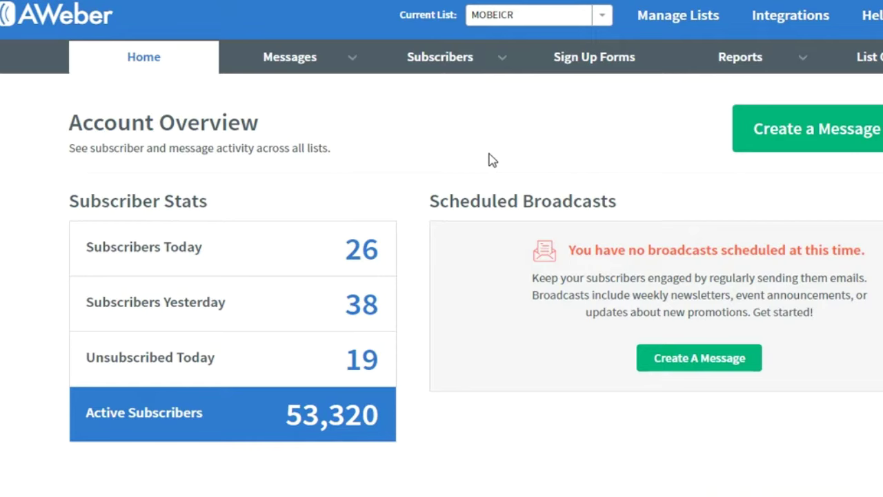
{"action": "left_click", "coordinate": [696, 22]}
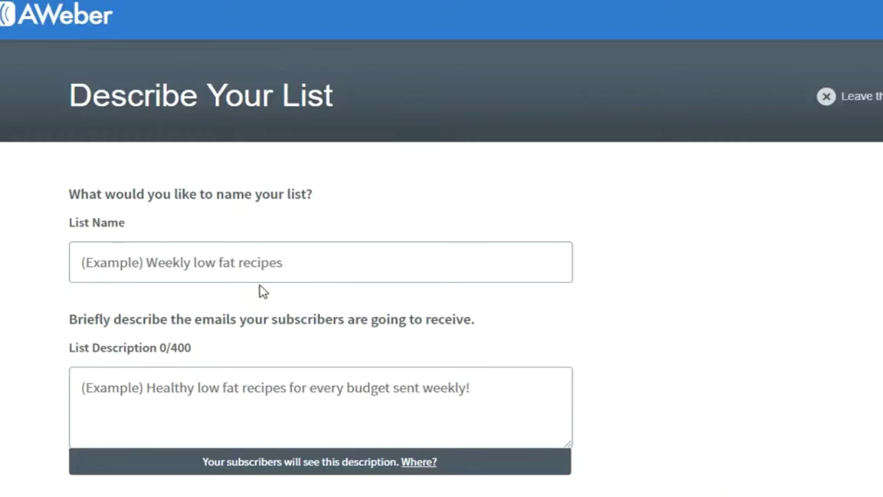
{"action": "left_click", "coordinate": [280, 259]}
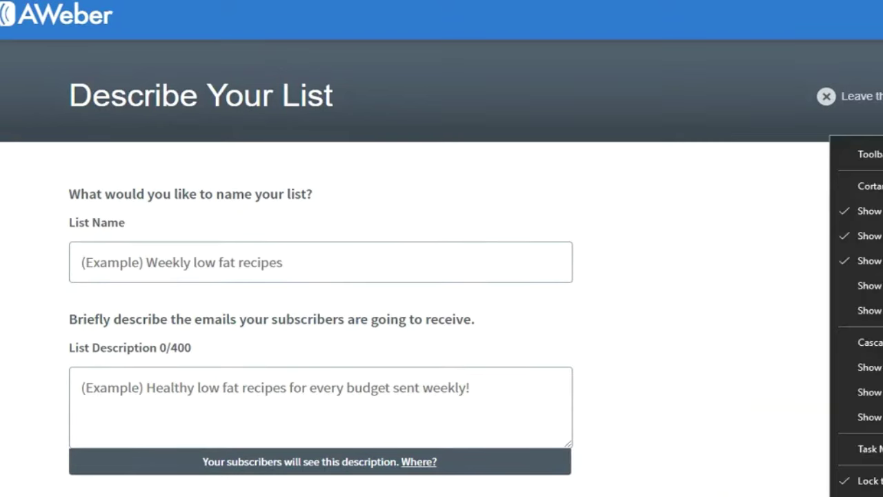
{"action": "left_click", "coordinate": [364, 266]}
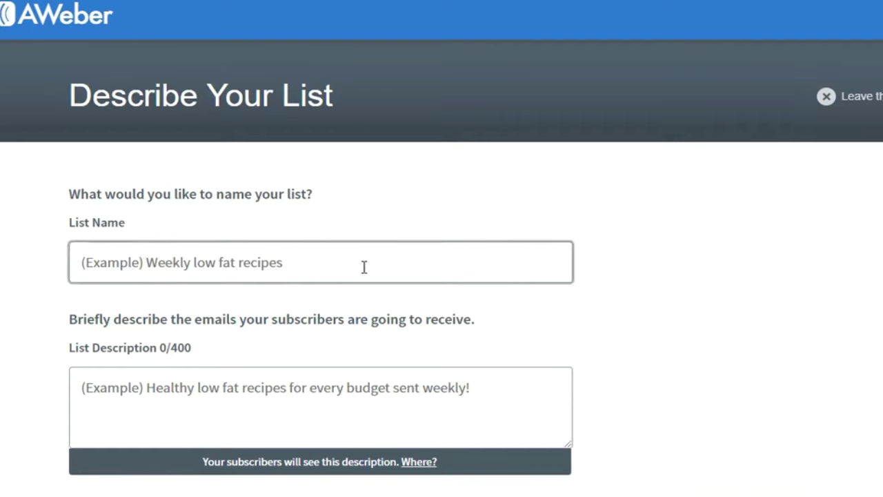
{"action": "type", "text": "clickbank"}
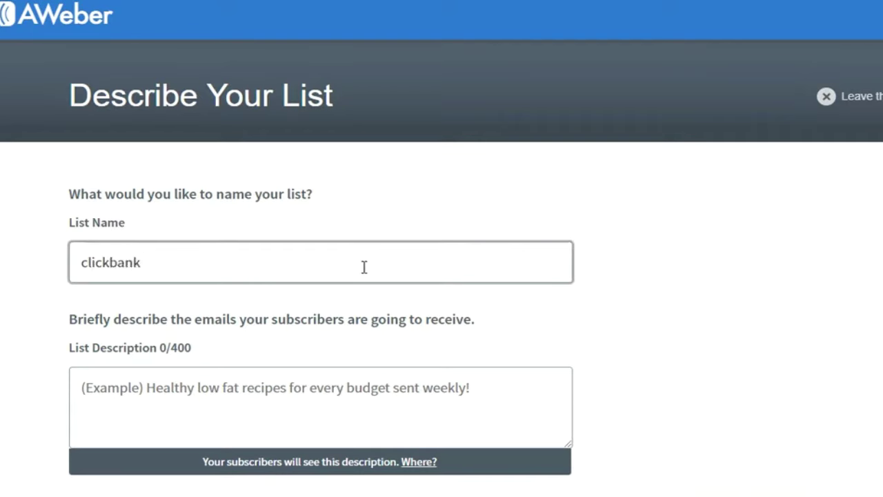
{"action": "type", "text": "12minute"}
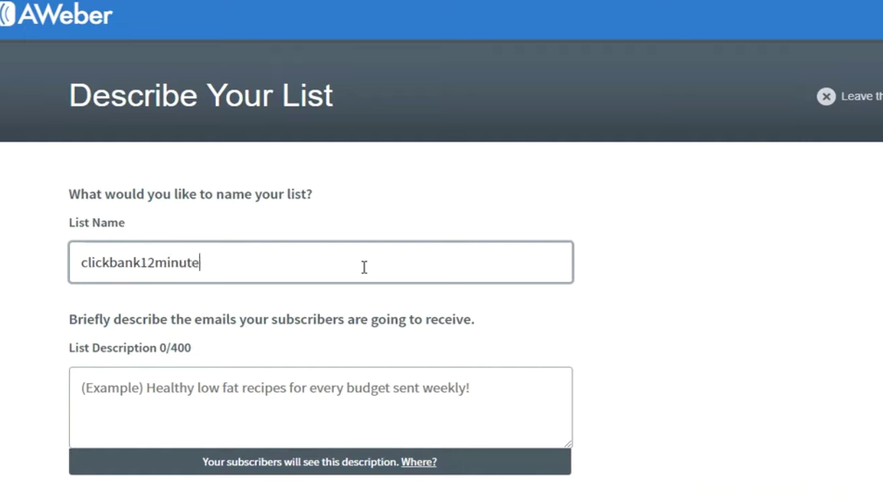
{"action": "left_click", "coordinate": [275, 395]}
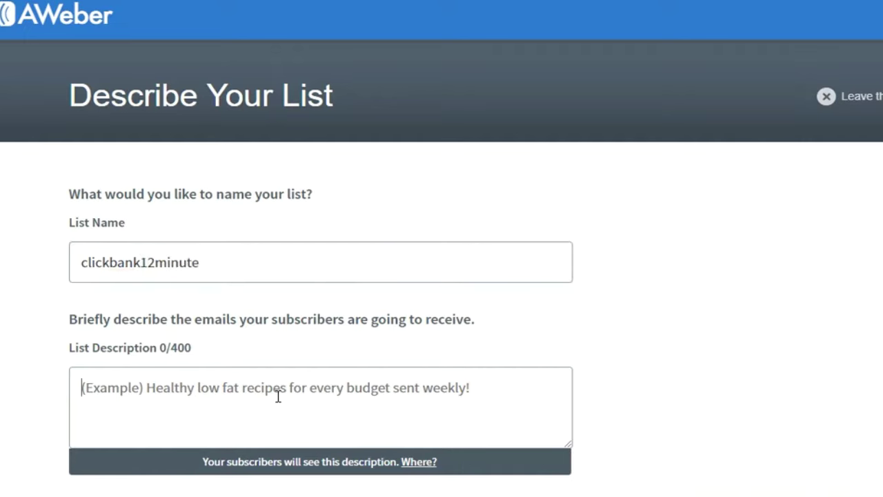
{"action": "type", "text": "0000000000000"}
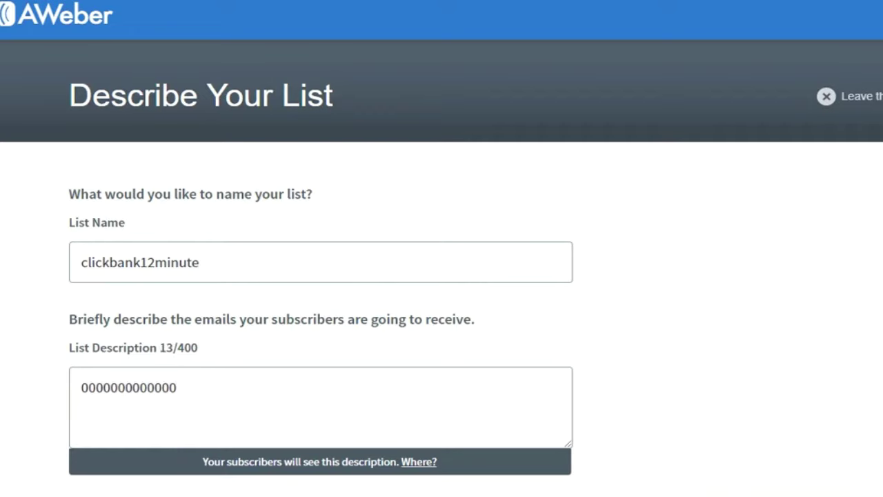
Step: Continue to the confirmation message, approve its default English content and create the list
{"action": "scroll", "coordinate": [771, 266], "scroll_direction": "down", "scroll_amount": 4}
{"action": "left_click", "coordinate": [245, 258]}
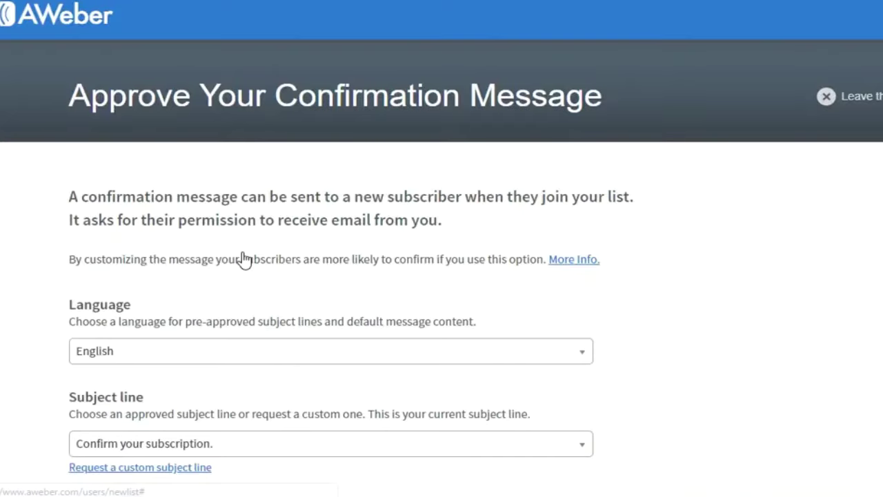
{"action": "scroll", "coordinate": [655, 311], "scroll_direction": "down", "scroll_amount": 10}
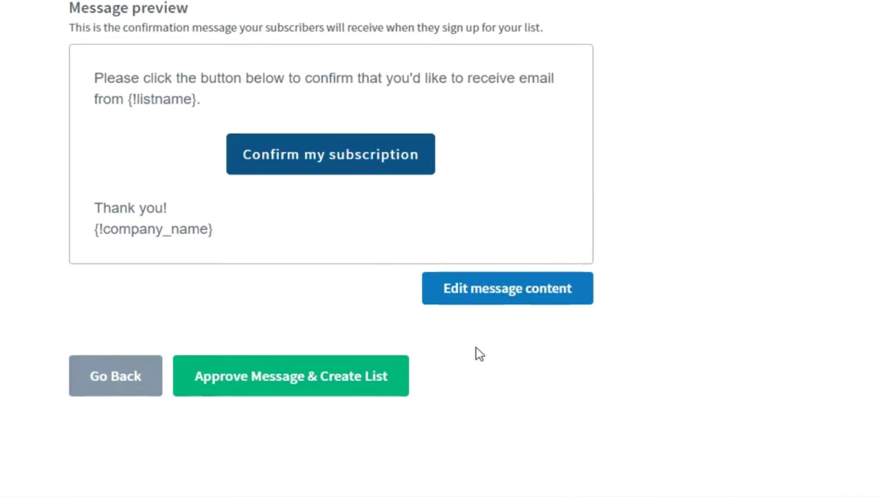
{"action": "left_click", "coordinate": [259, 379]}
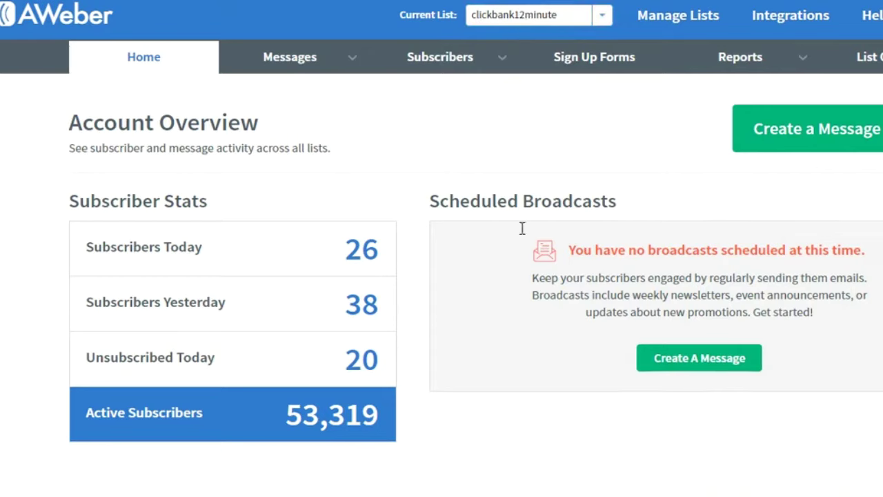
Step: In the new list's settings, turn off the confirmation message for AWeber sign up forms and save the settings
{"action": "mouse_move", "coordinate": [866, 56]}
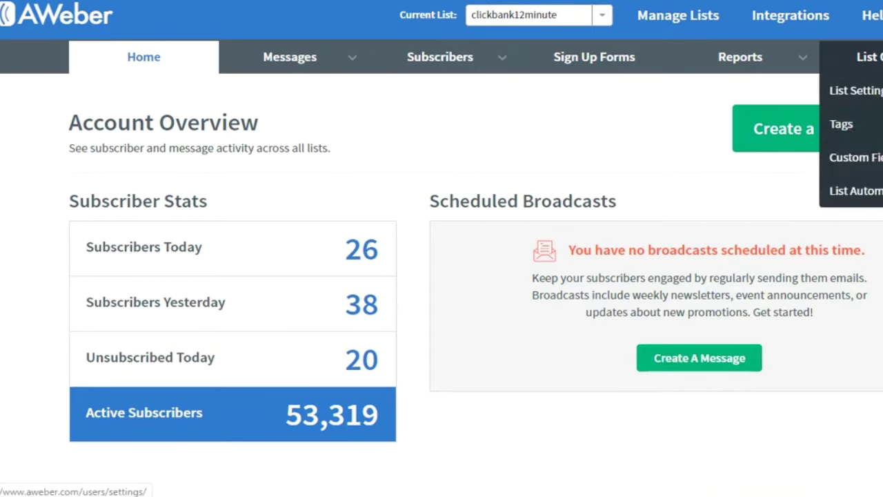
{"action": "left_click", "coordinate": [856, 97]}
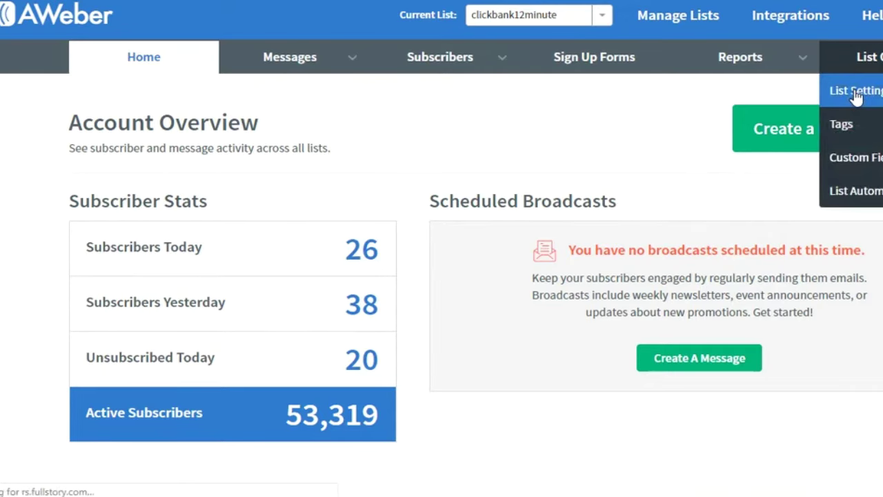
{"action": "left_click", "coordinate": [190, 325]}
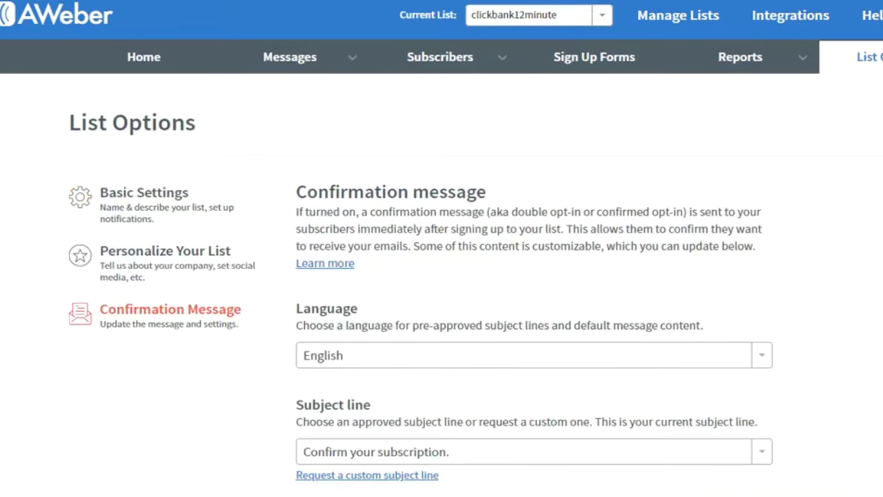
{"action": "scroll", "coordinate": [534, 276], "scroll_direction": "down", "scroll_amount": 10}
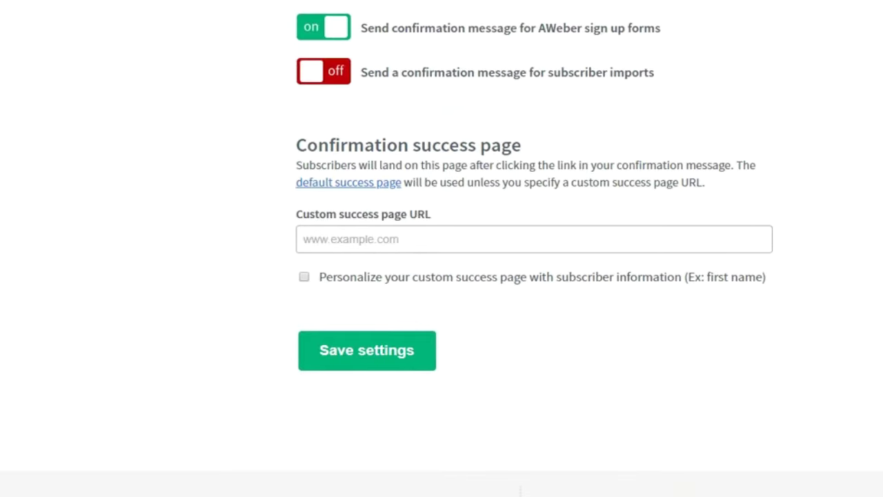
{"action": "scroll", "coordinate": [339, 408], "scroll_direction": "up", "scroll_amount": 5}
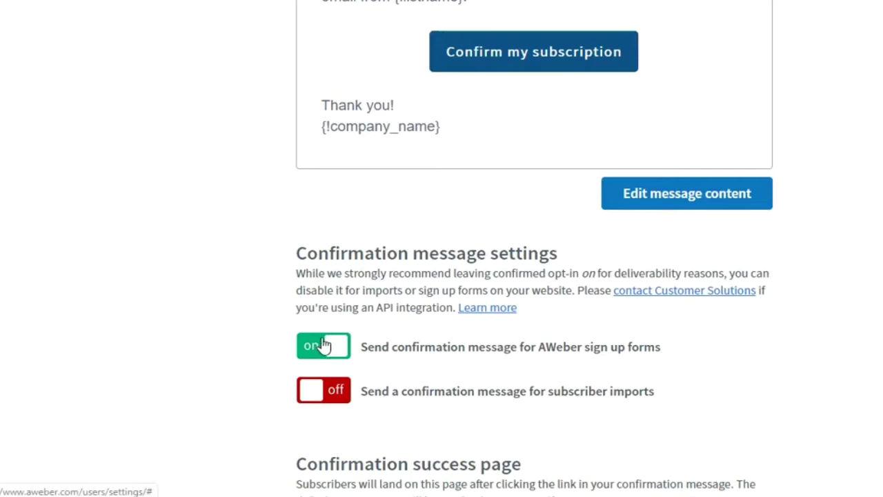
{"action": "left_click", "coordinate": [336, 348]}
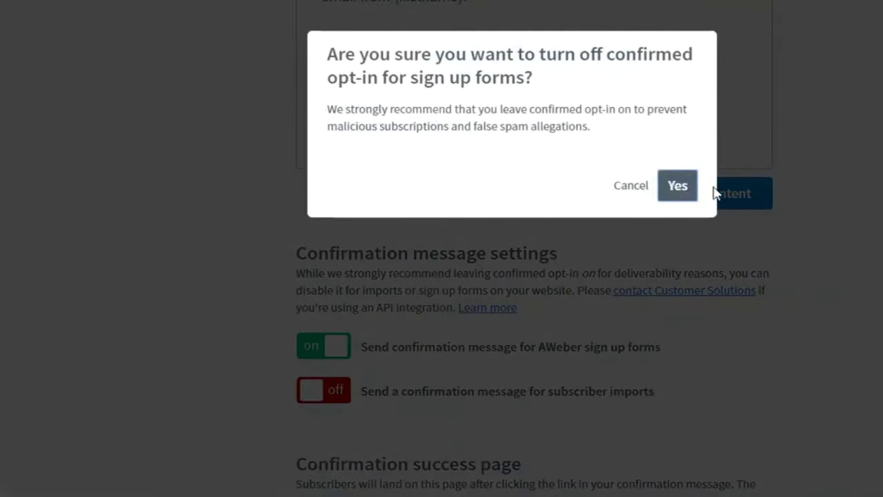
{"action": "left_click", "coordinate": [679, 187]}
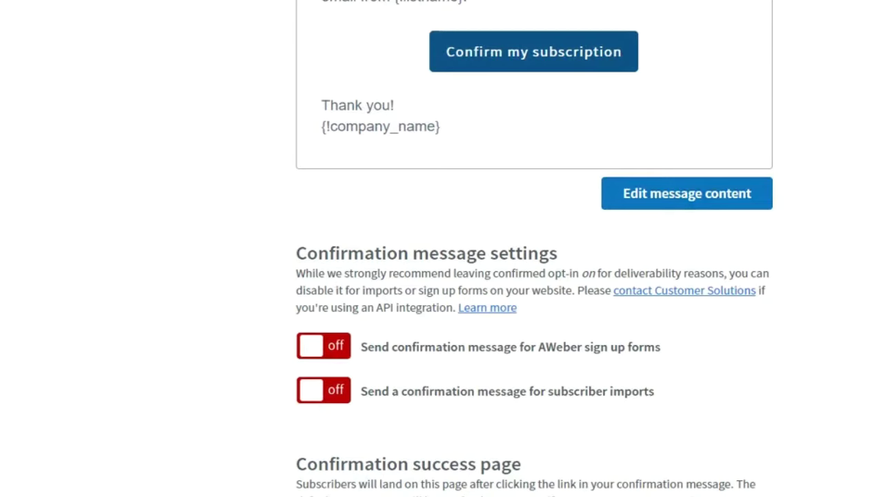
{"action": "scroll", "coordinate": [587, 282], "scroll_direction": "down", "scroll_amount": 5}
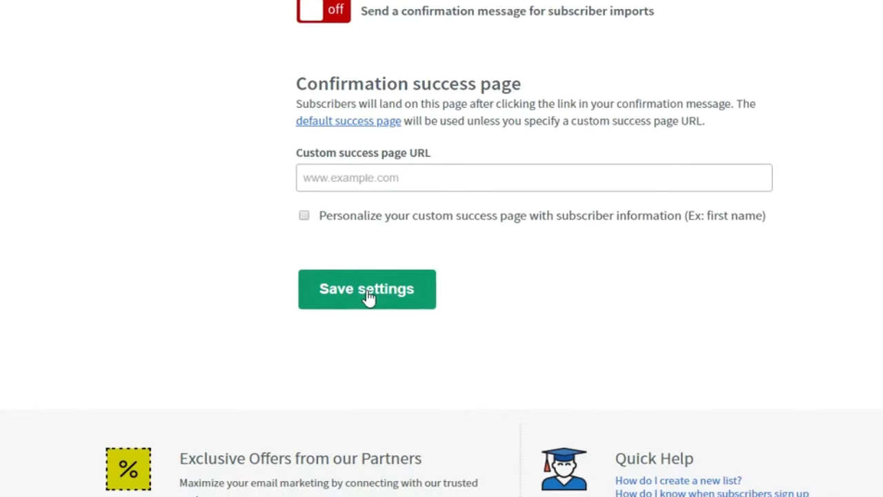
{"action": "left_click", "coordinate": [369, 296]}
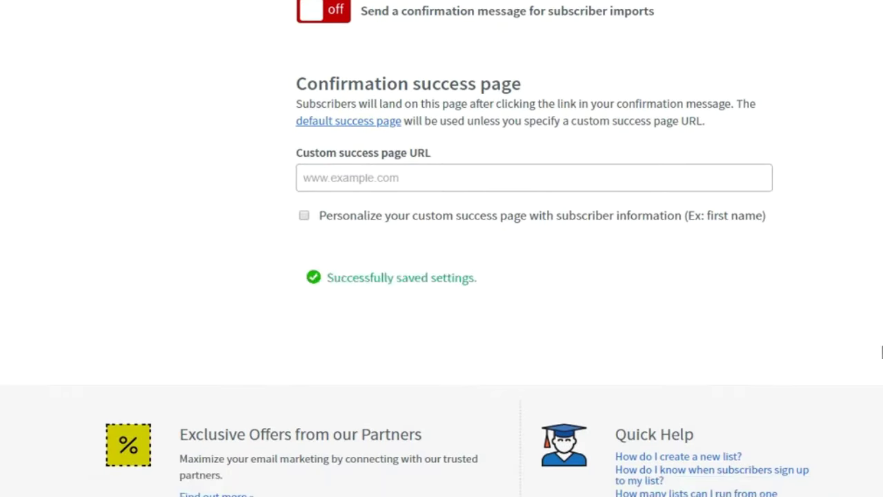
Step: Create a sign up form for the clickbank12minute list, delete its Name field and proceed to the form settings
{"action": "scroll", "coordinate": [650, 130], "scroll_direction": "up", "scroll_amount": 10}
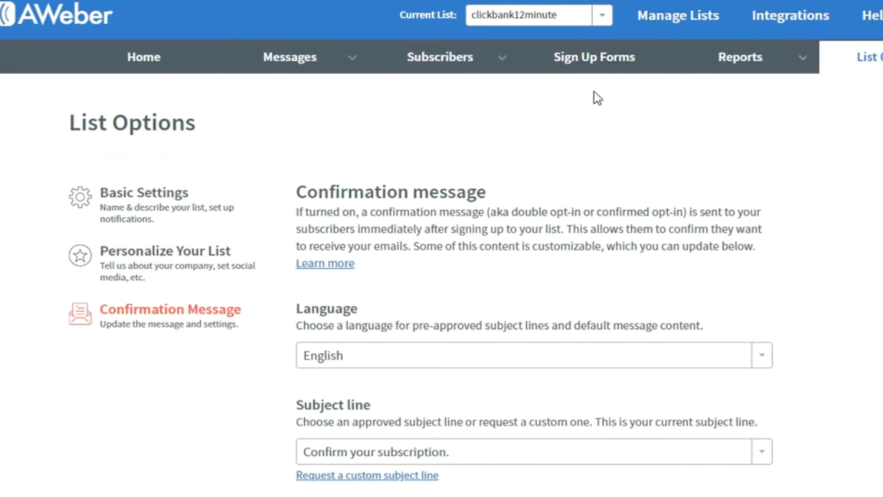
{"action": "left_click", "coordinate": [618, 67]}
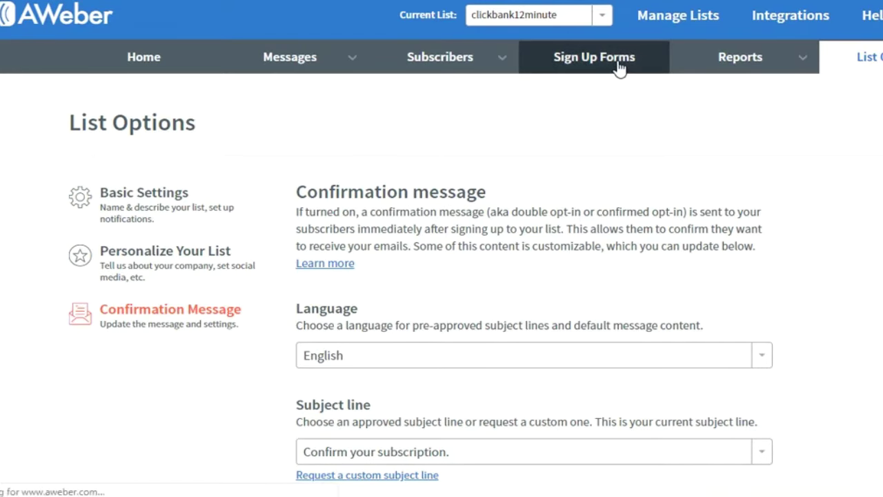
{"action": "scroll", "coordinate": [349, 320], "scroll_direction": "down", "scroll_amount": 2}
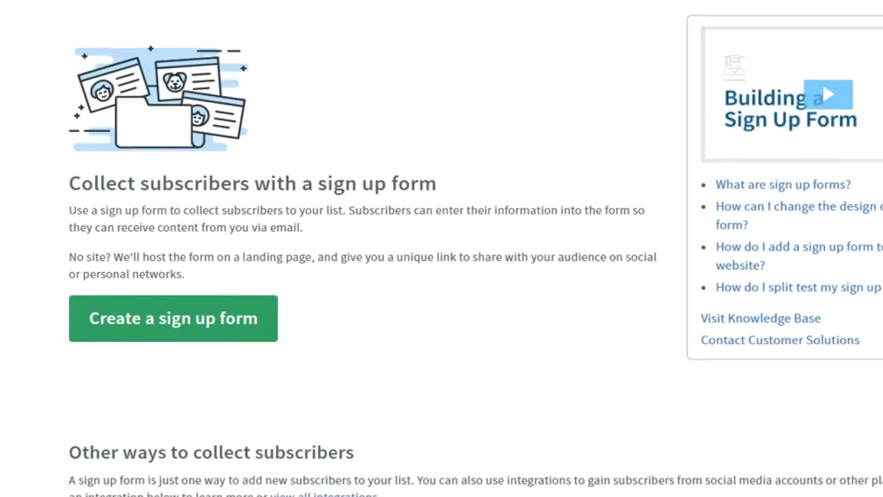
{"action": "left_click", "coordinate": [170, 320]}
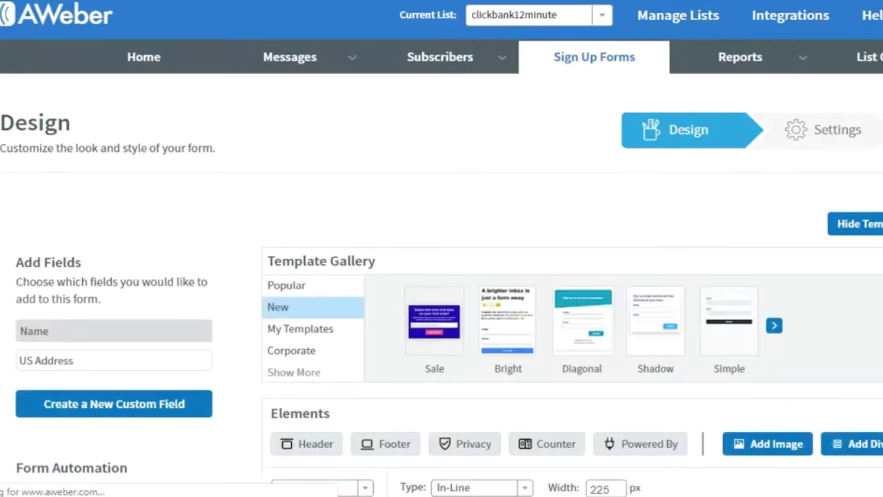
{"action": "scroll", "coordinate": [706, 218], "scroll_direction": "down", "scroll_amount": 6}
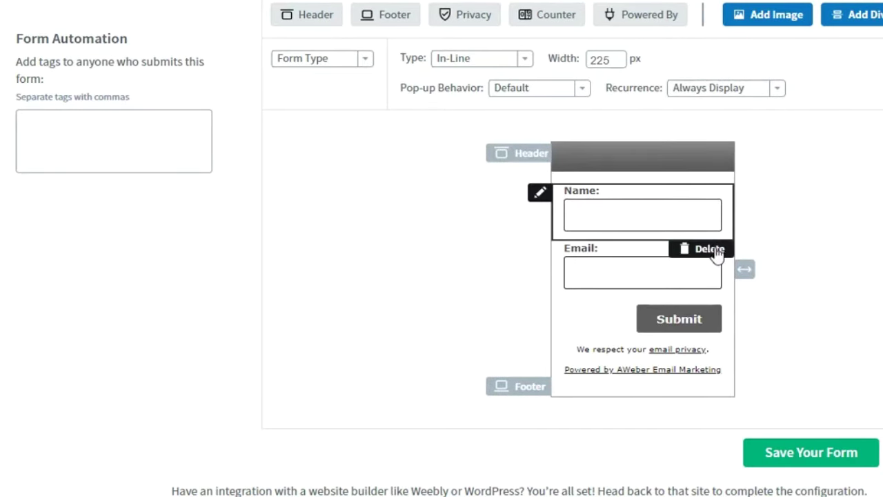
{"action": "left_click", "coordinate": [717, 254]}
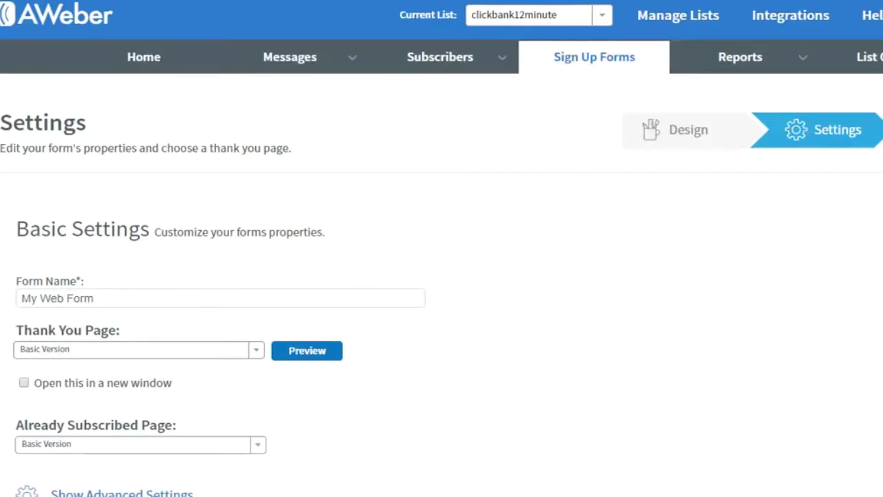
Step: Rename the sign up form as 12 Minute Affiliate and save it
{"action": "left_click", "coordinate": [118, 300]}
{"action": "key", "text": "ctrl+a"}
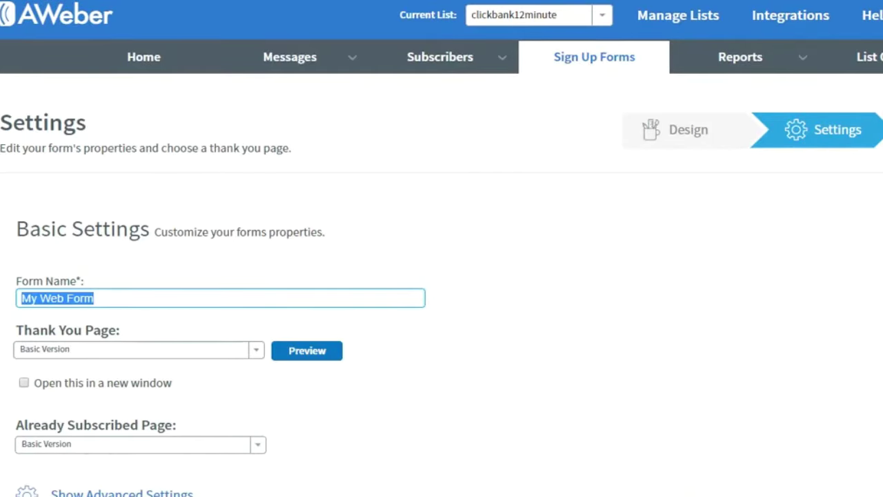
{"action": "type", "text": "12 Minute Affiliate"}
{"action": "scroll", "coordinate": [698, 230], "scroll_direction": "down", "scroll_amount": 2}
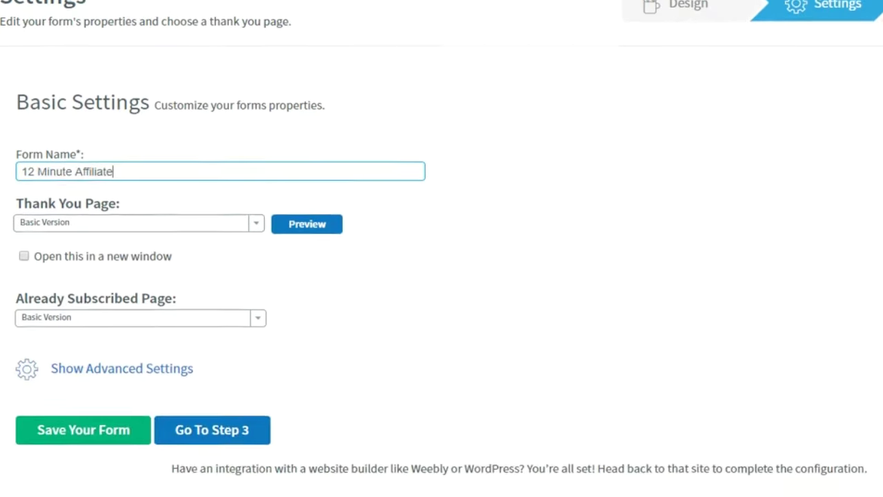
{"action": "left_click", "coordinate": [71, 414]}
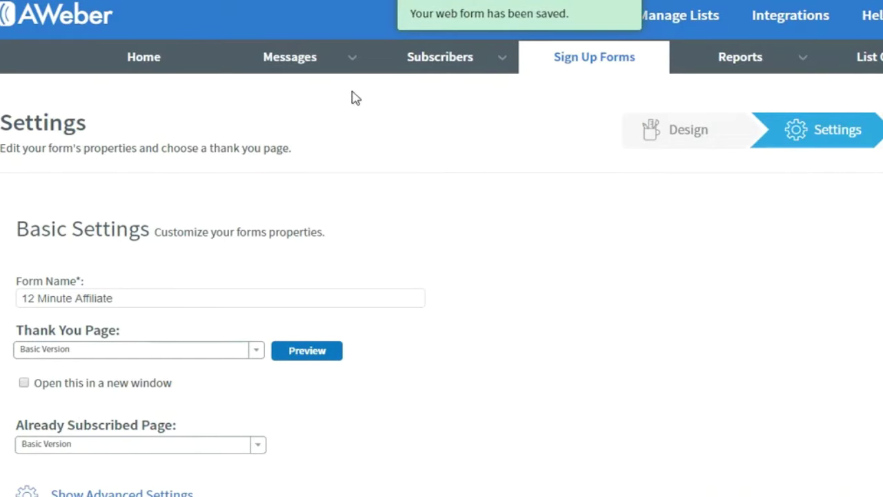
Step: Start a new message in the list's Follow Up Series with the Drag & Drop Email Builder
{"action": "mouse_move", "coordinate": [352, 64]}
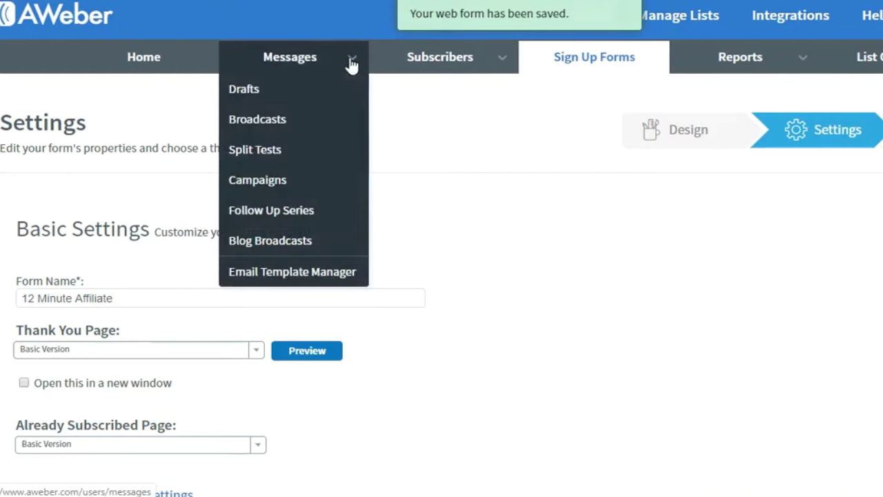
{"action": "left_click", "coordinate": [286, 220]}
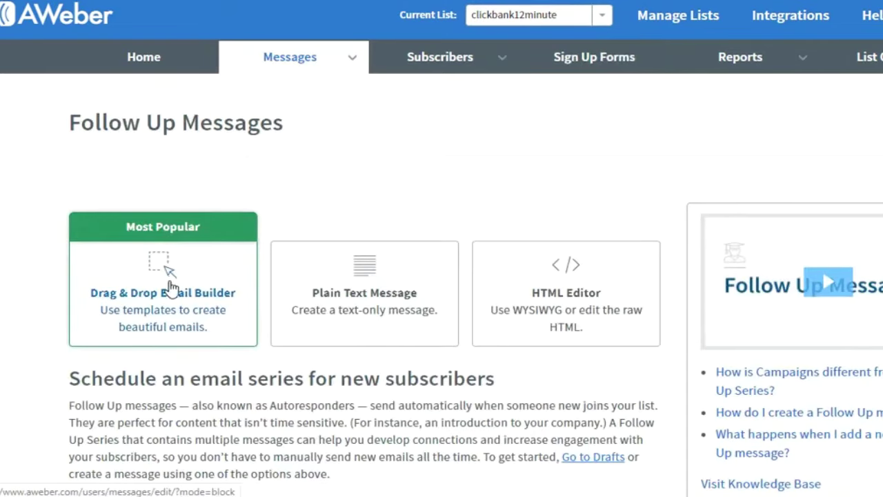
{"action": "left_click", "coordinate": [174, 302]}
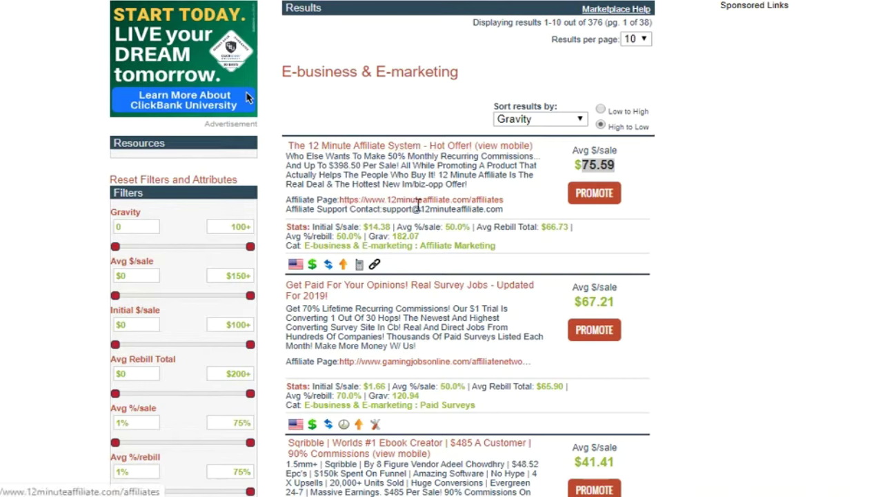
Step: From the 12 Minute Affiliate System's affiliate page, copy Promo Swipe 1's subject "Your Affiliate Profit Machine is ready" into the follow-up message's subject line
{"action": "left_click", "coordinate": [423, 201]}
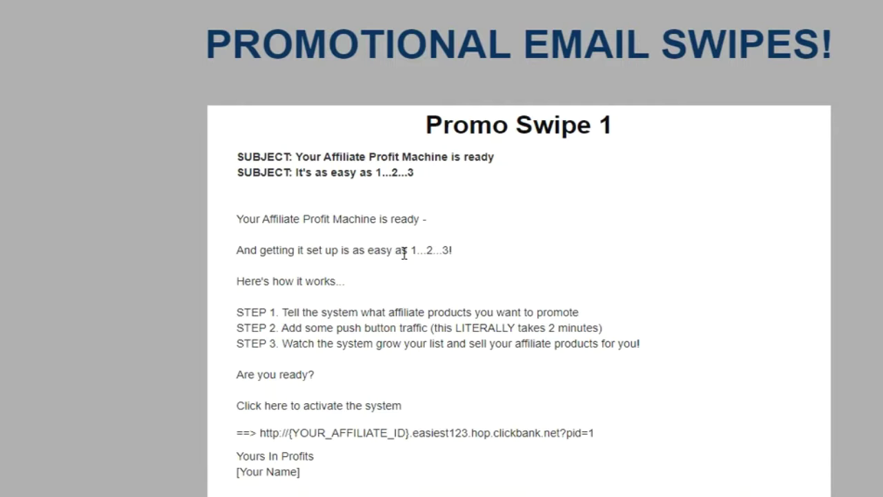
{"action": "left_click_drag", "start_coordinate": [494, 158], "coordinate": [295, 157]}
{"action": "key", "text": "ctrl+c"}
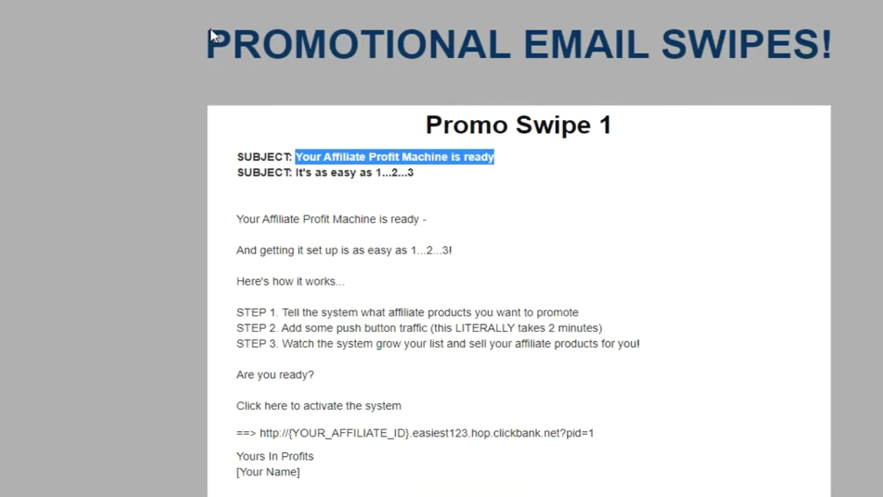
{"action": "key", "text": "alt+Tab"}
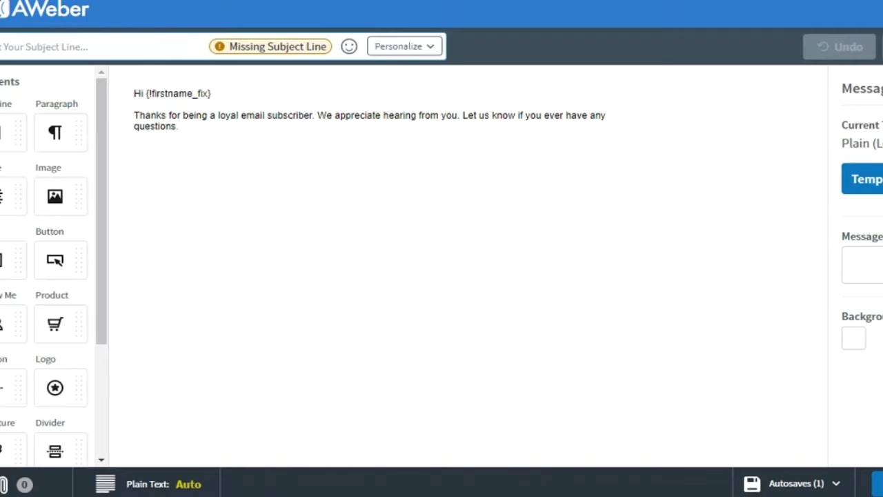
{"action": "left_click", "coordinate": [145, 47]}
{"action": "key", "text": "ctrl+v"}
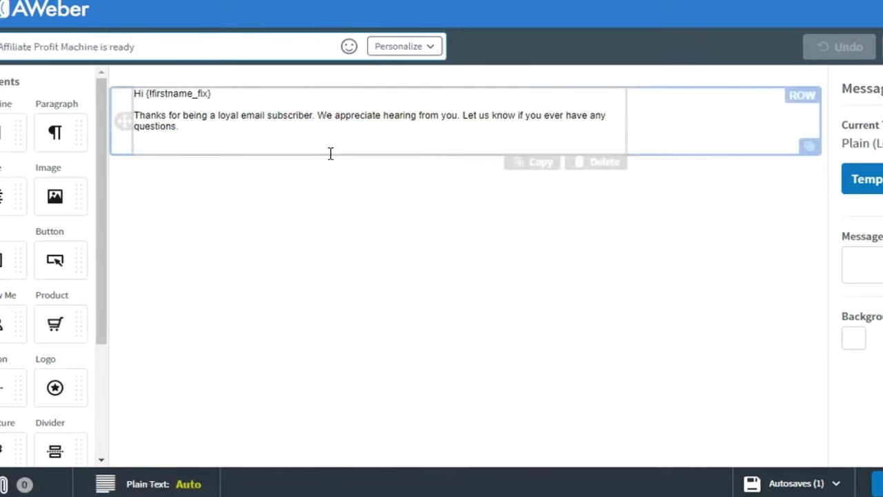
Step: Replace the follow-up message's default text with the full body of Promo Swipe 1 copied from the affiliate page
{"action": "key", "text": "alt+Tab"}
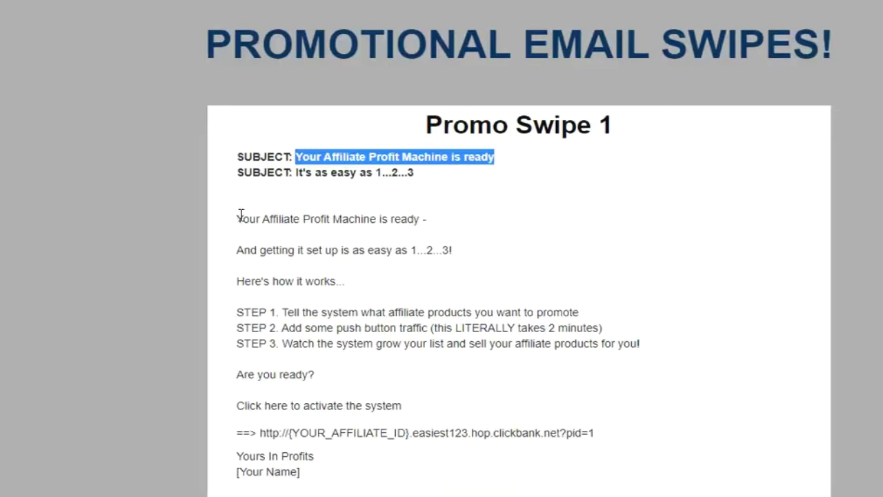
{"action": "left_click_drag", "start_coordinate": [235, 220], "coordinate": [384, 470]}
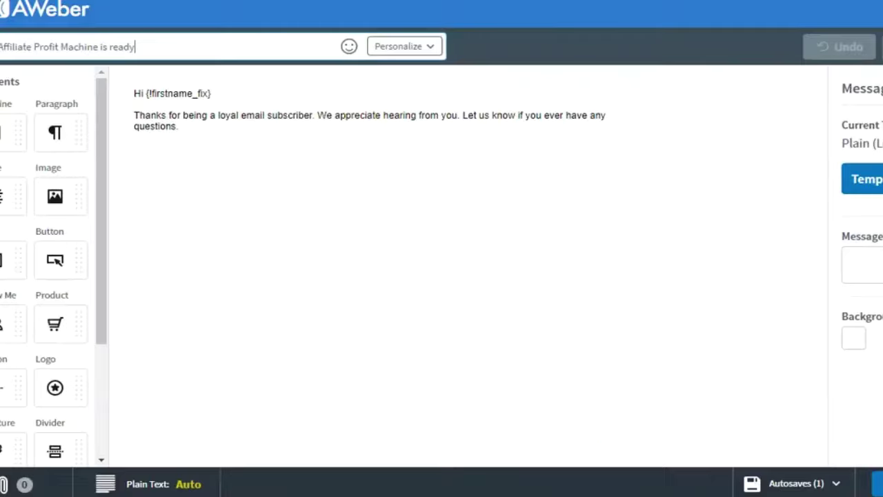
{"action": "key", "text": "alt+Tab"}
{"action": "left_click", "coordinate": [165, 128]}
{"action": "left_click_drag", "start_coordinate": [189, 132], "coordinate": [135, 96]}
{"action": "key", "text": "Delete"}
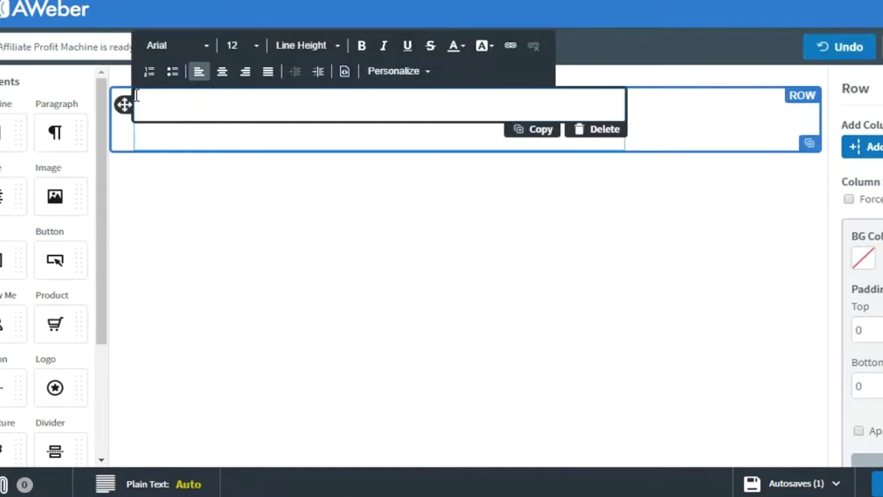
{"action": "type", "text": "Your Affiliate Profit Machine is ready -  And getting it set up is as easy as 1...2...3!  Here's how it works...  STEP 1. Tell the system what affiliate products you want to promote STEP 2. Add some push button traffic (this LITERALLY takes 2 minutes) STEP 3. Watch the system grow your list and sell your affiliate products for you!  Are you ready?  Click here to activate the system ==> http://{YOUR_AFFILIATE_ID}.easiest123.hop.clickbank.net?pid=1 Yours In Profits, [Your Name]"}
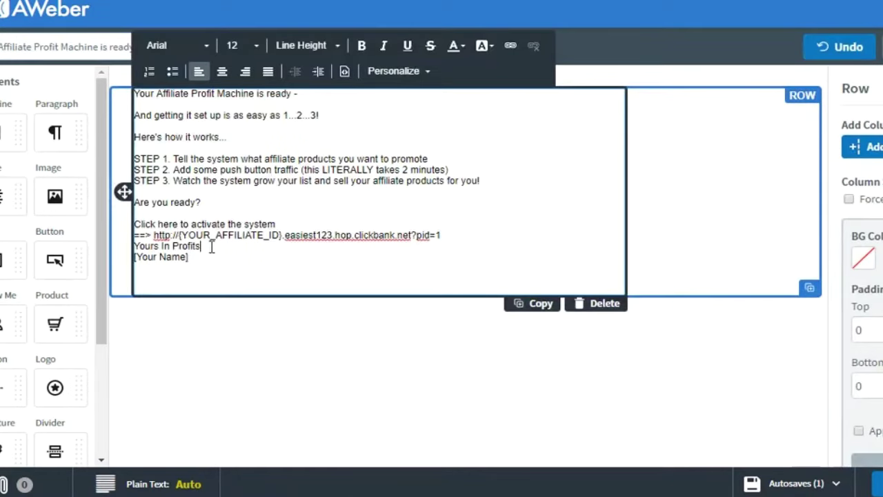
Step: Add blank lines around the affiliate link and closing lines, and replace the [Your Name] placeholder with the sender's first name
{"action": "key", "text": "Return"}
{"action": "key", "text": "Return"}
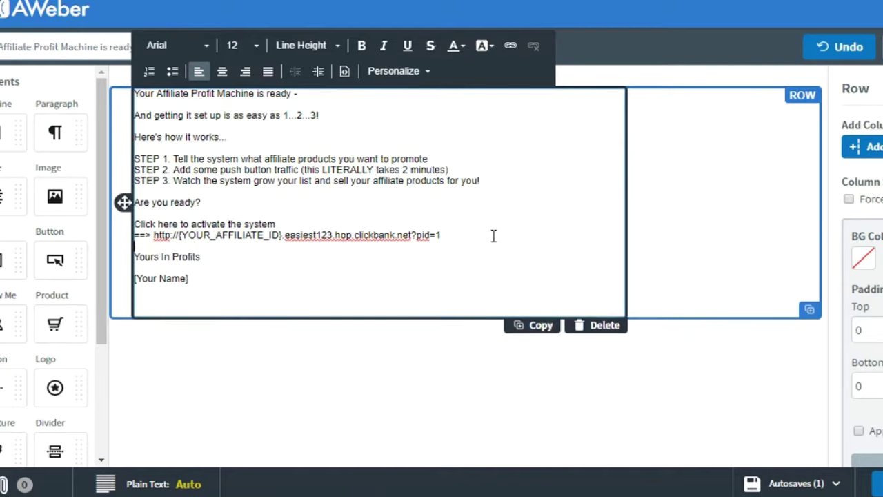
{"action": "left_click", "coordinate": [306, 222]}
{"action": "key", "text": "Return"}
{"action": "left_click_drag", "start_coordinate": [193, 290], "coordinate": [135, 291]}
{"action": "type", "text": "John"}
Step: Set the font size of the entire message body to 15
{"action": "left_click_drag", "start_coordinate": [181, 292], "coordinate": [125, 93]}
{"action": "left_click", "coordinate": [239, 46]}
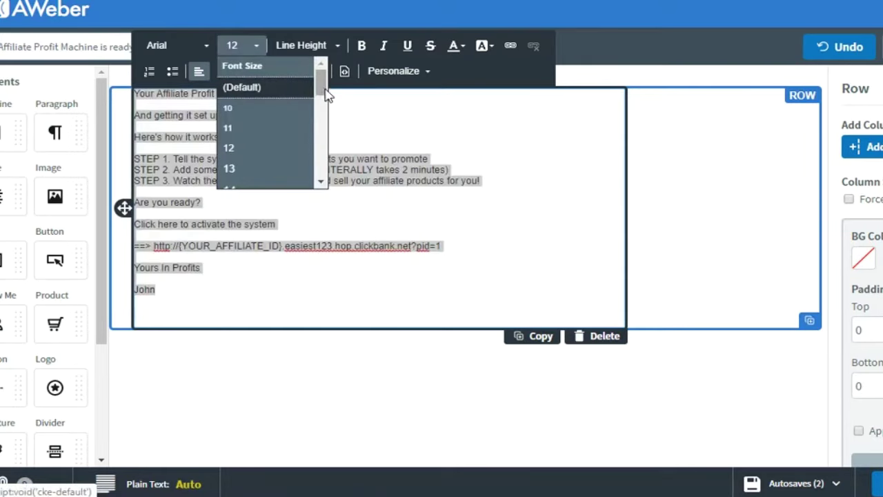
{"action": "left_click_drag", "start_coordinate": [328, 90], "coordinate": [321, 105]}
{"action": "left_click", "coordinate": [262, 158]}
{"action": "left_click", "coordinate": [466, 154]}
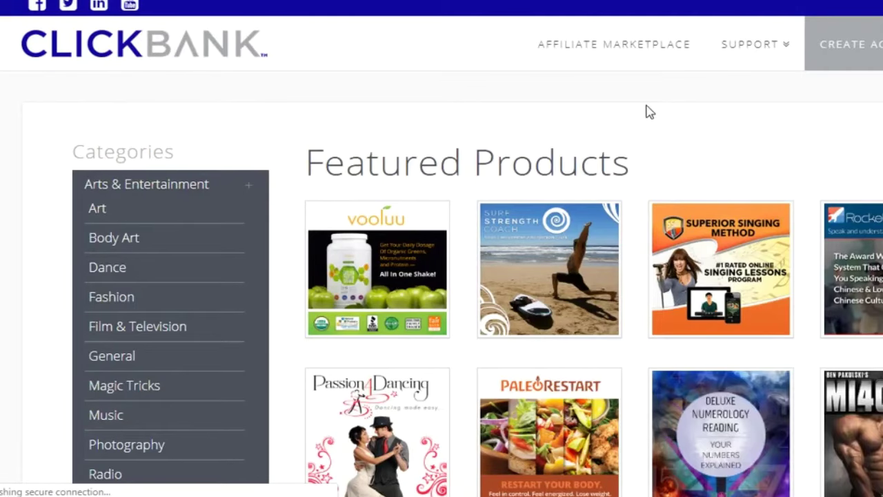
Step: In ClickBank's affiliate marketplace, find The 12 Minute Affiliate System under E-business & E-marketing and request its promotion link
{"action": "left_click", "coordinate": [625, 49]}
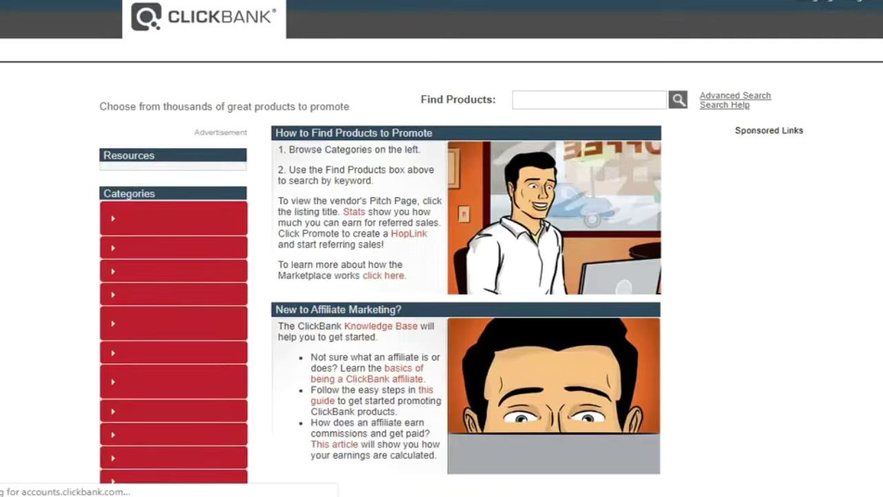
{"action": "scroll", "coordinate": [341, 191], "scroll_direction": "down", "scroll_amount": 3}
{"action": "left_click", "coordinate": [171, 246]}
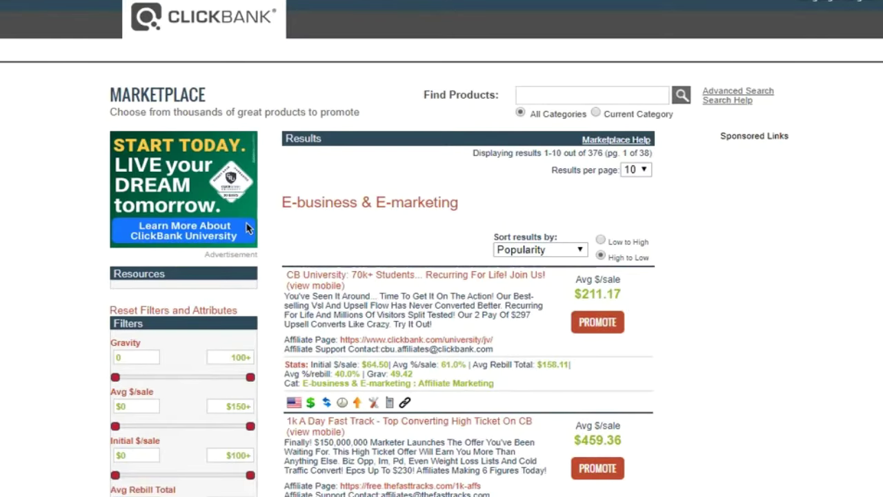
{"action": "scroll", "coordinate": [634, 306], "scroll_direction": "down", "scroll_amount": 4}
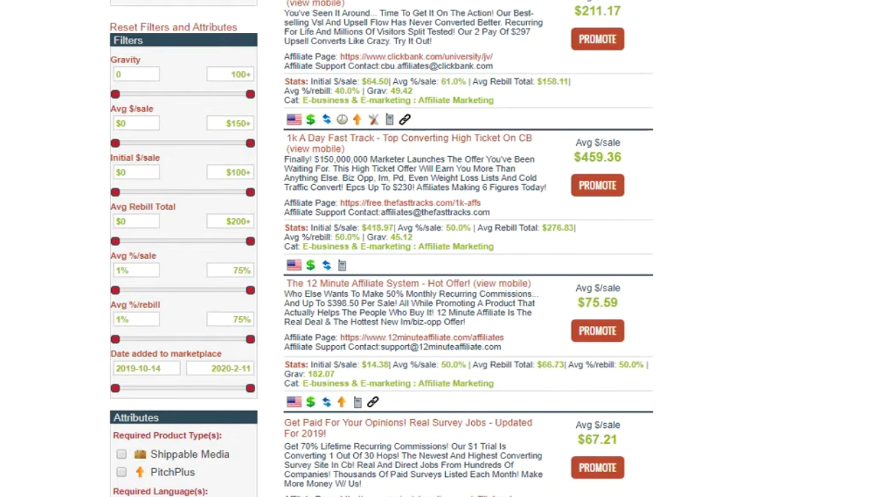
{"action": "scroll", "coordinate": [458, 203], "scroll_direction": "down", "scroll_amount": 1}
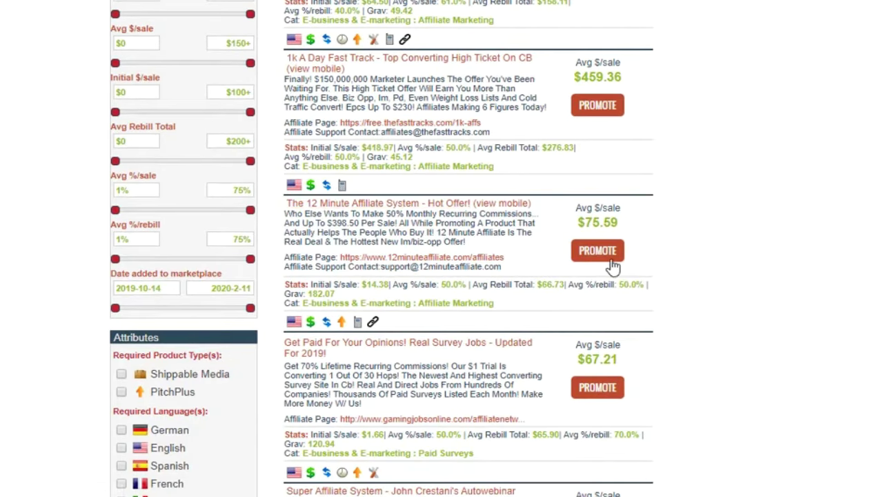
{"action": "left_click", "coordinate": [603, 252]}
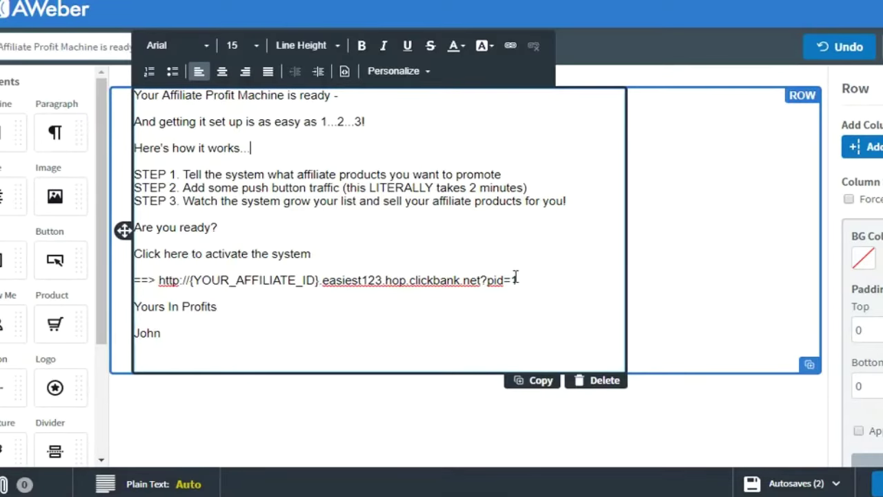
Step: Back in AWeber, replace the placeholder affiliate URL in the message body with "Click here to get started"
{"action": "left_click_drag", "start_coordinate": [530, 280], "coordinate": [160, 280]}
{"action": "key", "text": "BackSpace"}
{"action": "type", "text": "Click here t"}
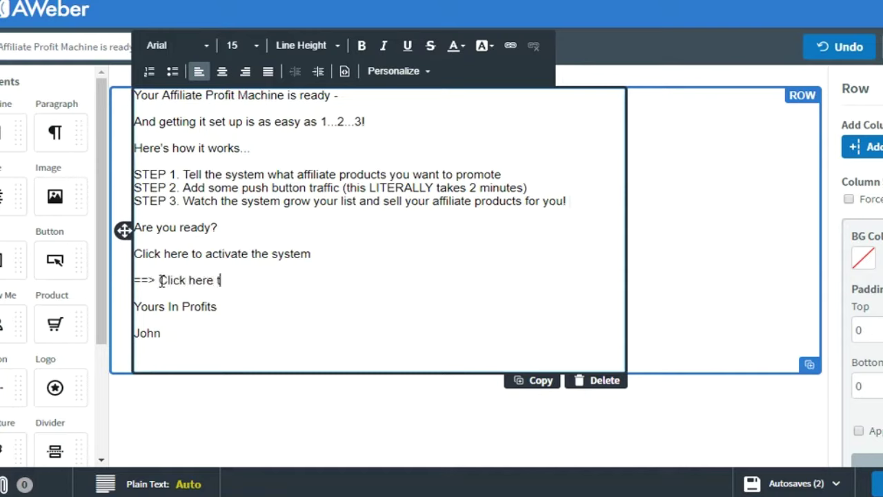
{"action": "type", "text": "o get started"}
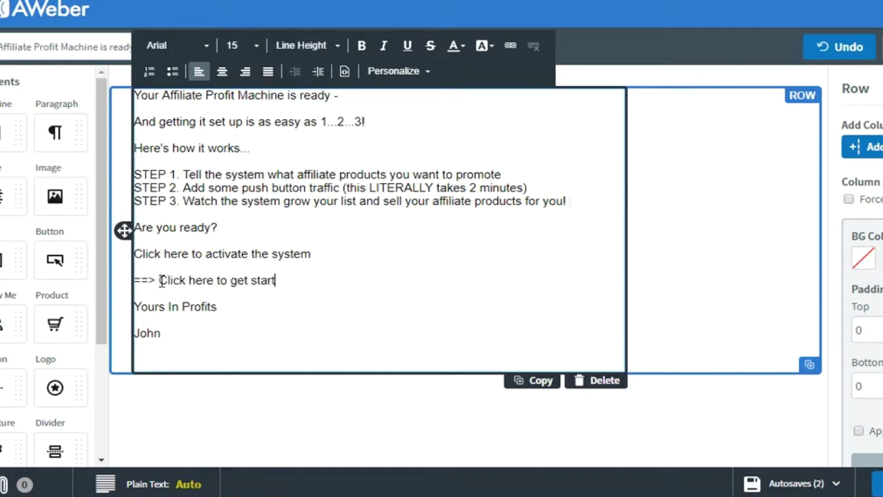
{"action": "left_click_drag", "start_coordinate": [289, 280], "coordinate": [159, 280]}
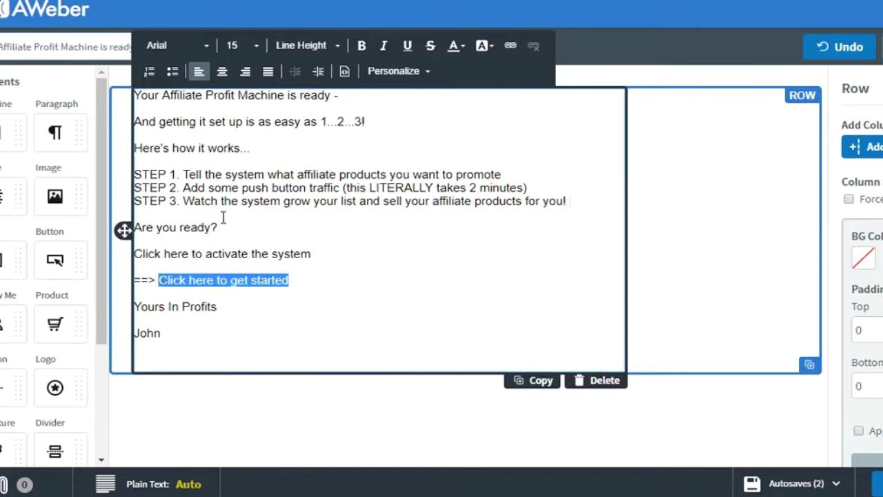
{"action": "left_click", "coordinate": [510, 46]}
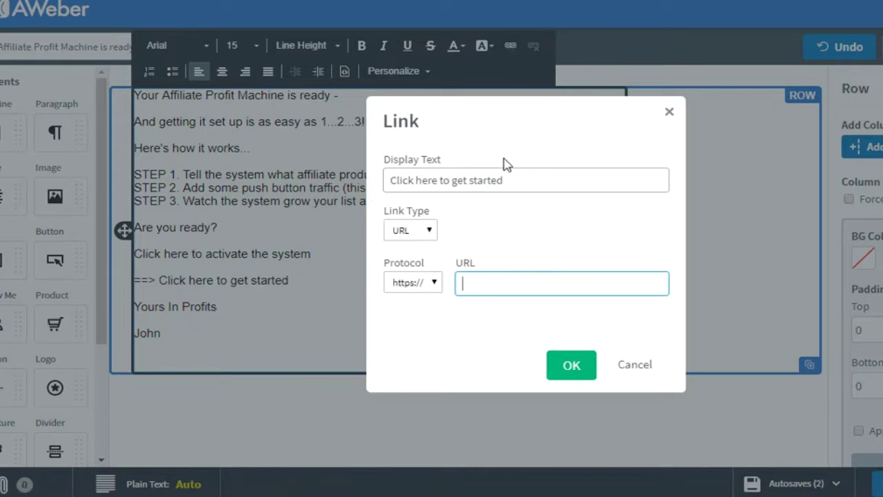
{"action": "key", "text": "ctrl+v"}
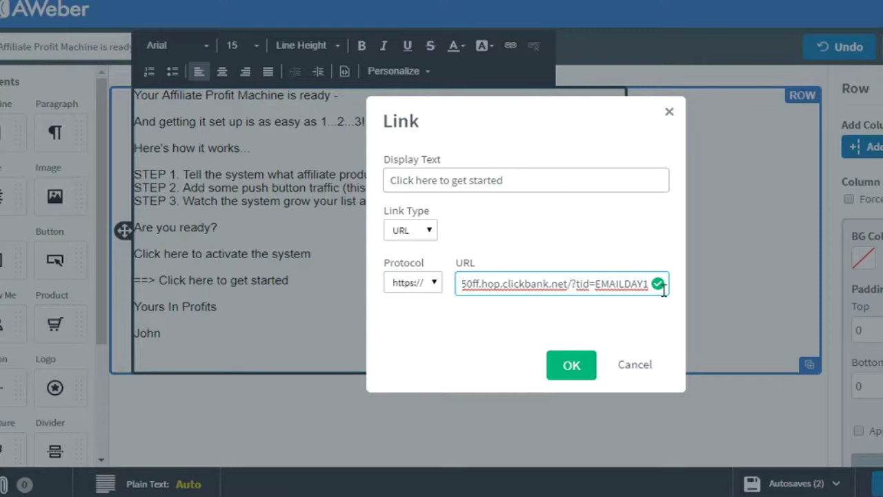
{"action": "left_click", "coordinate": [435, 284]}
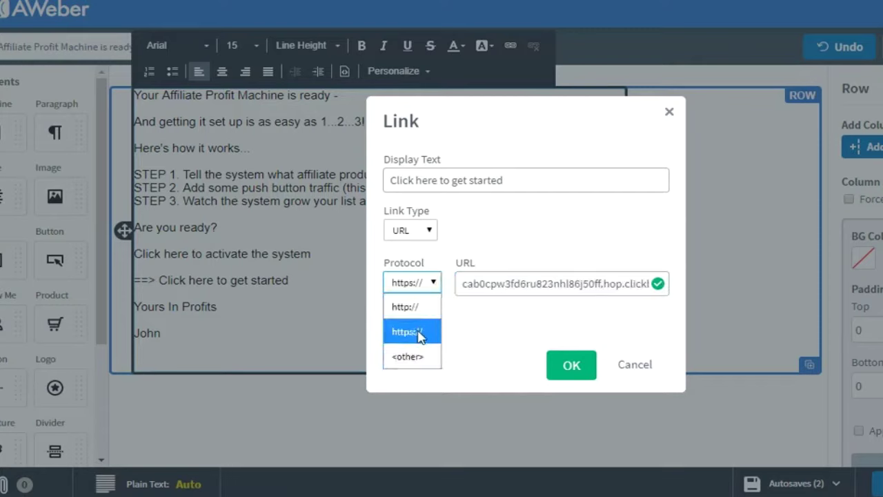
{"action": "left_click", "coordinate": [490, 318]}
{"action": "left_click", "coordinate": [571, 365]}
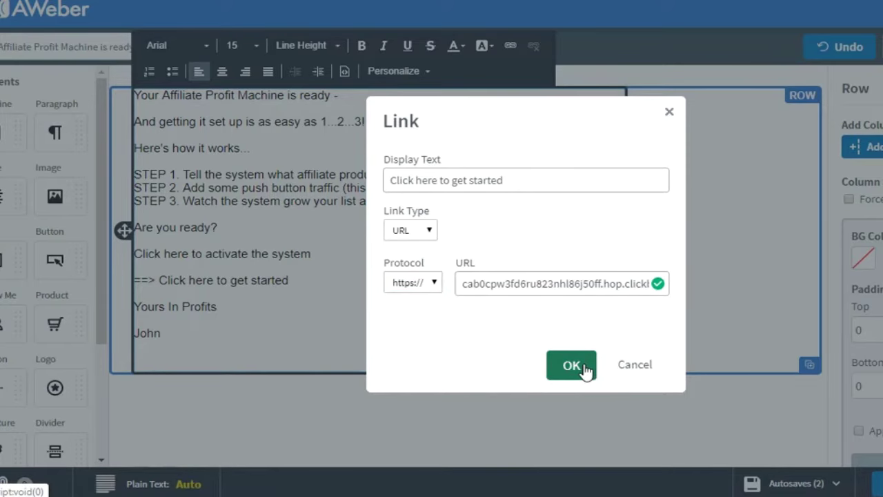
Step: Make the "Click here to get started" link bold and set its font size to 22
{"action": "left_click", "coordinate": [361, 45]}
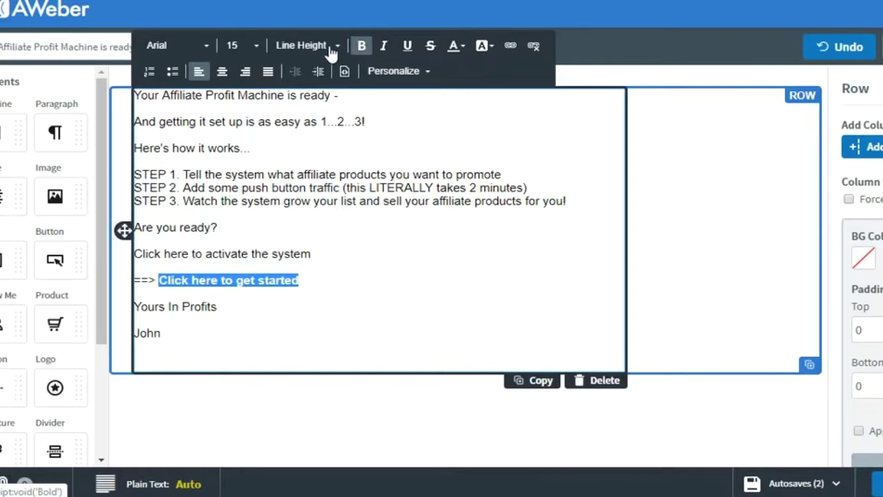
{"action": "left_click", "coordinate": [260, 50]}
{"action": "scroll", "coordinate": [229, 121], "scroll_direction": "down", "scroll_amount": 2}
{"action": "left_click", "coordinate": [230, 120]}
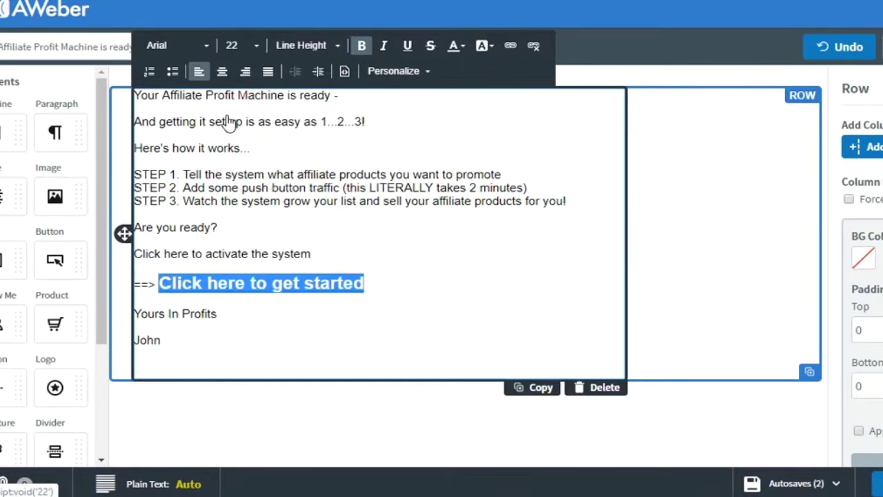
{"action": "left_click", "coordinate": [351, 317]}
{"action": "left_click", "coordinate": [648, 424]}
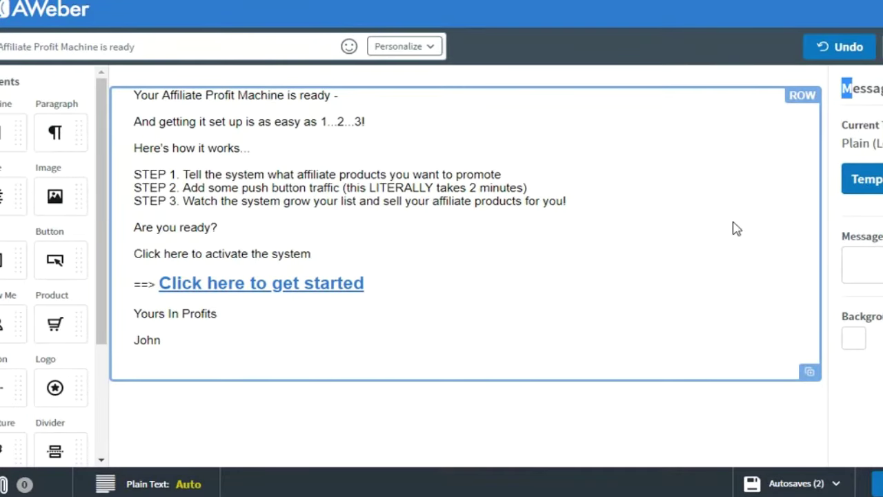
Step: Change the message's subject line to "Your $1k per day clickbank machine is ready"
{"action": "left_click_drag", "start_coordinate": [162, 44], "coordinate": [2, 43]}
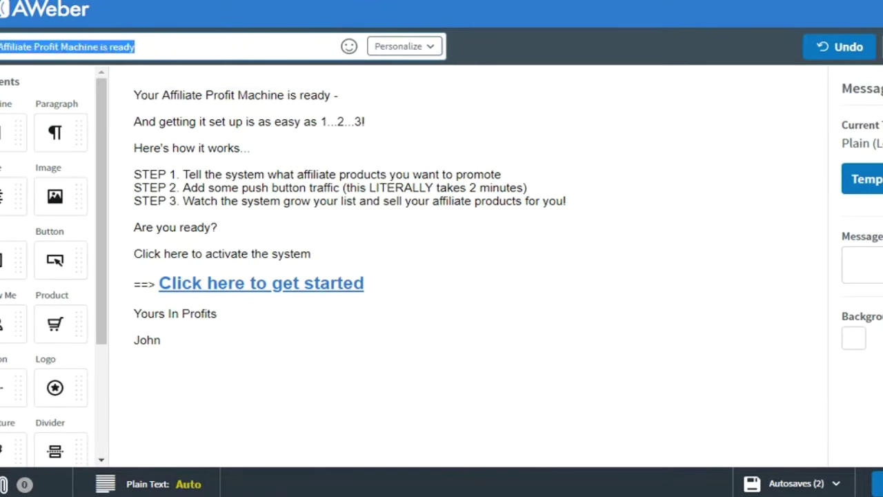
{"action": "left_click", "coordinate": [150, 46]}
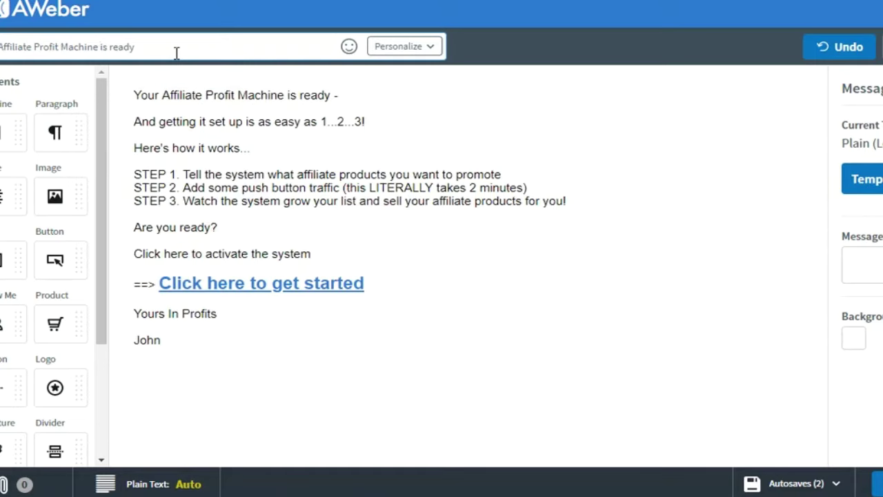
{"action": "left_click", "coordinate": [149, 48]}
{"action": "left_click_drag", "start_coordinate": [149, 47], "coordinate": [2, 33]}
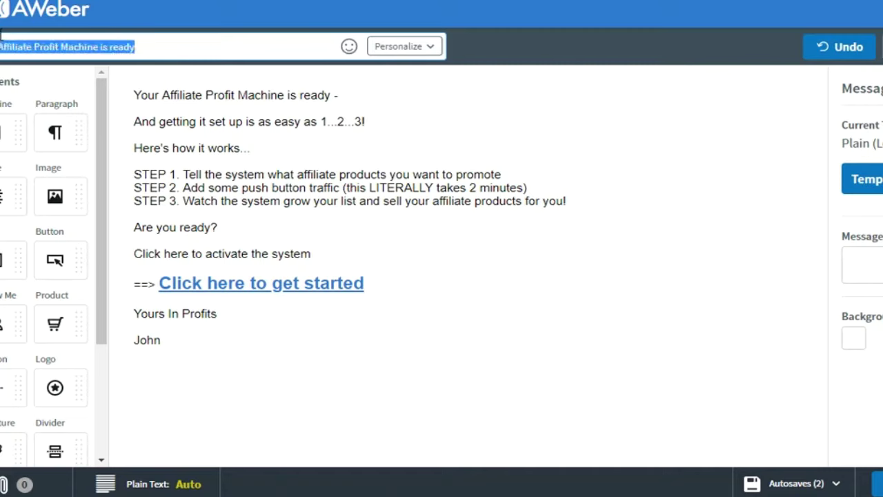
{"action": "type", "text": "$1k per d"}
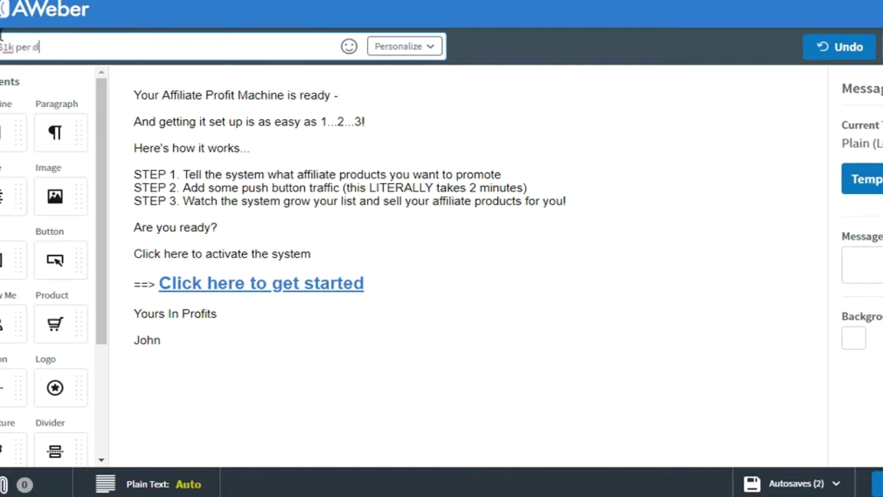
{"action": "type", "text": "ay clickbank machine is ready"}
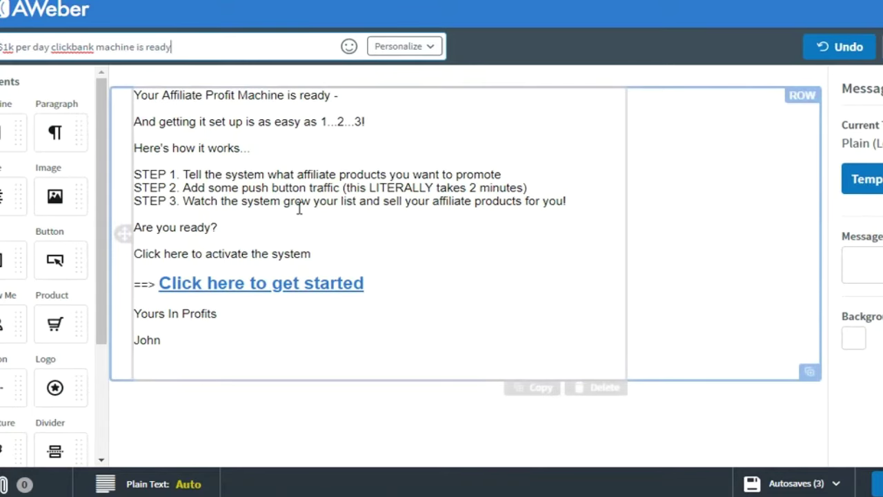
{"action": "left_click", "coordinate": [434, 417]}
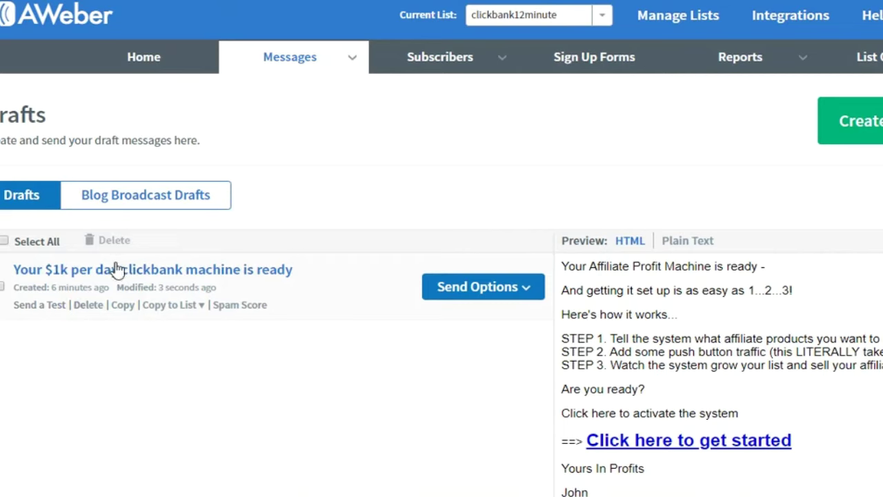
Step: Add the draft "Your $1k per day clickbank machine is ready" to the Follow Up Series with click tracking on
{"action": "left_click", "coordinate": [528, 289]}
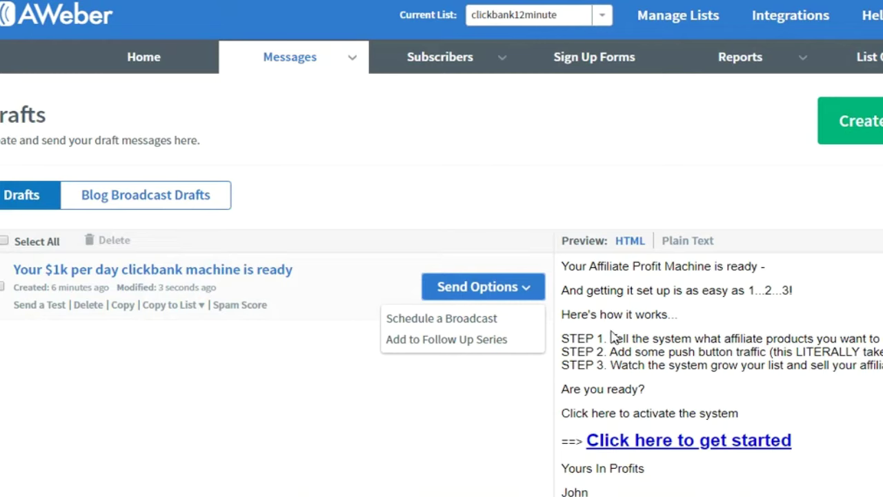
{"action": "left_click", "coordinate": [443, 345]}
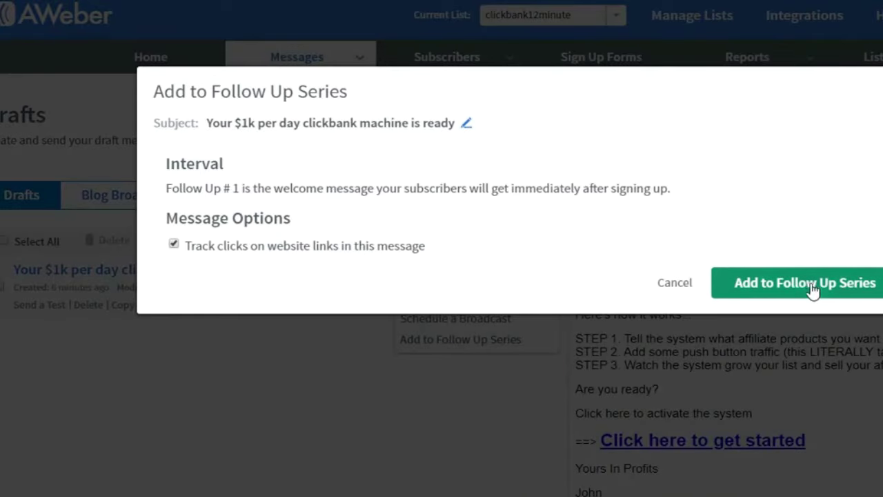
{"action": "left_click", "coordinate": [815, 291]}
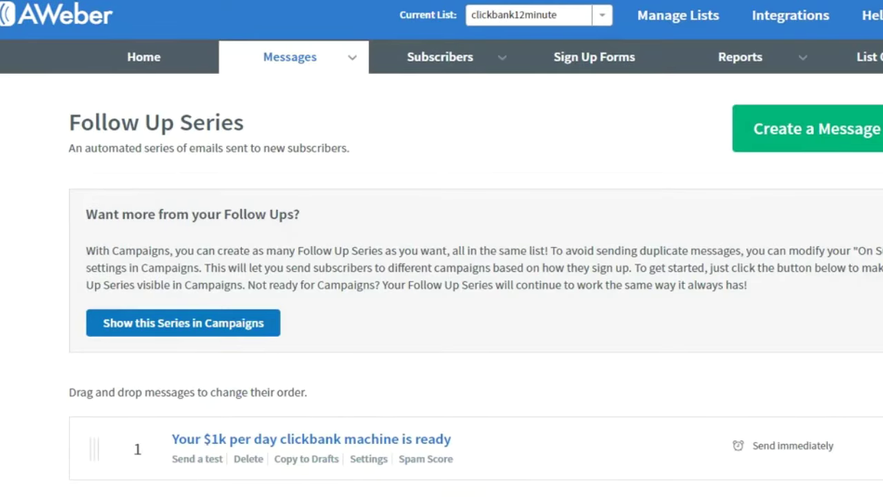
{"action": "scroll", "coordinate": [329, 165], "scroll_direction": "down", "scroll_amount": 3}
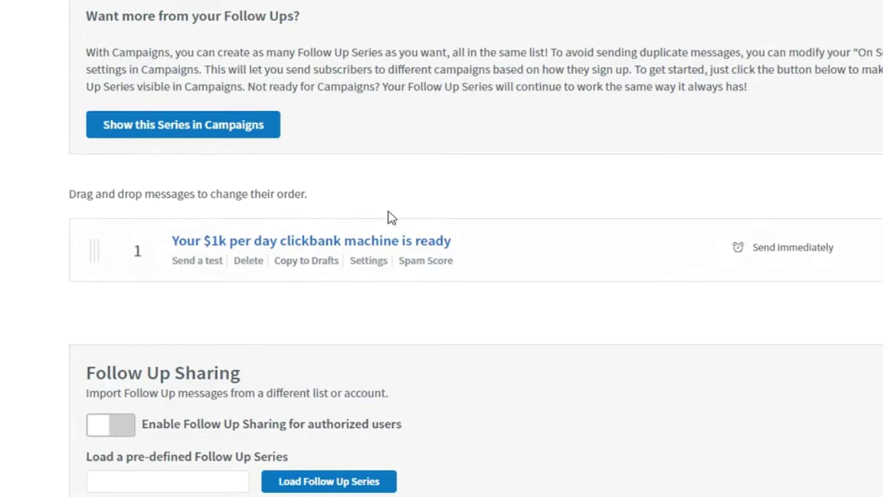
{"action": "scroll", "coordinate": [611, 207], "scroll_direction": "up", "scroll_amount": 3}
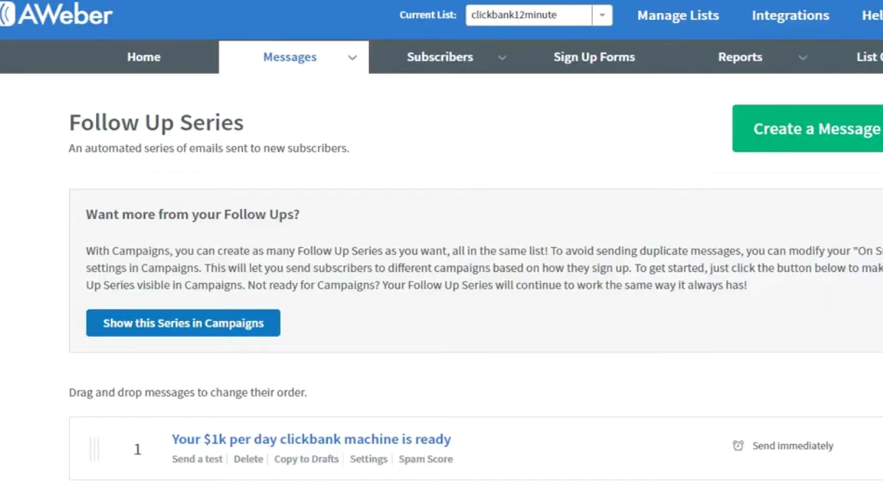
{"action": "scroll", "coordinate": [648, 203], "scroll_direction": "down", "scroll_amount": 4}
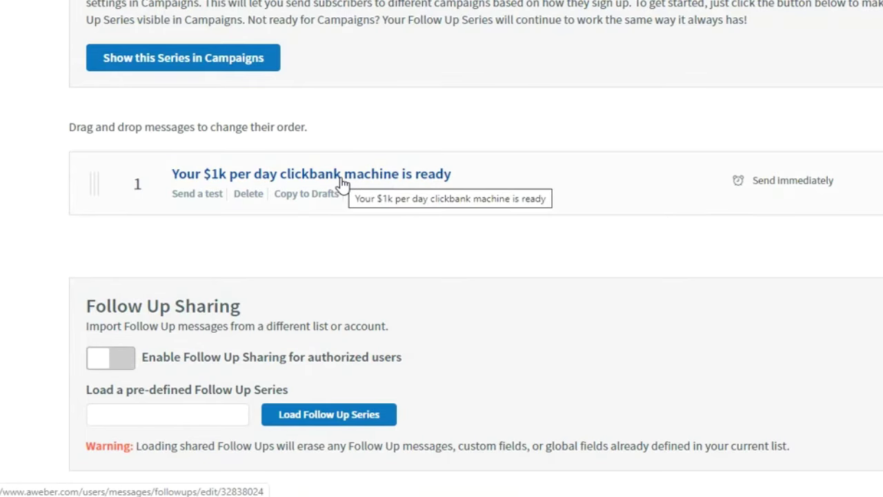
{"action": "scroll", "coordinate": [798, 232], "scroll_direction": "up", "scroll_amount": 4}
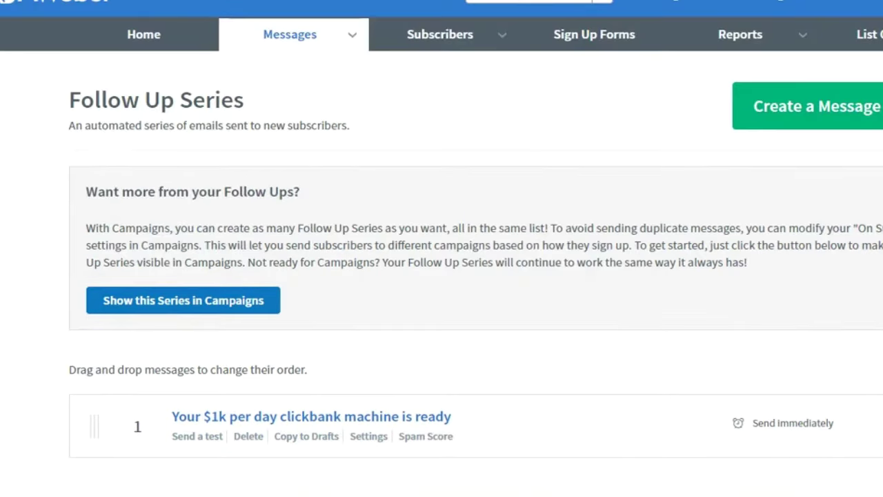
Step: Create a new drag-and-drop message for the Follow Up Series and consult the subject lines of Promo Swipe 2 on the email swipes page
{"action": "left_click", "coordinate": [814, 106]}
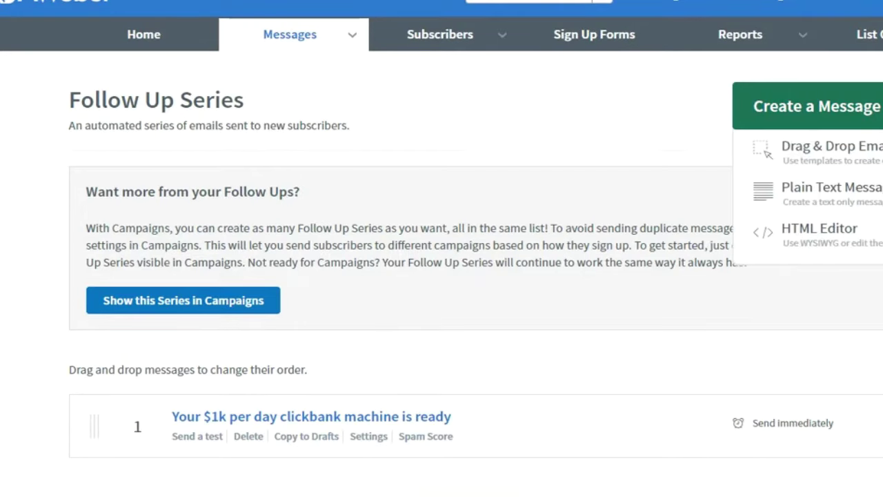
{"action": "left_click", "coordinate": [854, 152]}
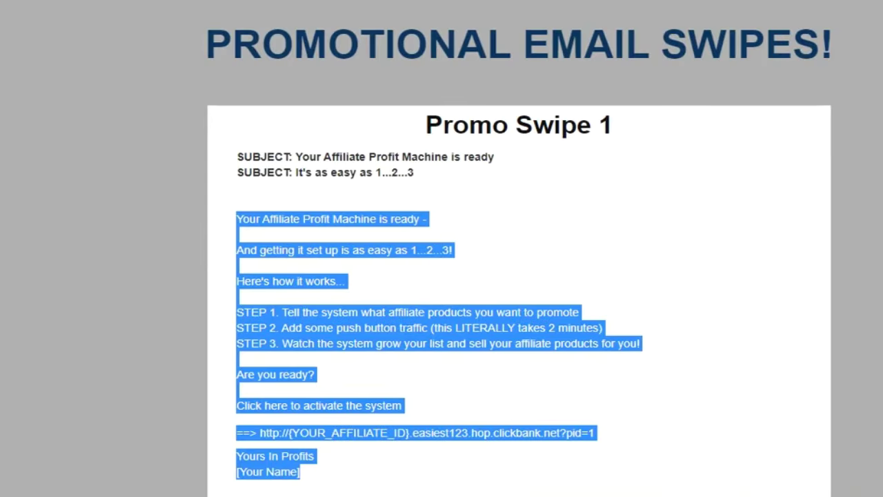
{"action": "scroll", "coordinate": [640, 195], "scroll_direction": "down", "scroll_amount": 7}
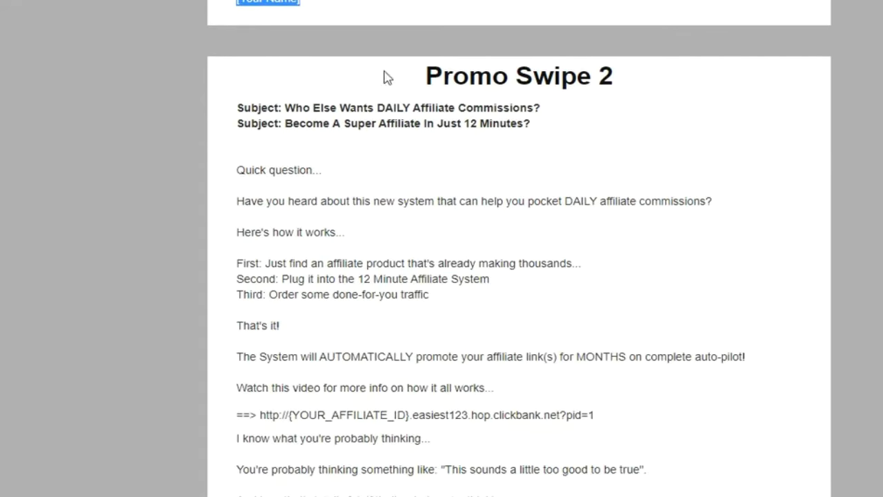
{"action": "left_click", "coordinate": [412, 111]}
{"action": "right_click", "coordinate": [502, 108]}
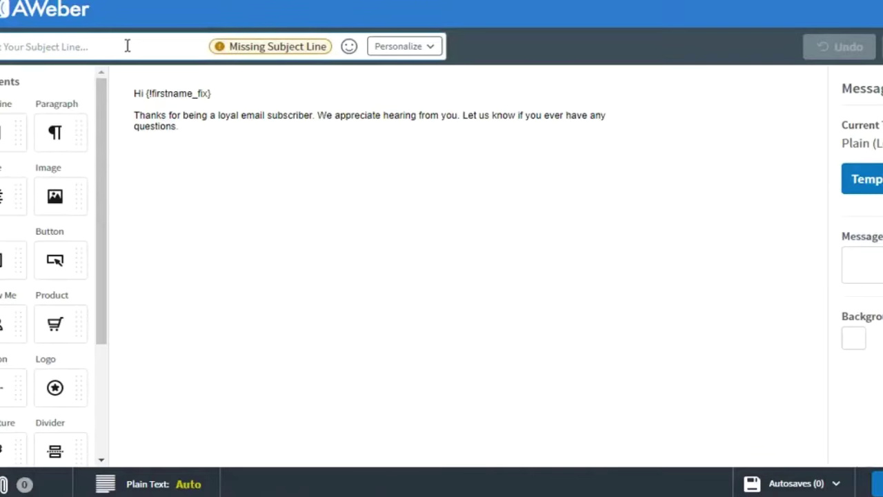
Step: Enter "are you ready?" as the new message's subject line
{"action": "left_click", "coordinate": [127, 45]}
{"action": "type", "text": "You read"}
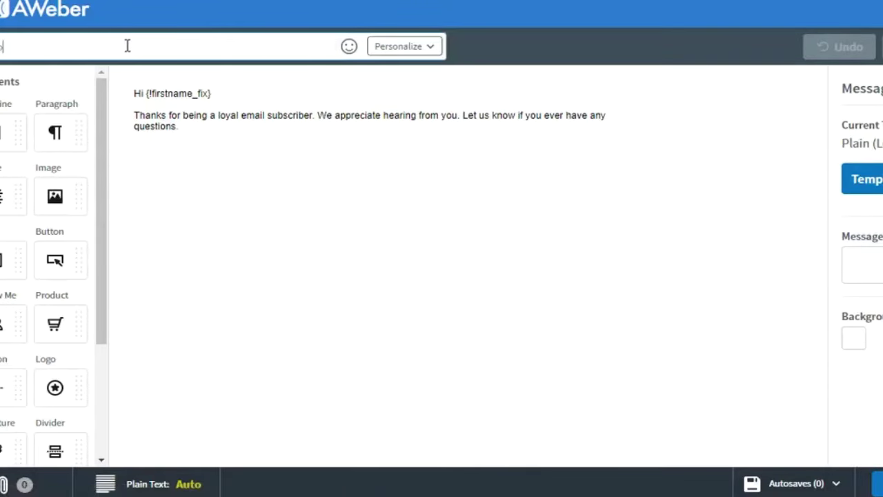
{"action": "type", "text": "y?"}
Step: Replace the default message body with two lines of filler text, the line "> click jhere to gets tarte d<M" and the closing "Regards"
{"action": "left_click", "coordinate": [197, 133]}
{"action": "left_click_drag", "start_coordinate": [196, 133], "coordinate": [135, 99]}
{"action": "type", "text": "jfjfkvgll;vllgvmv.bvlbv"}
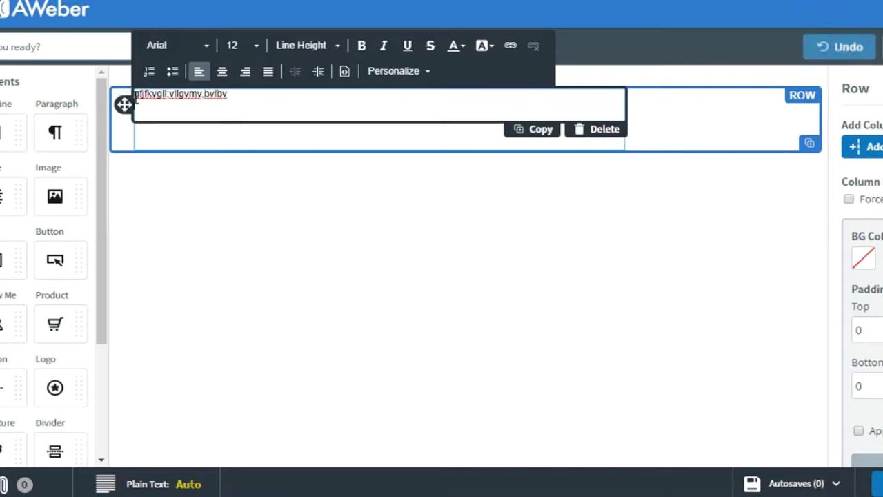
{"action": "key", "text": "Return"}
{"action": "type", "text": "dhfkflflkflf"}
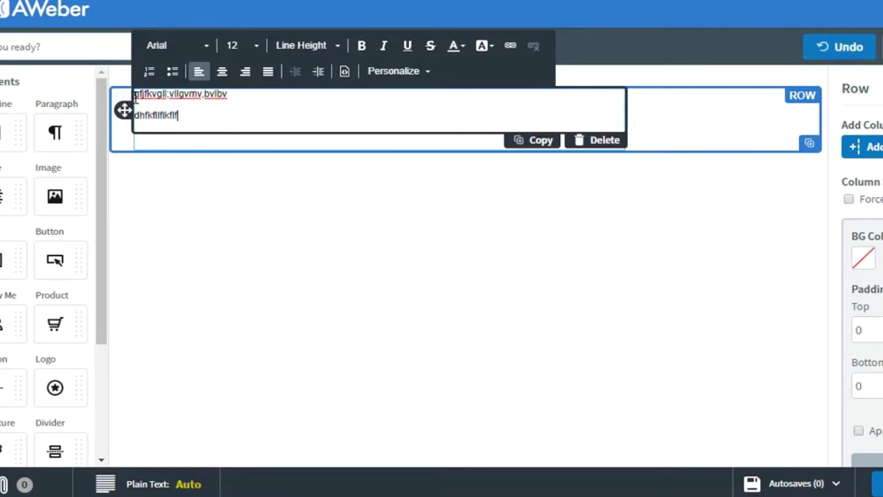
{"action": "key", "text": "Return"}
{"action": "type", "text": "> click jhere to gets tar"}
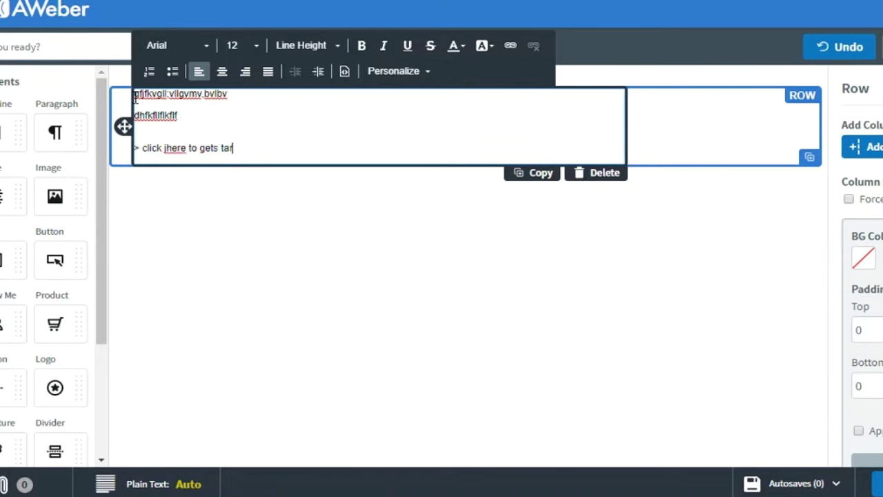
{"action": "type", "text": "te d<M"}
{"action": "key", "text": "Return"}
{"action": "type", "text": "Regards"}
{"action": "key", "text": "Return"}
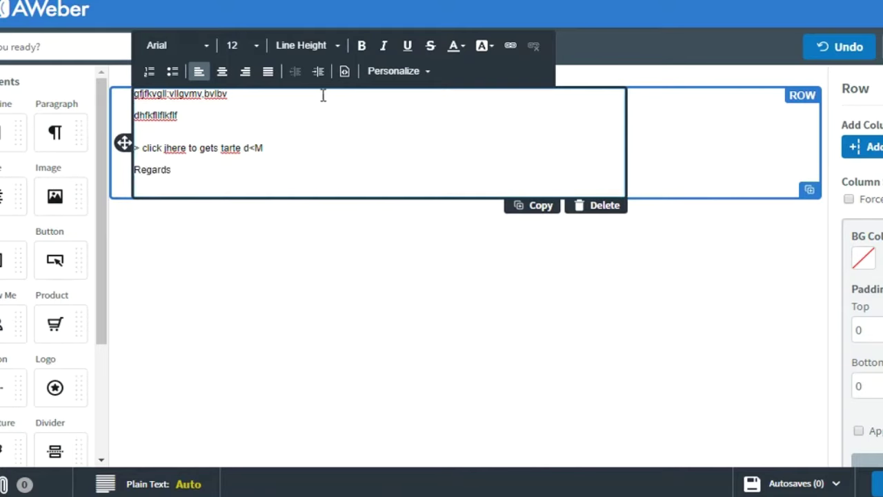
{"action": "left_click", "coordinate": [277, 147]}
{"action": "left_click_drag", "start_coordinate": [263, 147], "coordinate": [144, 150]}
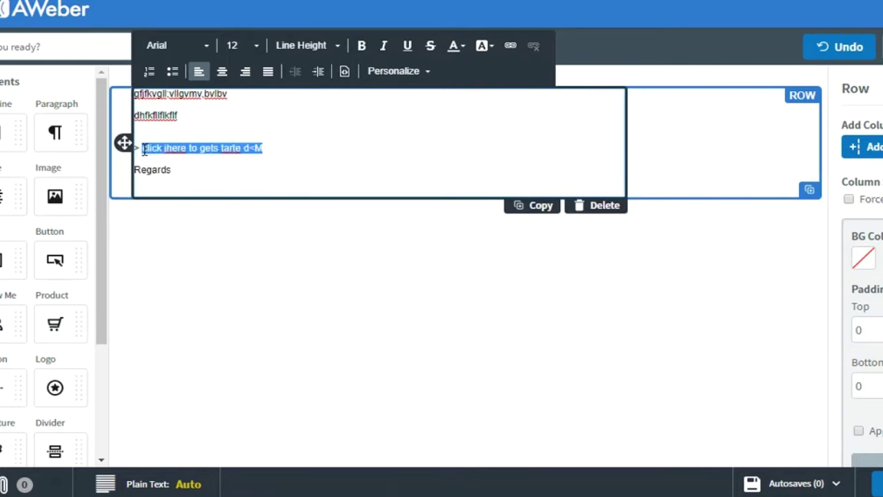
{"action": "left_click", "coordinate": [512, 47]}
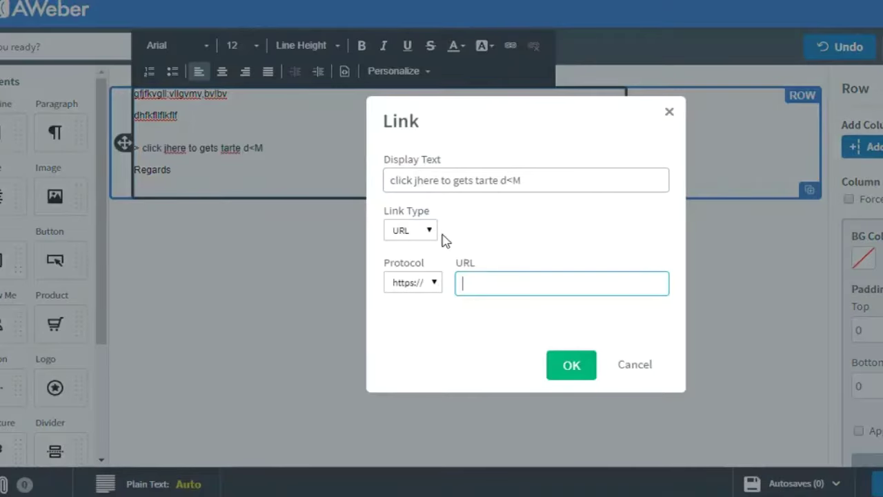
{"action": "type", "text": "clickbank.com"}
{"action": "left_click", "coordinate": [564, 370]}
{"action": "left_click", "coordinate": [375, 151]}
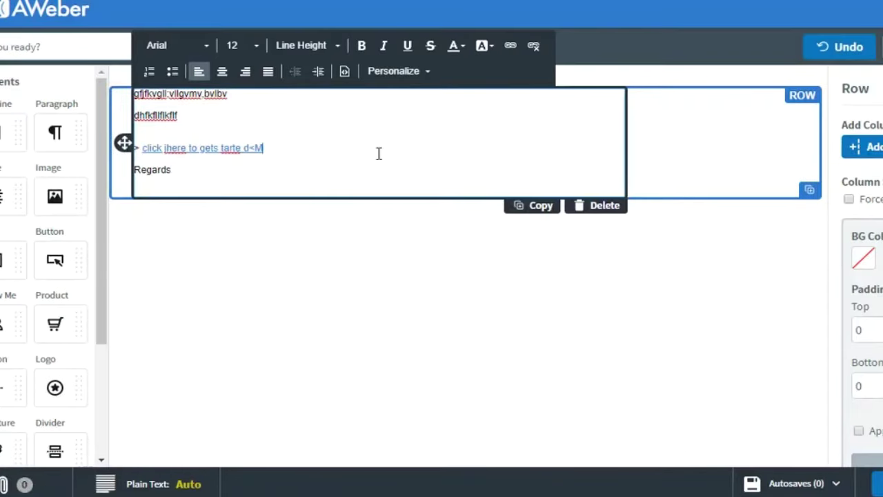
Step: Set the font size of the entire message body to 15
{"action": "left_click_drag", "start_coordinate": [179, 172], "coordinate": [128, 92]}
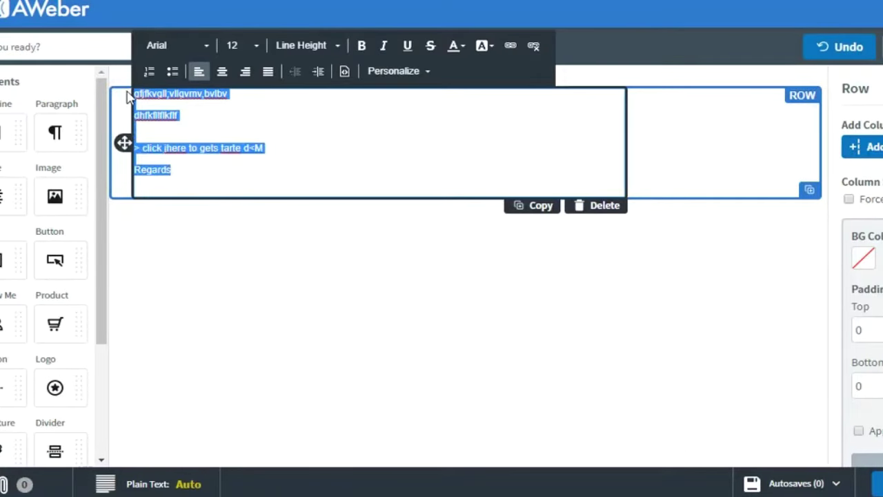
{"action": "left_click", "coordinate": [255, 54]}
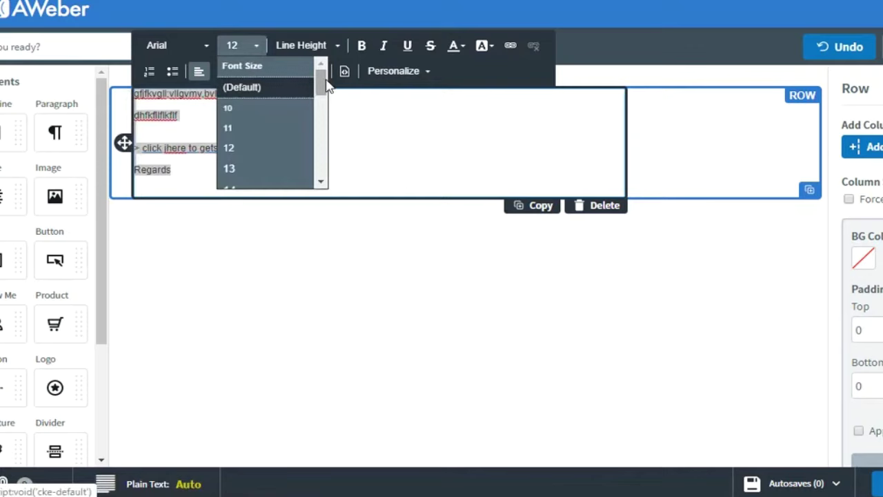
{"action": "scroll", "coordinate": [323, 93], "scroll_direction": "down", "scroll_amount": 2}
{"action": "left_click", "coordinate": [259, 153]}
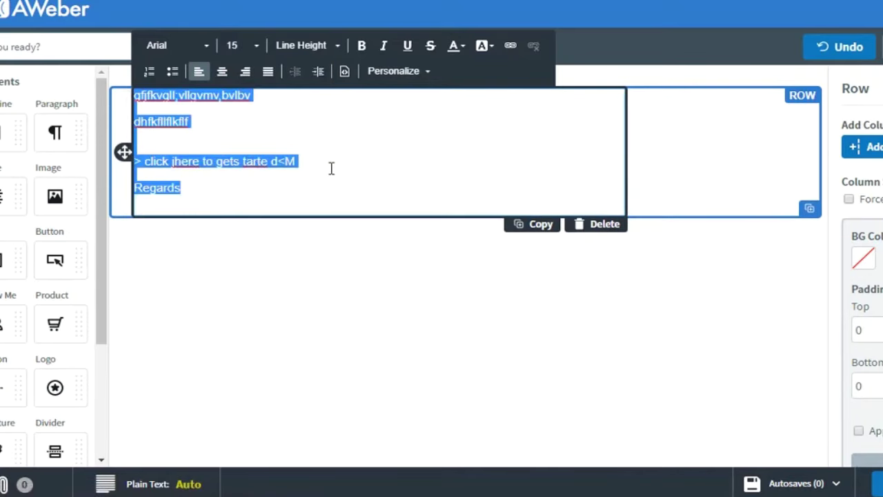
Step: Enlarge the linked text "click jhere to gets tarte d<M" to font size 22
{"action": "left_click", "coordinate": [312, 160]}
{"action": "left_click_drag", "start_coordinate": [312, 160], "coordinate": [147, 162]}
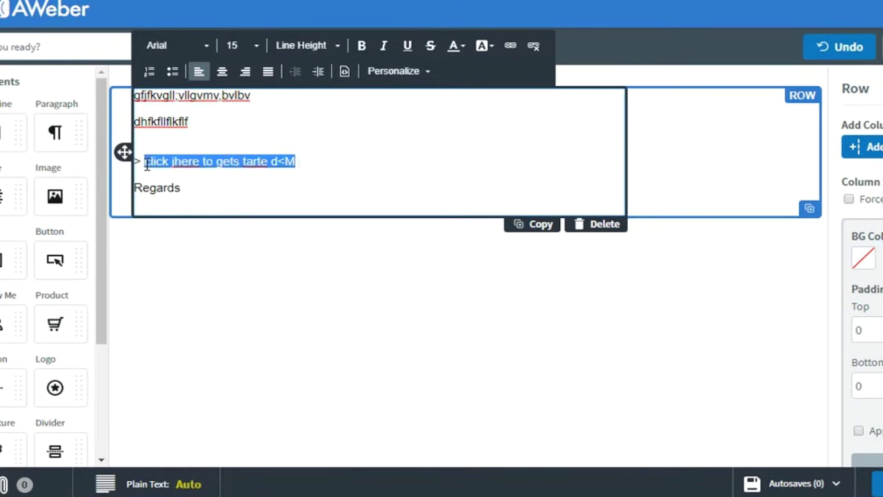
{"action": "left_click", "coordinate": [249, 45]}
{"action": "left_click_drag", "start_coordinate": [325, 103], "coordinate": [323, 118]}
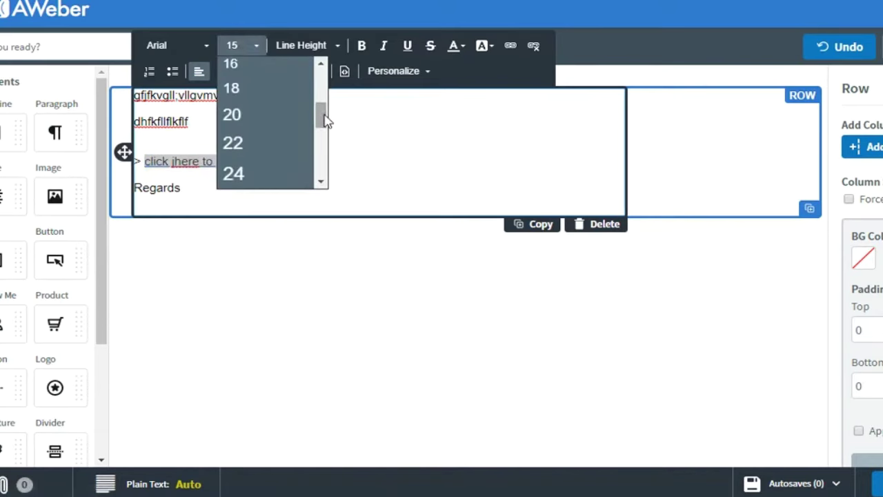
{"action": "left_click", "coordinate": [260, 150]}
{"action": "left_click", "coordinate": [433, 288]}
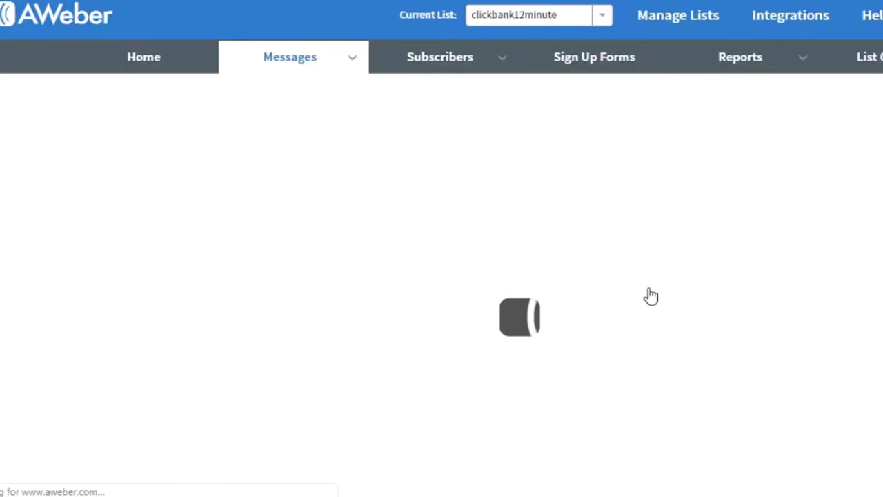
Step: Add the draft "are you ready?" to the Follow Up Series, sent 1 day after the previous message with click tracking on, and review the series
{"action": "left_click", "coordinate": [526, 289]}
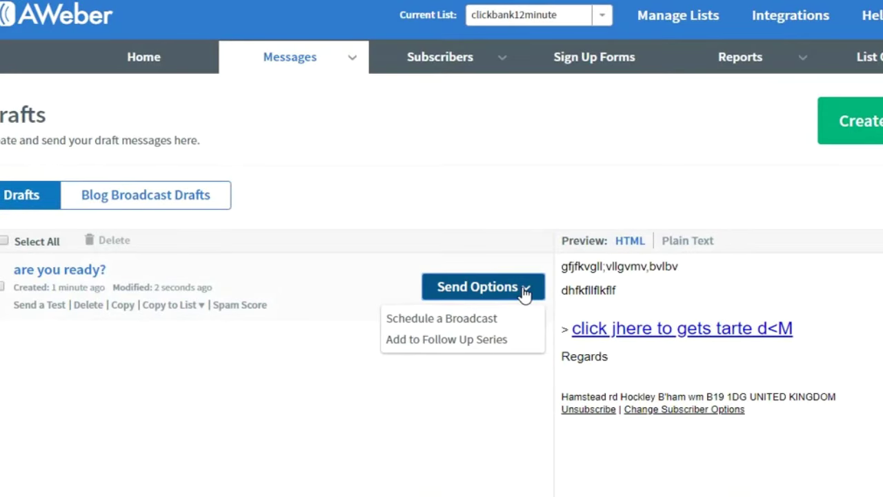
{"action": "left_click", "coordinate": [441, 338]}
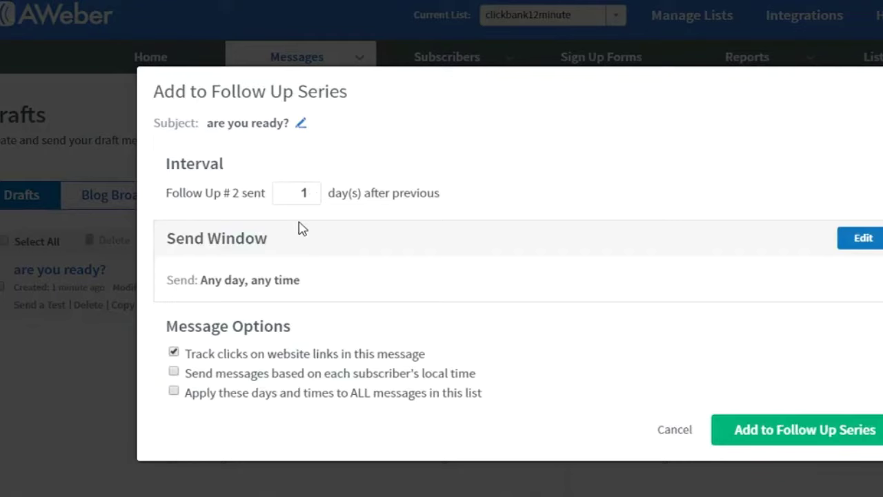
{"action": "left_click", "coordinate": [793, 425]}
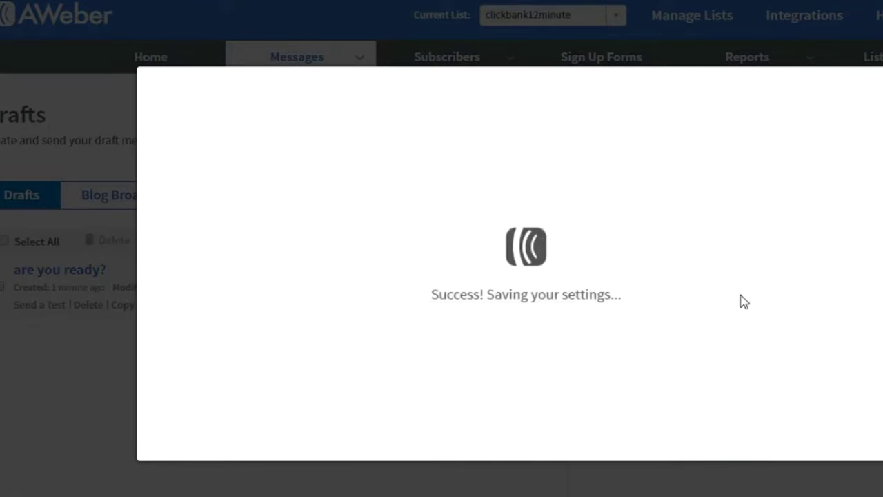
{"action": "scroll", "coordinate": [743, 269], "scroll_direction": "down", "scroll_amount": 4}
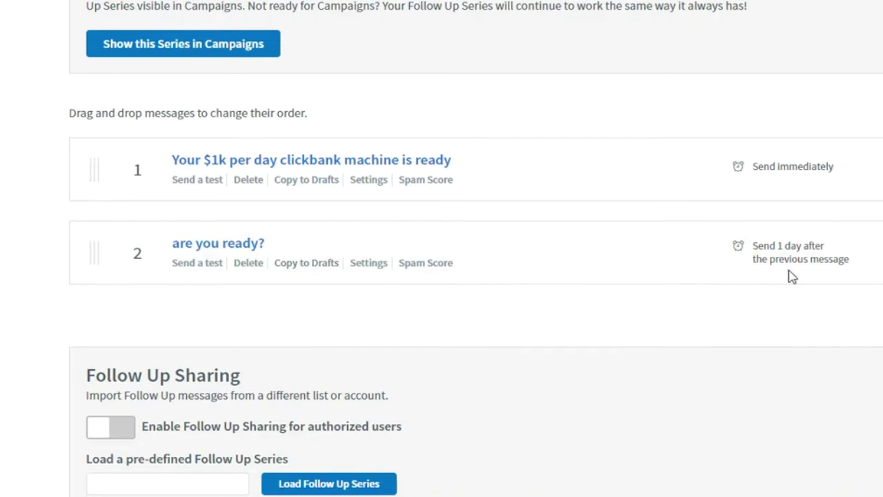
{"action": "scroll", "coordinate": [591, 297], "scroll_direction": "up", "scroll_amount": 4}
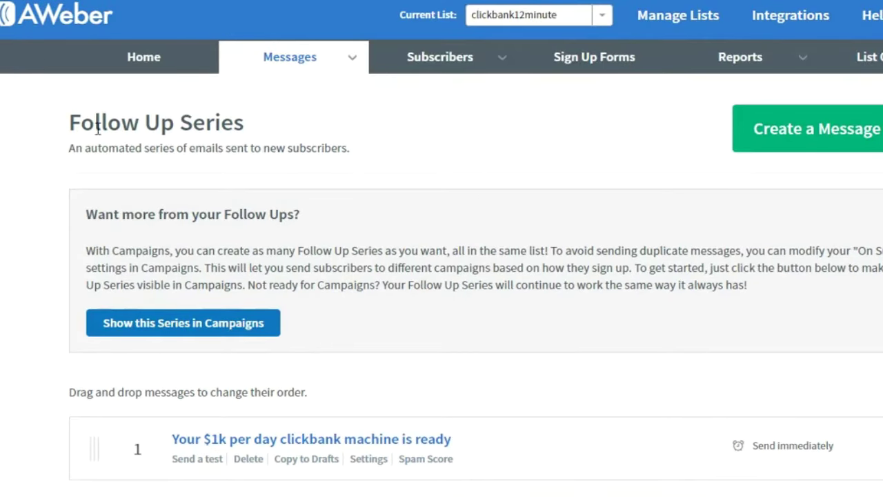
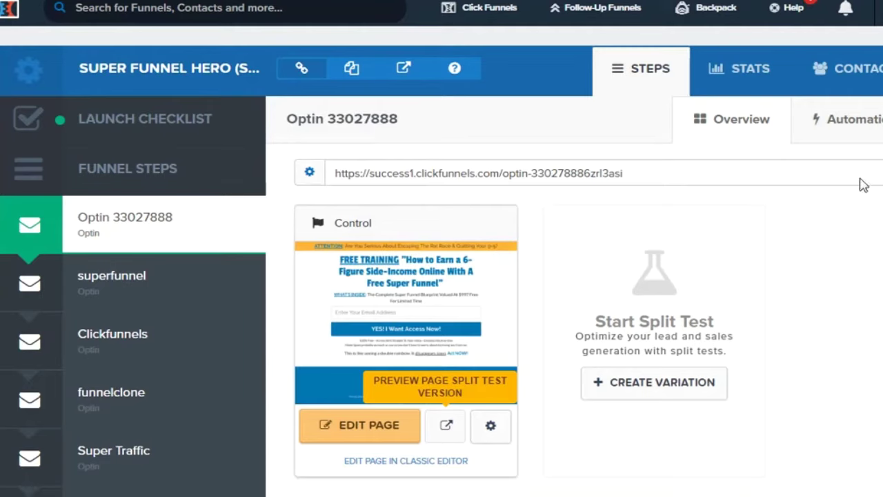
Step: Switch to the Super Funnel Hero funnel in ClickFunnels, find Aweber among the account's available integrations, and return to the funnel
{"action": "scroll", "coordinate": [859, 183], "scroll_direction": "down", "scroll_amount": 4}
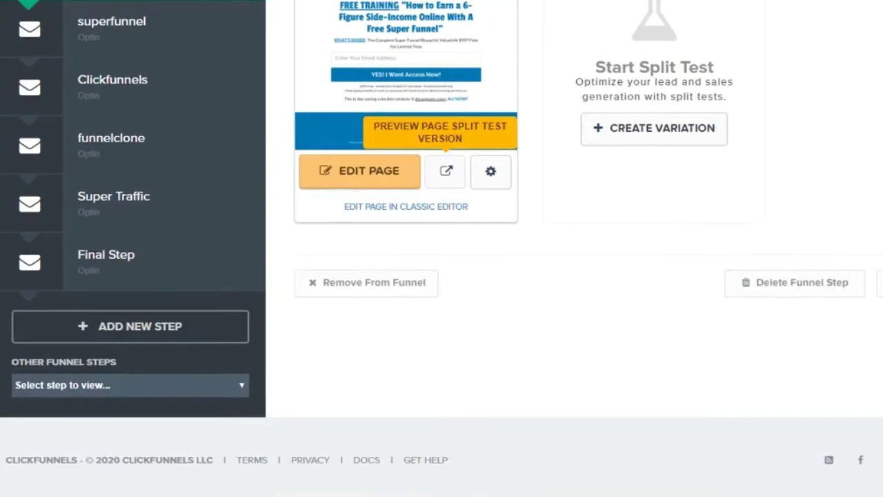
{"action": "scroll", "coordinate": [441, 249], "scroll_direction": "up", "scroll_amount": 4}
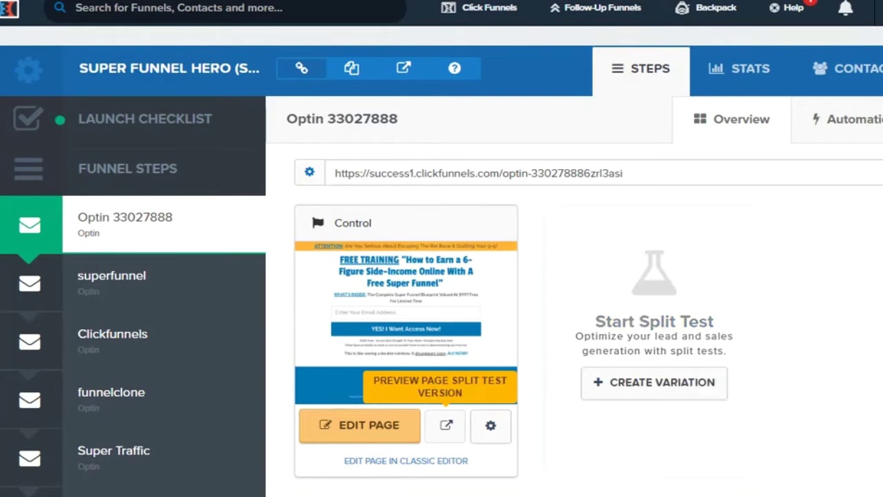
{"action": "scroll", "coordinate": [866, 252], "scroll_direction": "down", "scroll_amount": 1}
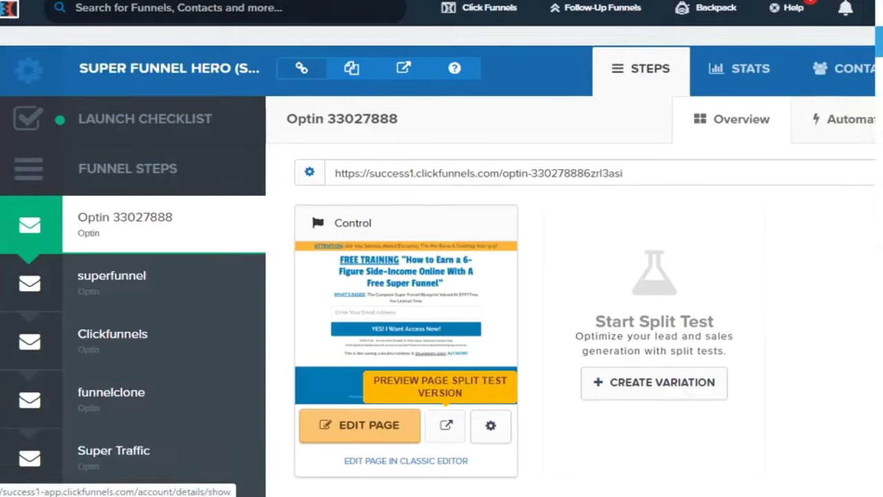
{"action": "left_click", "coordinate": [878, 40]}
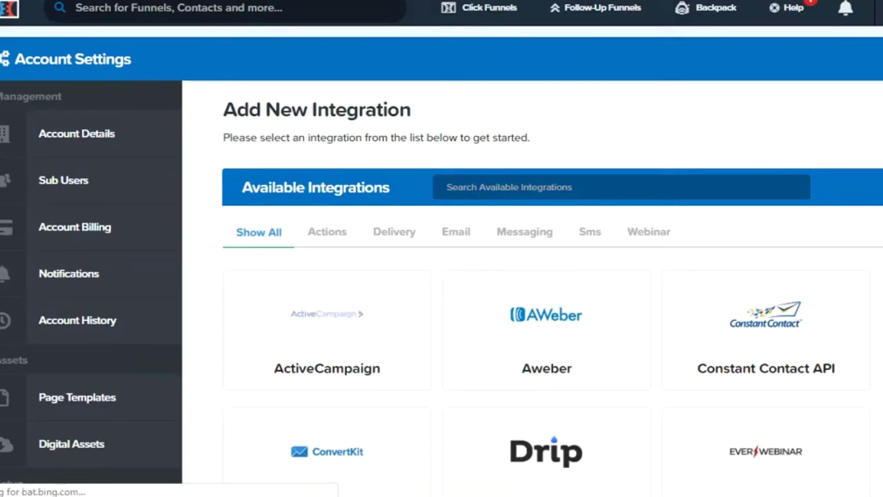
{"action": "scroll", "coordinate": [543, 187], "scroll_direction": "down", "scroll_amount": 2}
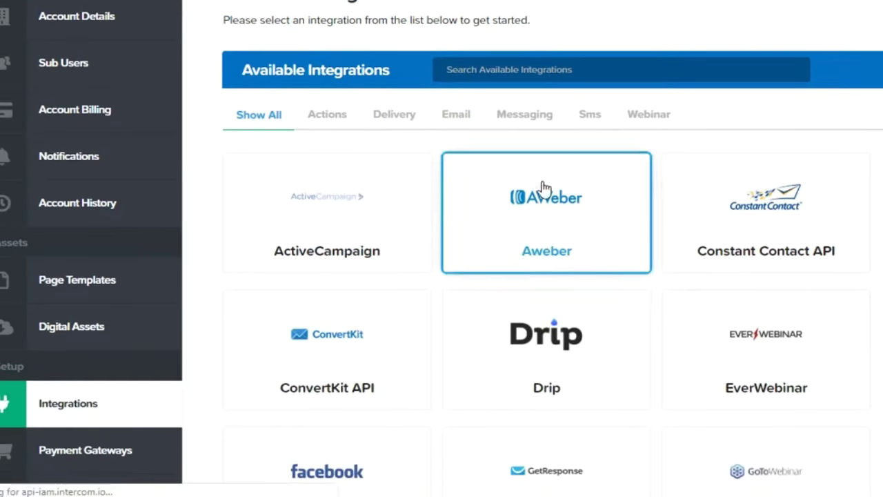
{"action": "left_click", "coordinate": [552, 207]}
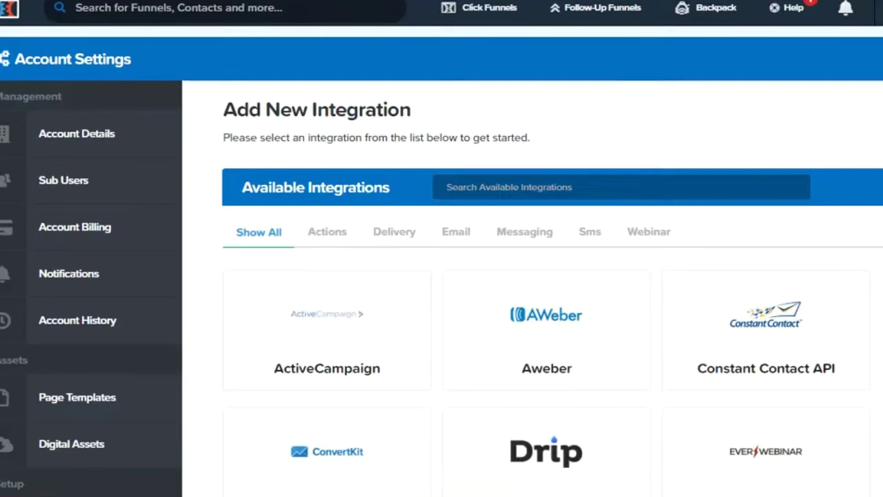
{"action": "key", "text": "alt+Left"}
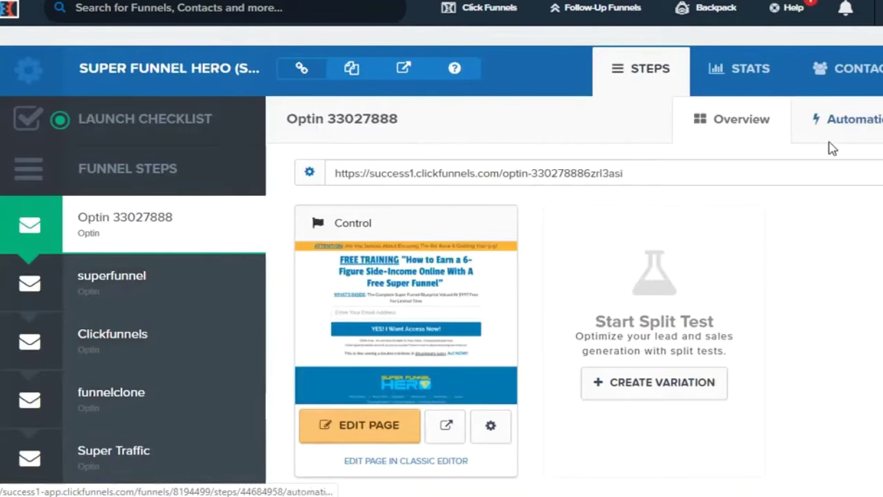
Step: Look up the superfunnel step's page URL and return to the Optin 33027888 step
{"action": "scroll", "coordinate": [778, 144], "scroll_direction": "down", "scroll_amount": 2}
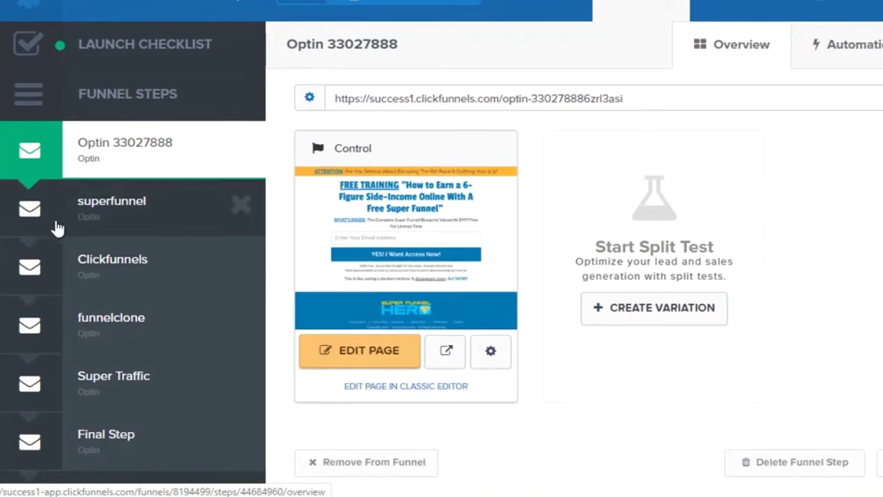
{"action": "left_click", "coordinate": [128, 221]}
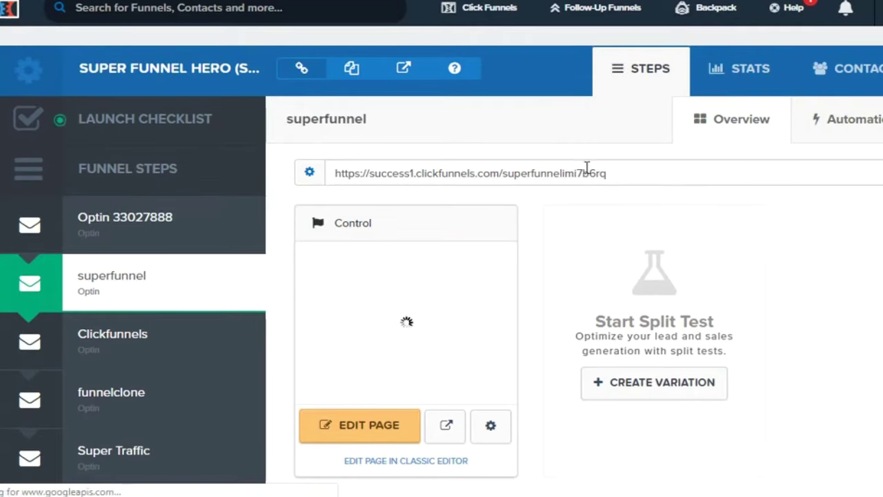
{"action": "left_click_drag", "start_coordinate": [617, 181], "coordinate": [335, 173]}
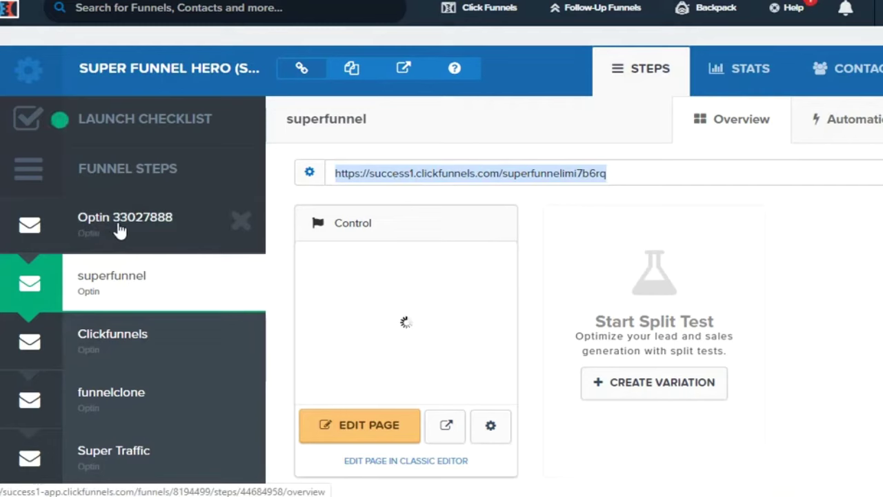
{"action": "left_click", "coordinate": [118, 231]}
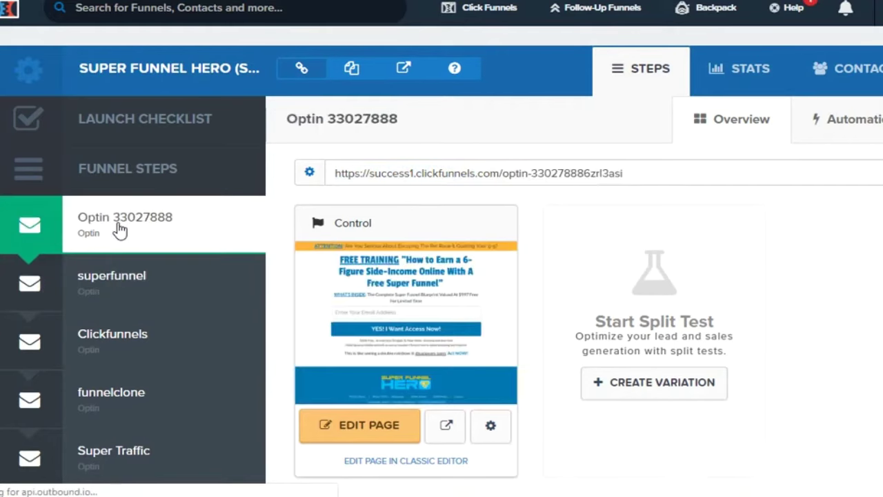
Step: Open the Optin 33027888 page for editing and set up its autoresponder email integration
{"action": "left_click", "coordinate": [384, 424]}
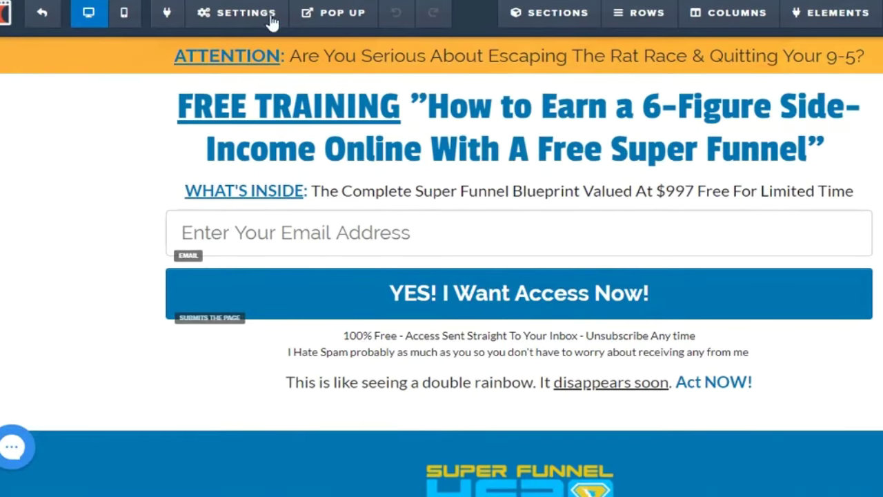
{"action": "left_click", "coordinate": [272, 20]}
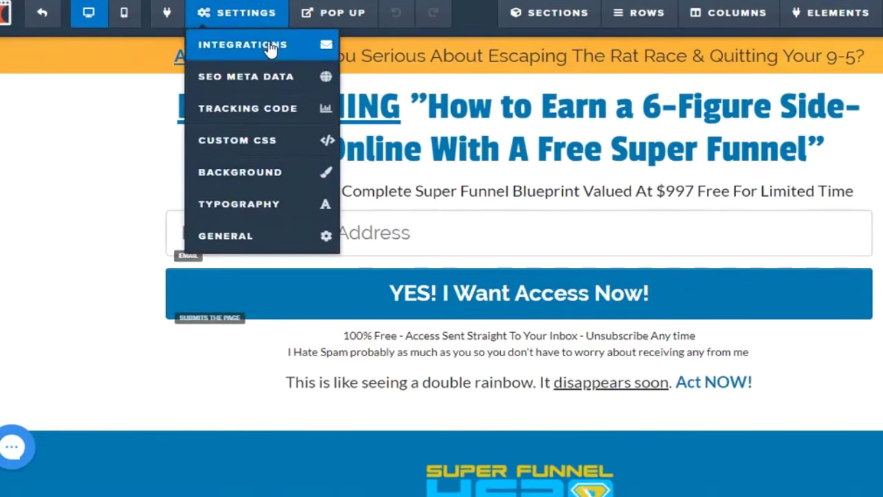
{"action": "left_click", "coordinate": [271, 45]}
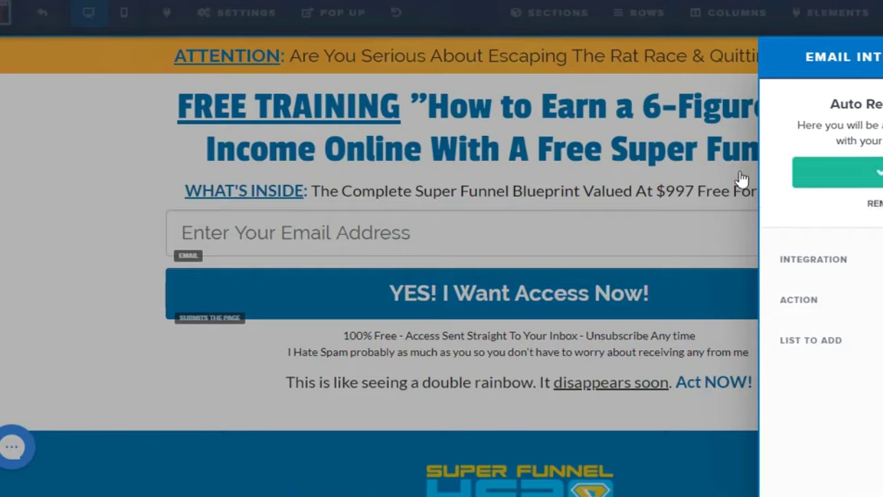
{"action": "left_click", "coordinate": [486, 145]}
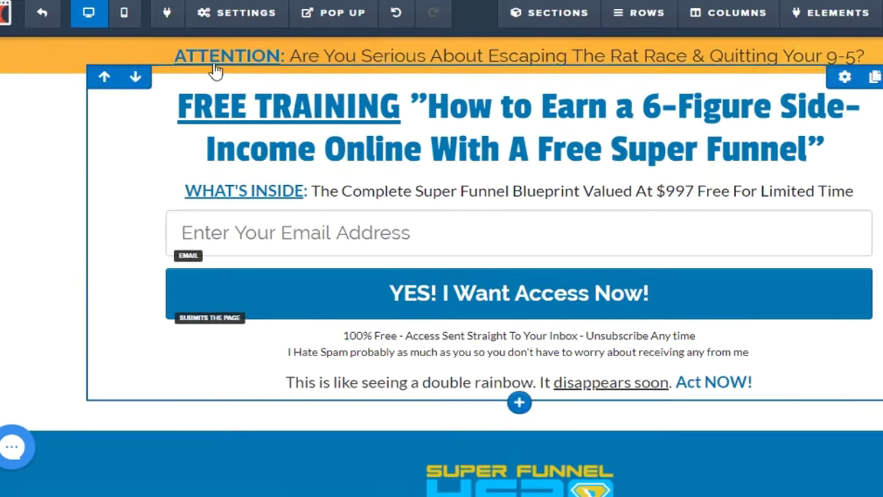
{"action": "left_click", "coordinate": [276, 15]}
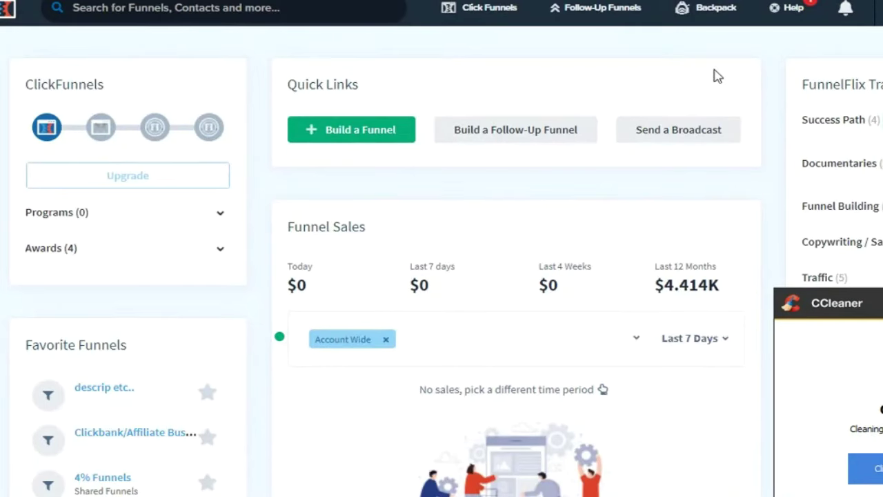
Step: Reopen the Super Funnel Hero funnel from the list of funnels and open its Optin 33027888 page for editing
{"action": "mouse_move", "coordinate": [498, 25]}
{"action": "left_click", "coordinate": [486, 43]}
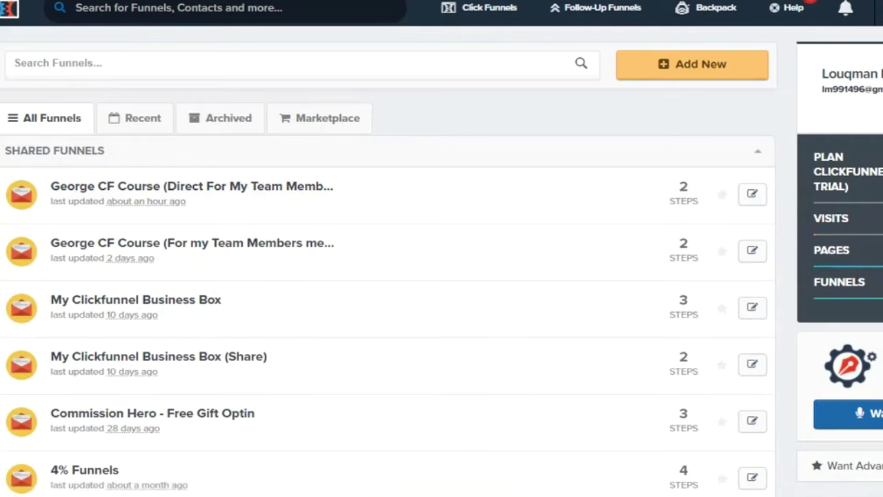
{"action": "scroll", "coordinate": [289, 311], "scroll_direction": "down", "scroll_amount": 3}
{"action": "scroll", "coordinate": [129, 256], "scroll_direction": "down", "scroll_amount": 1}
{"action": "left_click", "coordinate": [125, 248]}
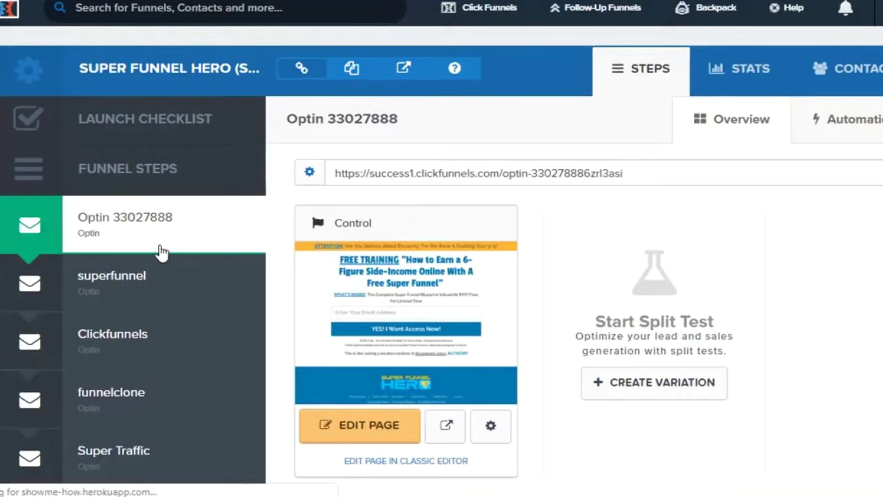
{"action": "left_click", "coordinate": [358, 425]}
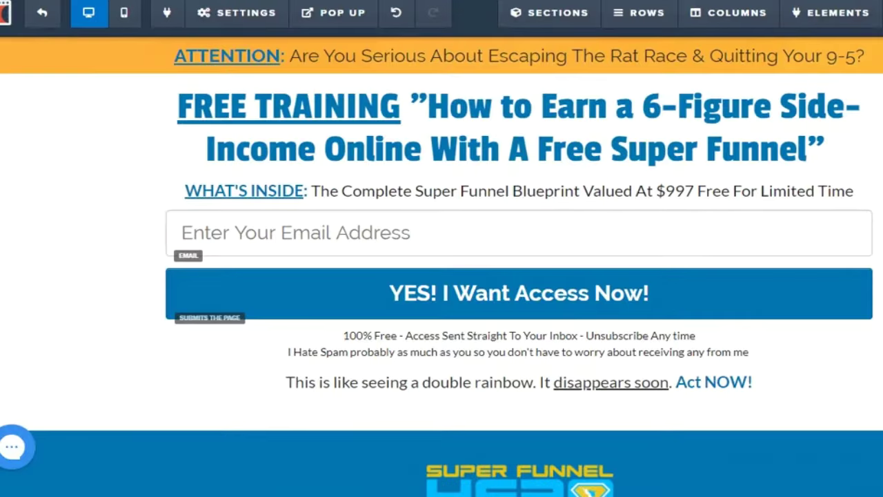
Step: Open the opt-in page's general settings for On Submit Go To and select the superfunnel step's page URL as its destination
{"action": "mouse_move", "coordinate": [217, 16]}
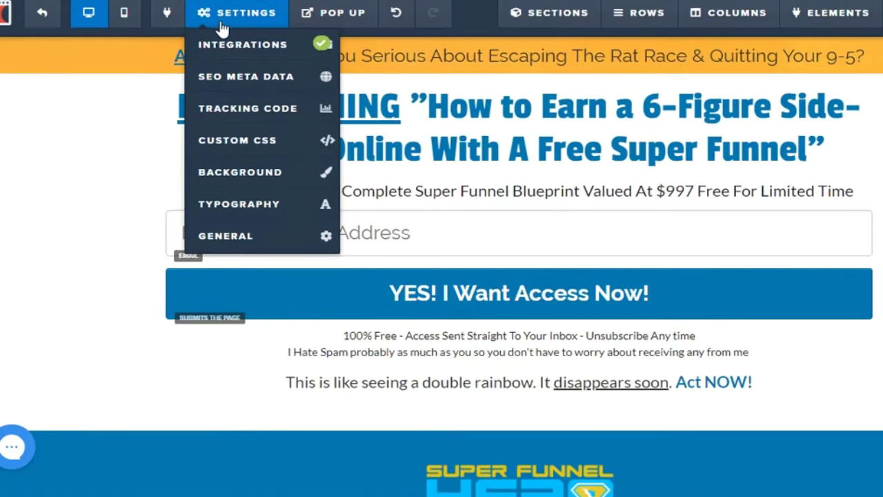
{"action": "left_click", "coordinate": [250, 246]}
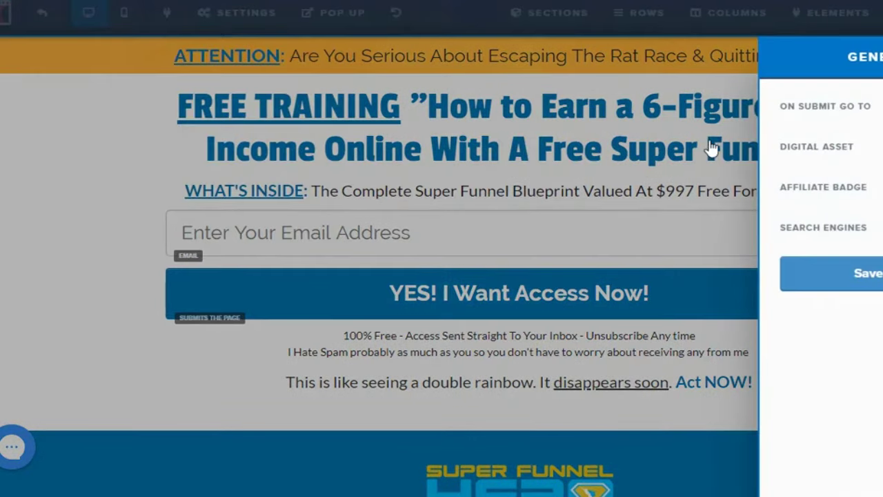
{"action": "left_click", "coordinate": [877, 110]}
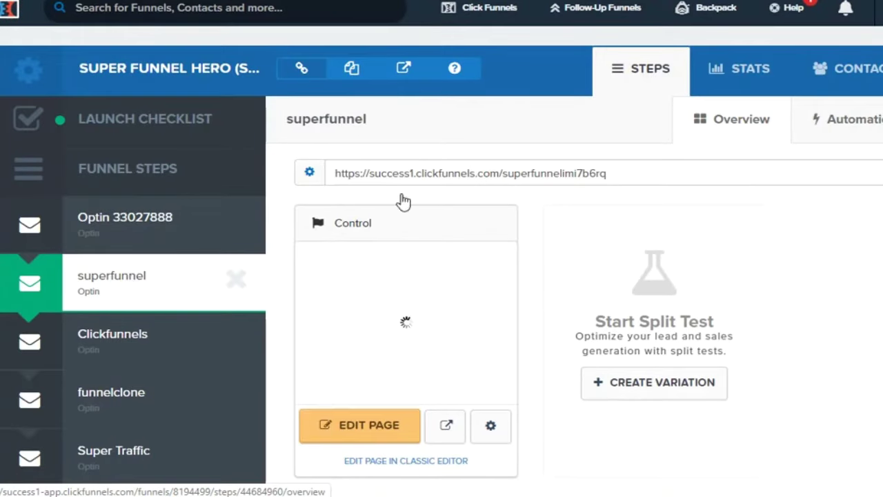
{"action": "left_click_drag", "start_coordinate": [621, 178], "coordinate": [331, 183]}
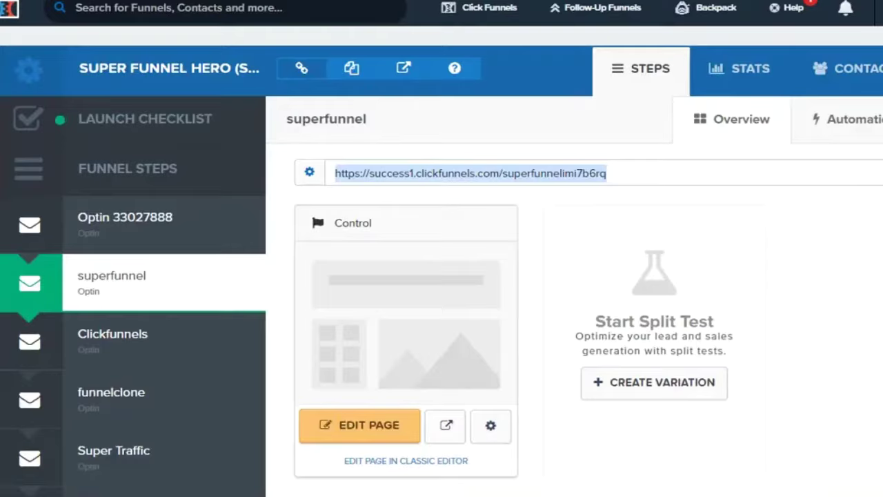
{"action": "scroll", "coordinate": [552, 179], "scroll_direction": "down", "scroll_amount": 2}
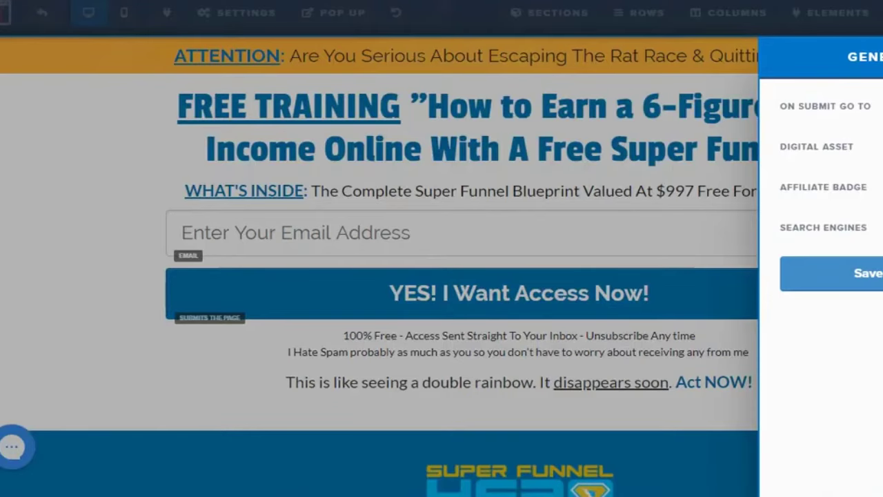
{"action": "left_click", "coordinate": [519, 159]}
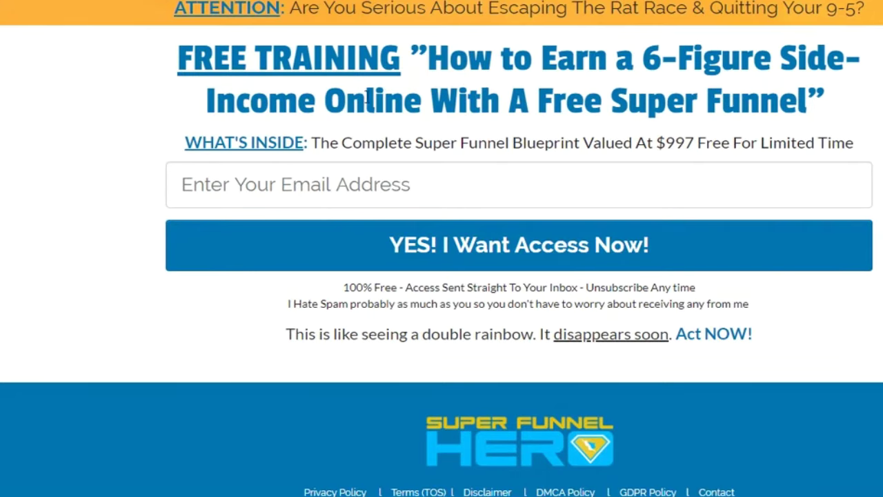
Step: Review the opt-in page preview alongside the AWeber Follow Up Series and the 12 Minute Affiliate System listing, and return to the Optin 33027888 step
{"action": "left_click", "coordinate": [383, 185]}
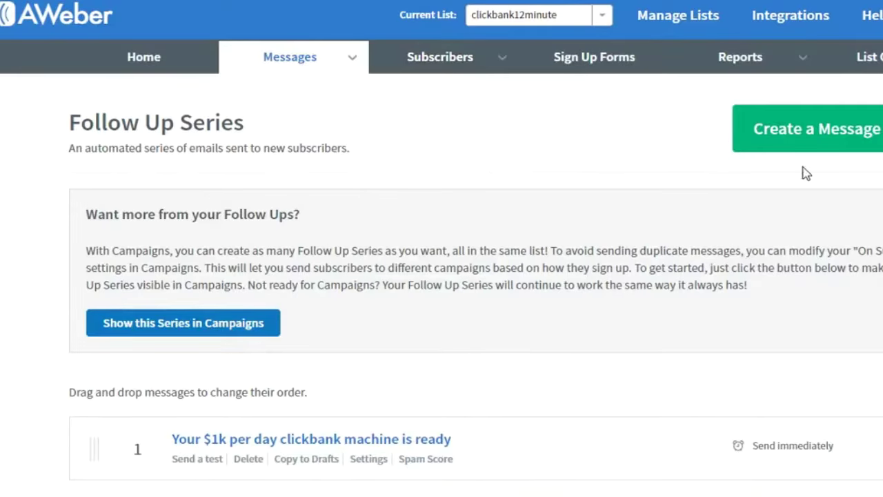
{"action": "scroll", "coordinate": [381, 146], "scroll_direction": "down", "scroll_amount": 5}
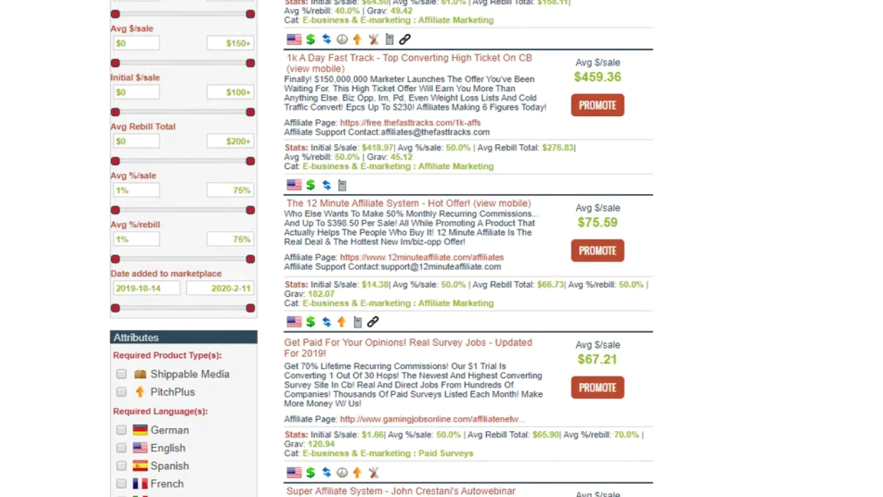
{"action": "left_click", "coordinate": [315, 69]}
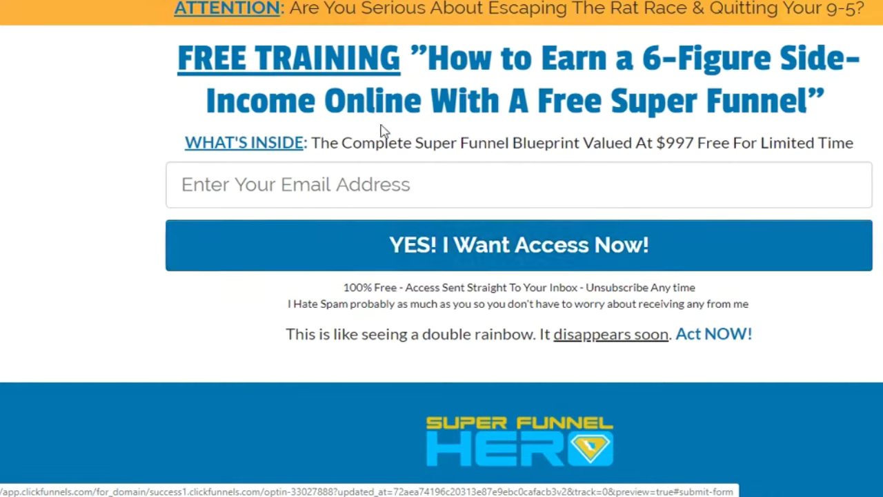
{"action": "left_click", "coordinate": [227, 2]}
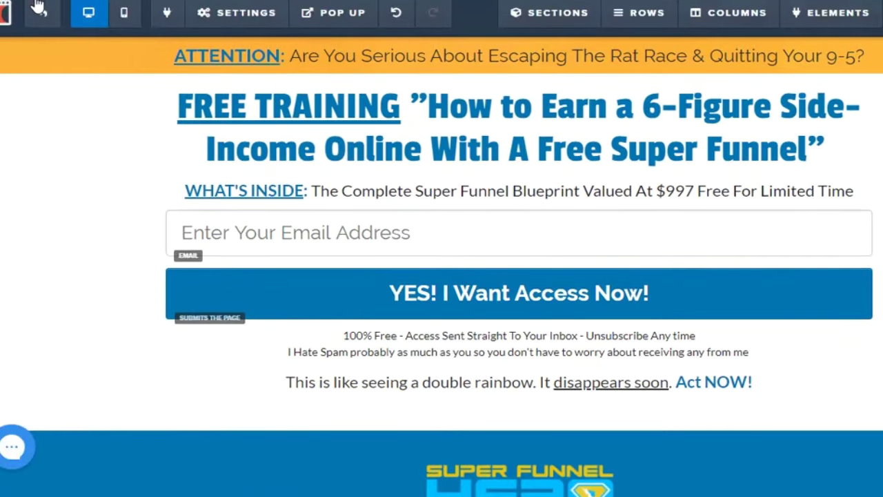
{"action": "left_click", "coordinate": [42, 14]}
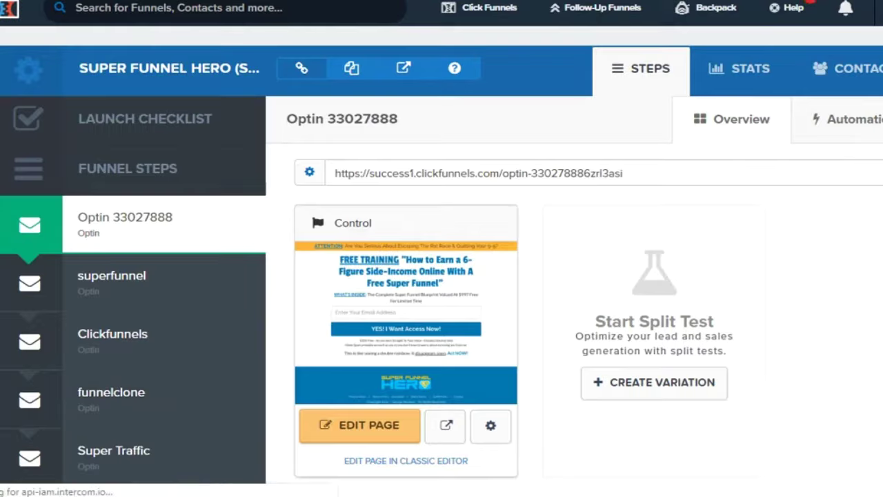
Step: Switch to AWeber to review the two Follow Up Series messages, and display the available message types for the clickbank12minute list
{"action": "scroll", "coordinate": [103, 359], "scroll_direction": "down", "scroll_amount": 3}
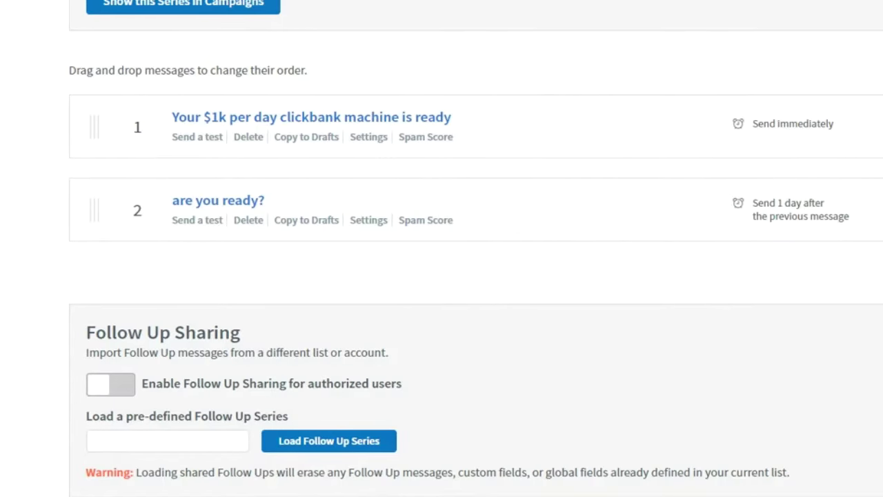
{"action": "scroll", "coordinate": [442, 248], "scroll_direction": "up", "scroll_amount": 5}
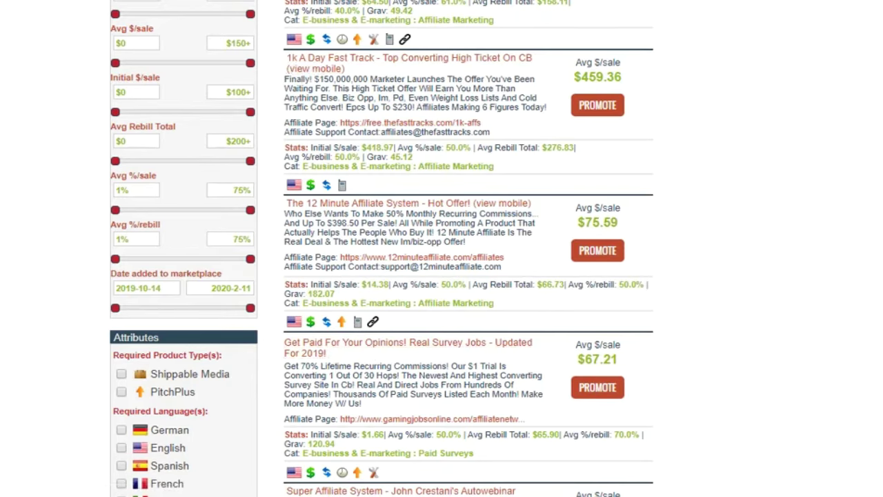
{"action": "scroll", "coordinate": [248, 228], "scroll_direction": "up", "scroll_amount": 5}
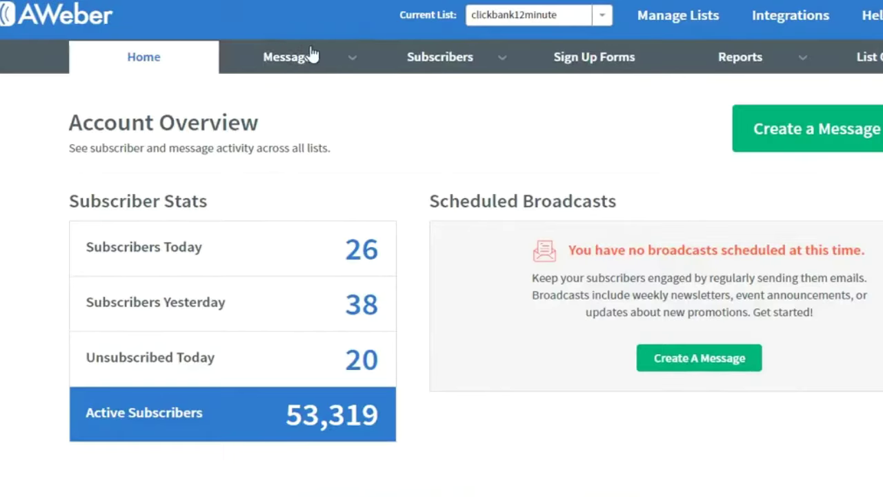
{"action": "mouse_move", "coordinate": [292, 61]}
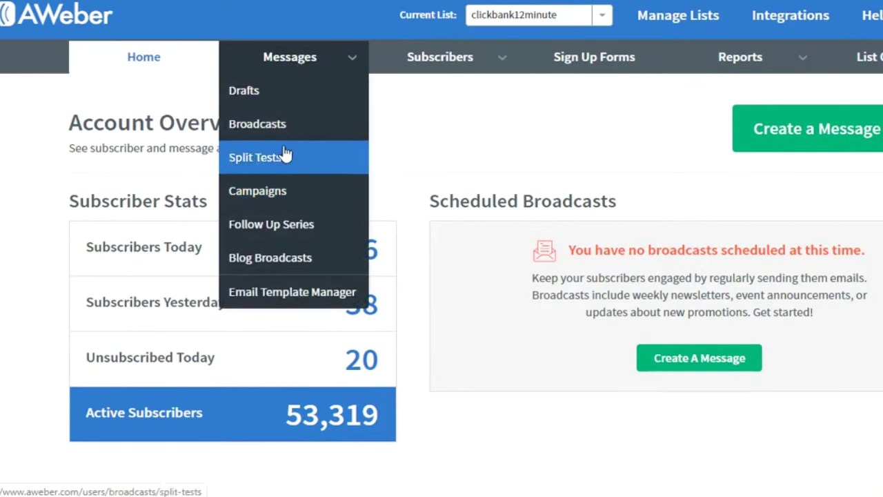
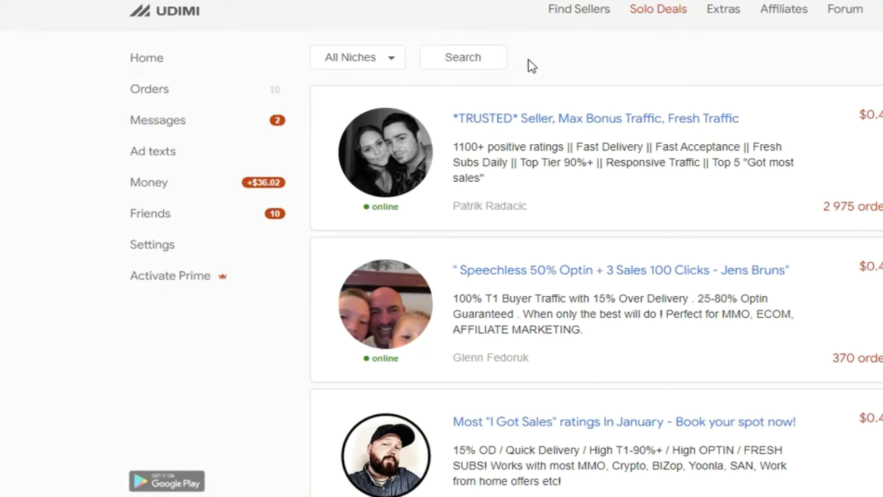
Step: Look through the Udimi message conversations, open one sent to a newly registered member, and leave the inbox
{"action": "left_click", "coordinate": [160, 125]}
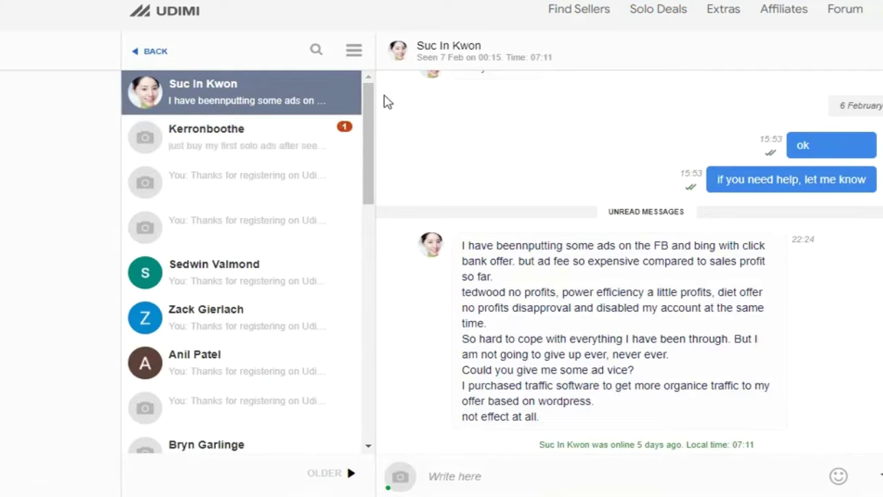
{"action": "left_click_drag", "start_coordinate": [369, 125], "coordinate": [388, 309]}
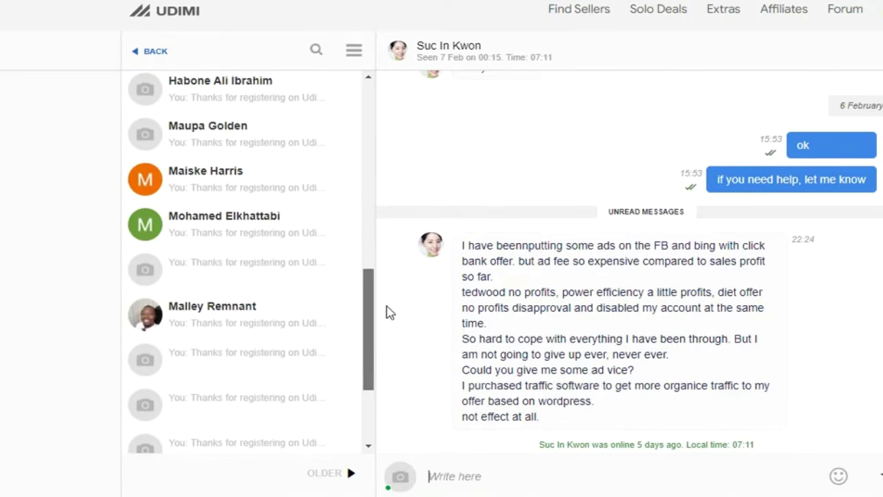
{"action": "left_click", "coordinate": [280, 355]}
{"action": "left_click_drag", "start_coordinate": [368, 321], "coordinate": [396, 36]}
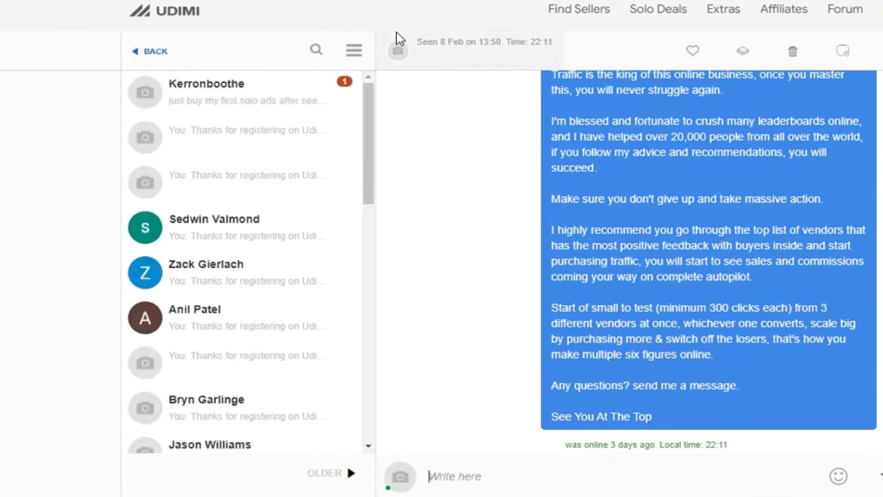
{"action": "left_click", "coordinate": [152, 52]}
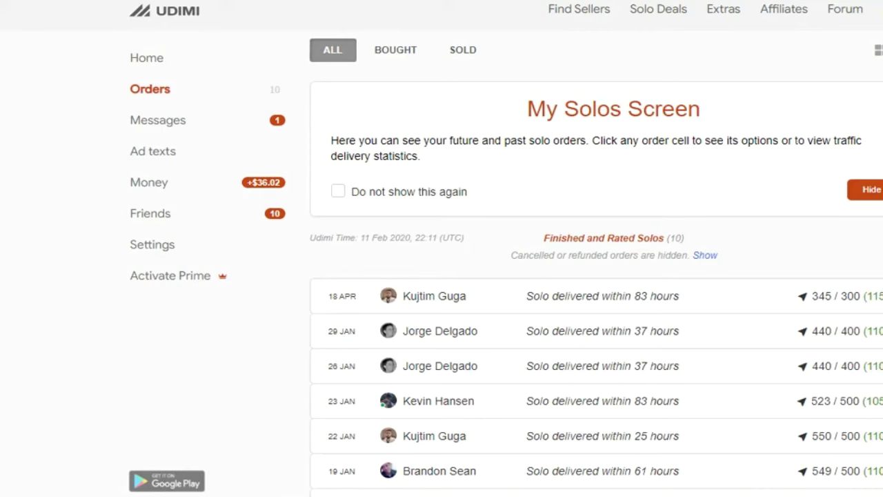
Step: Browse Udimi's solo deals across all niches for traffic sellers
{"action": "left_click", "coordinate": [668, 8]}
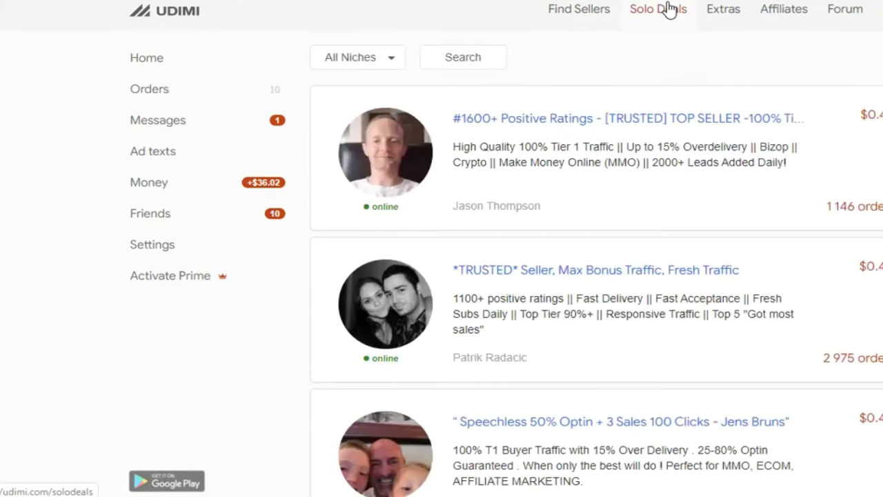
{"action": "scroll", "coordinate": [507, 266], "scroll_direction": "down", "scroll_amount": 3}
{"action": "scroll", "coordinate": [596, 276], "scroll_direction": "down", "scroll_amount": 9}
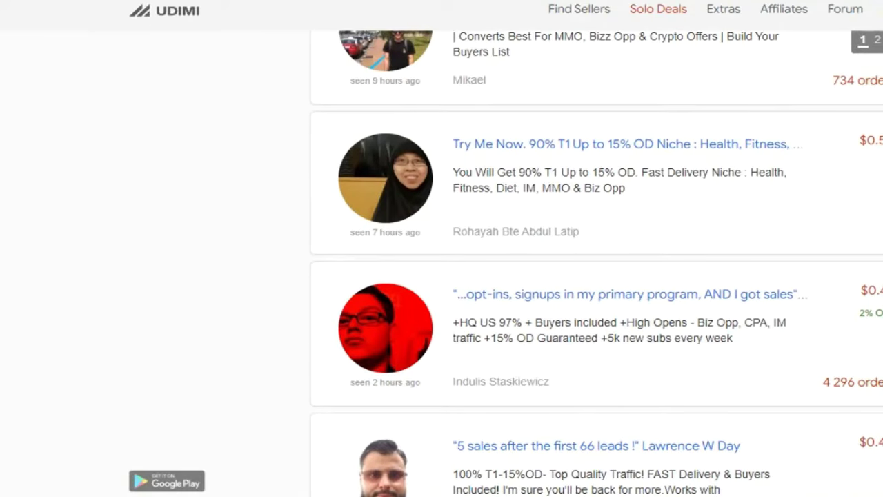
{"action": "scroll", "coordinate": [596, 264], "scroll_direction": "down", "scroll_amount": 8}
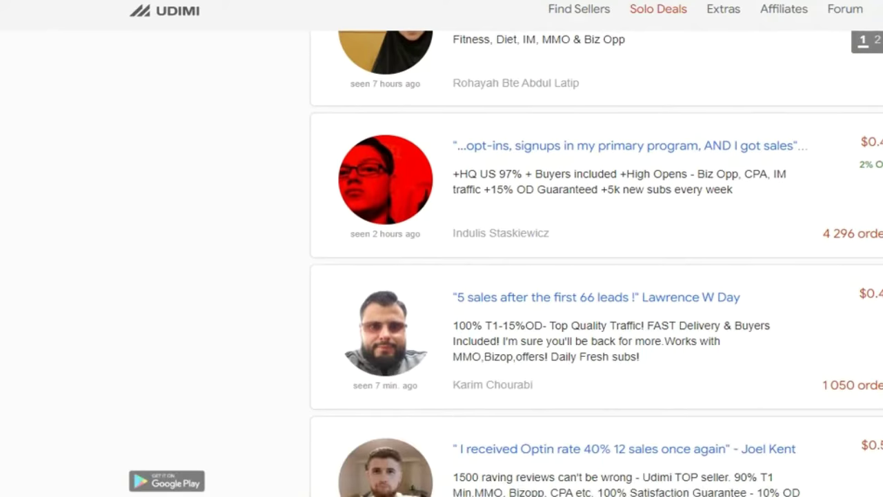
{"action": "scroll", "coordinate": [595, 264], "scroll_direction": "down", "scroll_amount": 2}
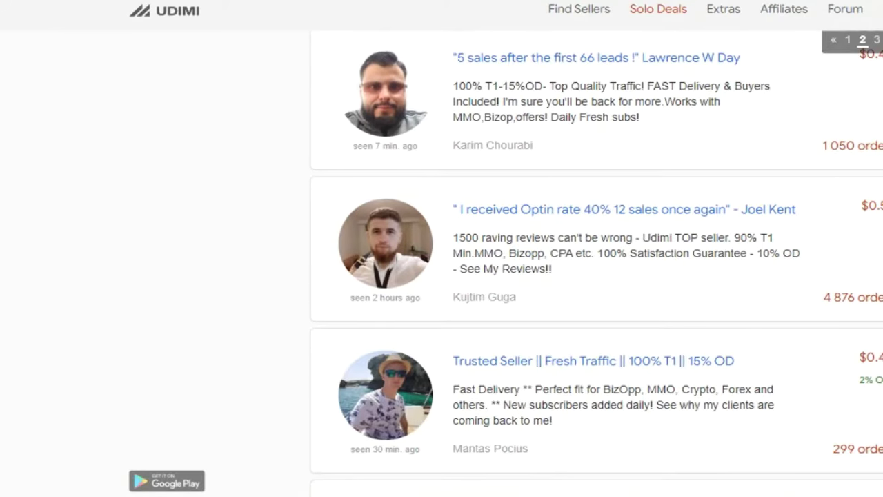
{"action": "scroll", "coordinate": [596, 263], "scroll_direction": "down", "scroll_amount": 2}
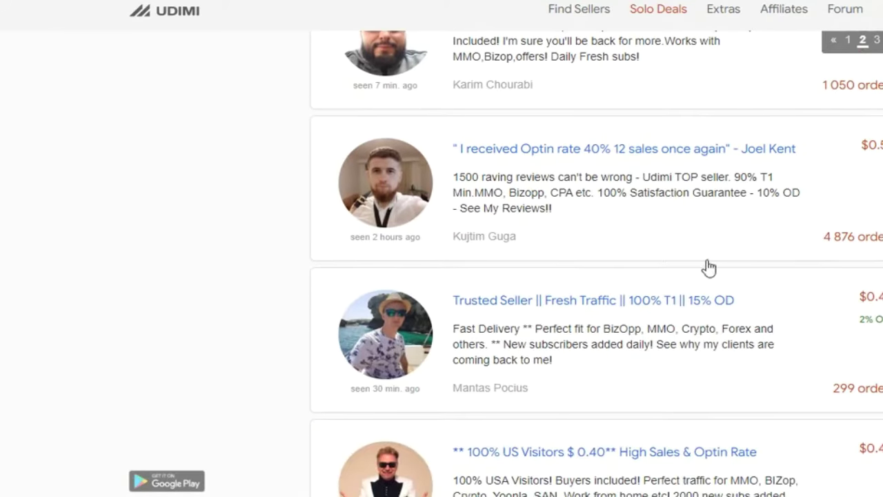
Step: Open the solo deal titled "I received Optin rate 40% 12 sales once again" and read the seller's profile and description
{"action": "left_click", "coordinate": [656, 158]}
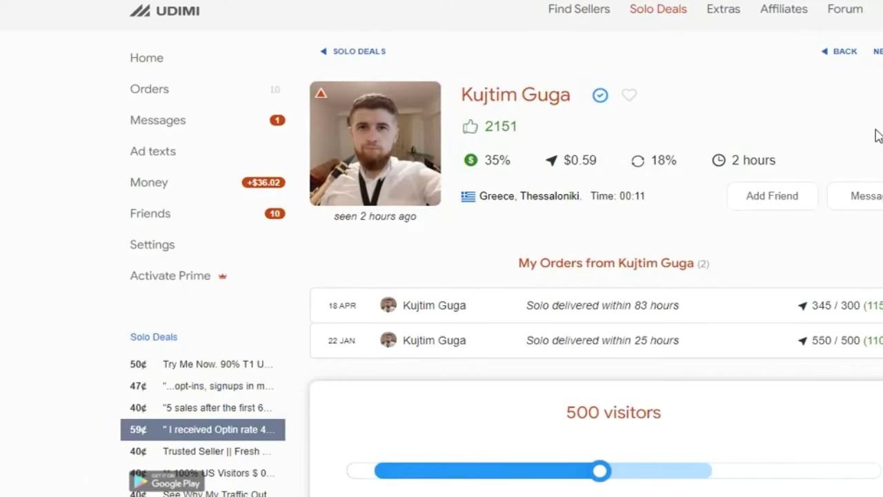
{"action": "mouse_move", "coordinate": [475, 164]}
{"action": "scroll", "coordinate": [596, 283], "scroll_direction": "down", "scroll_amount": 20}
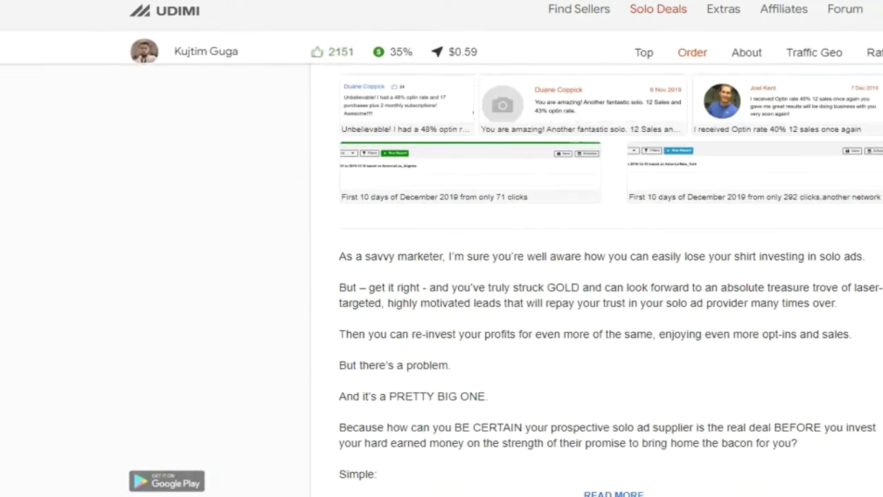
Step: Read through the buyer ratings and reviews on the solo ad seller's profile
{"action": "scroll", "coordinate": [831, 336], "scroll_direction": "down", "scroll_amount": 15}
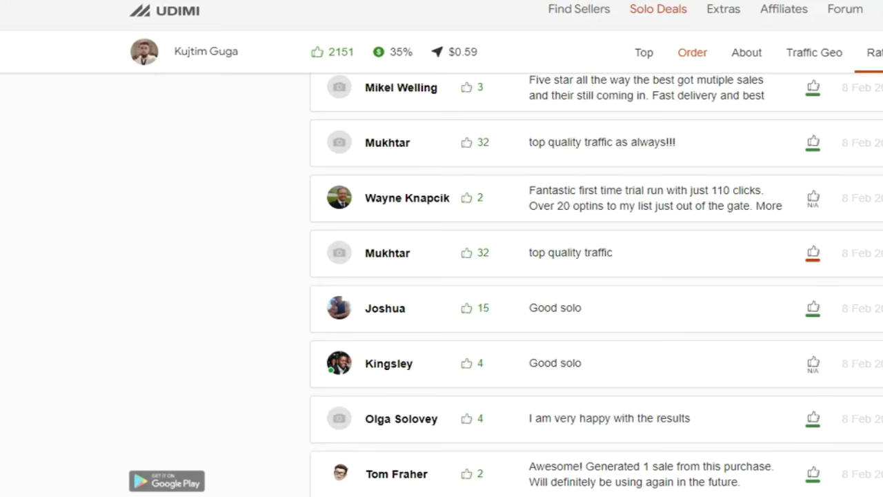
{"action": "scroll", "coordinate": [596, 285], "scroll_direction": "up", "scroll_amount": 3}
{"action": "scroll", "coordinate": [596, 285], "scroll_direction": "down", "scroll_amount": 3}
{"action": "scroll", "coordinate": [596, 288], "scroll_direction": "down", "scroll_amount": 1}
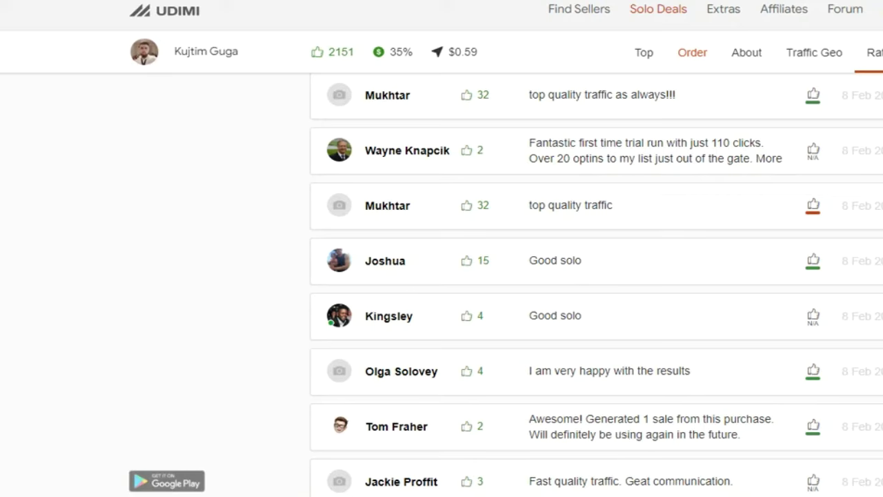
{"action": "scroll", "coordinate": [596, 286], "scroll_direction": "up", "scroll_amount": 7}
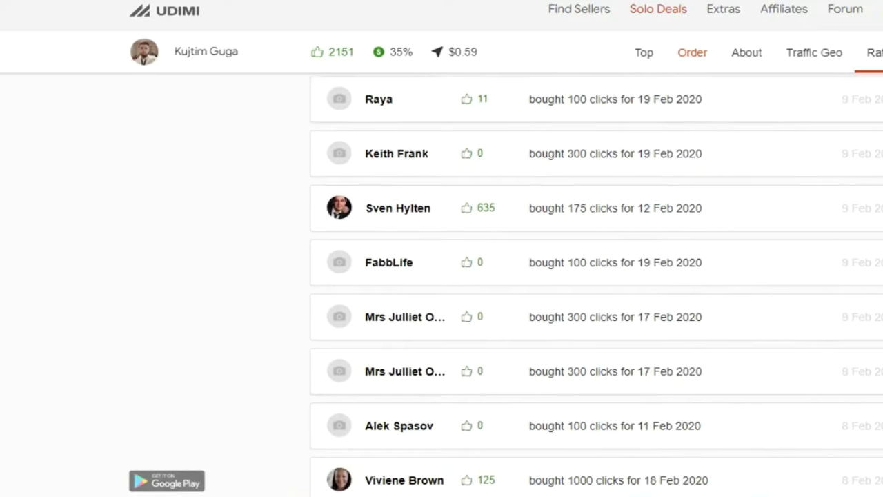
{"action": "scroll", "coordinate": [597, 286], "scroll_direction": "down", "scroll_amount": 5}
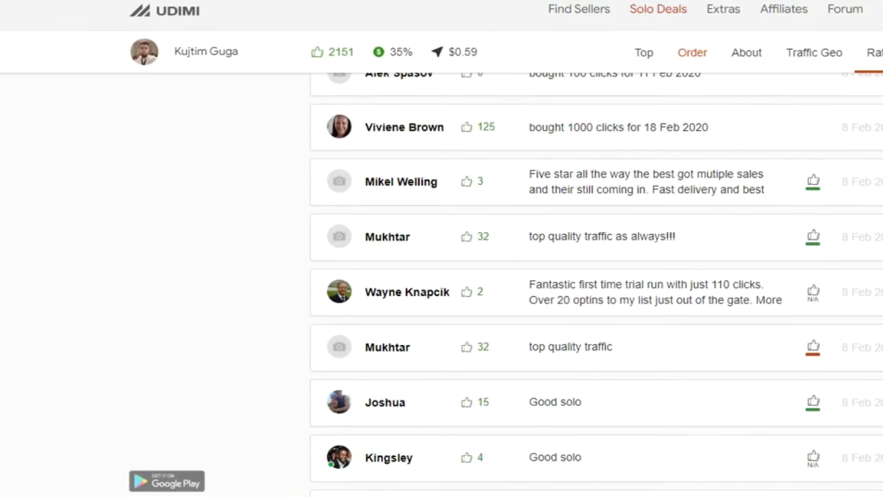
{"action": "scroll", "coordinate": [504, 310], "scroll_direction": "down", "scroll_amount": 5}
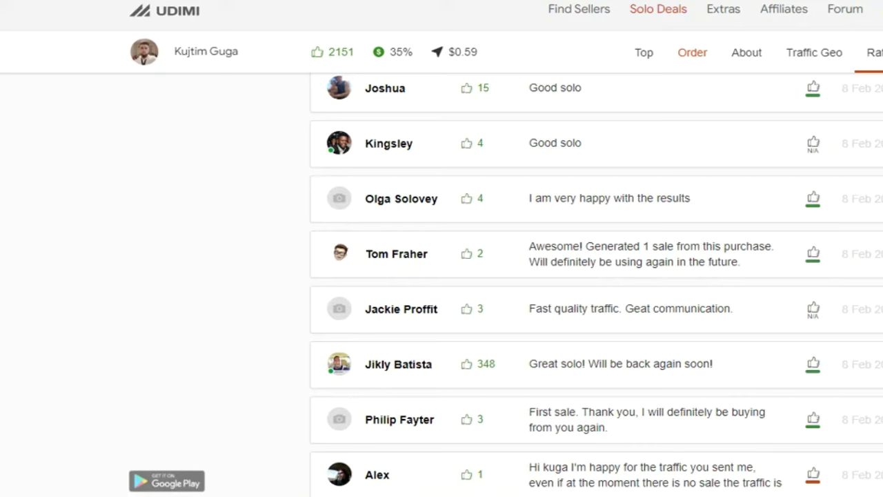
{"action": "scroll", "coordinate": [593, 372], "scroll_direction": "down", "scroll_amount": 2}
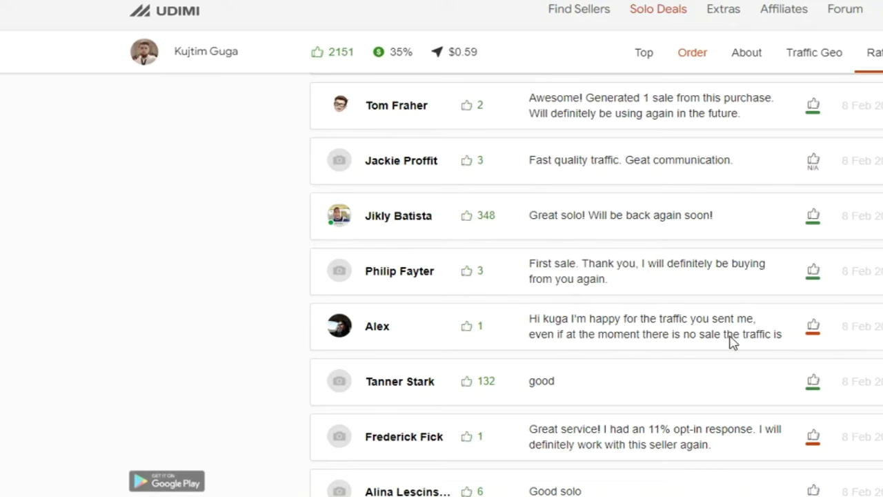
{"action": "scroll", "coordinate": [613, 322], "scroll_direction": "down", "scroll_amount": 2}
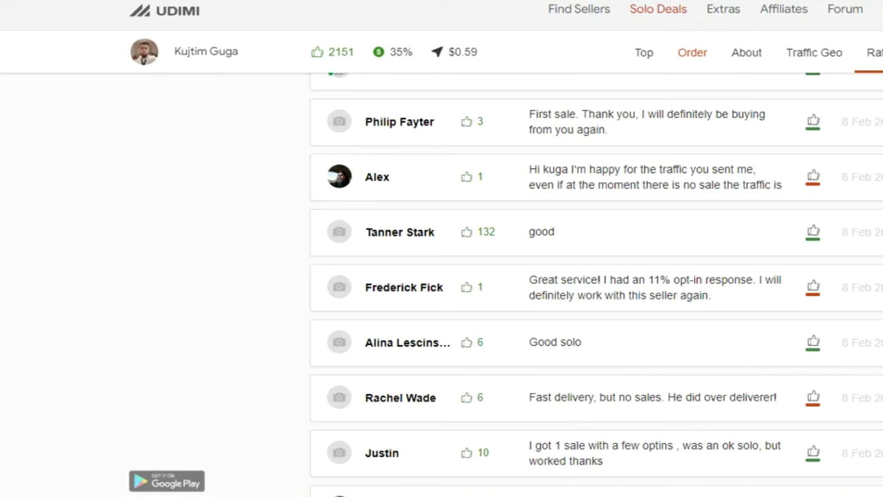
{"action": "scroll", "coordinate": [596, 284], "scroll_direction": "down", "scroll_amount": 7}
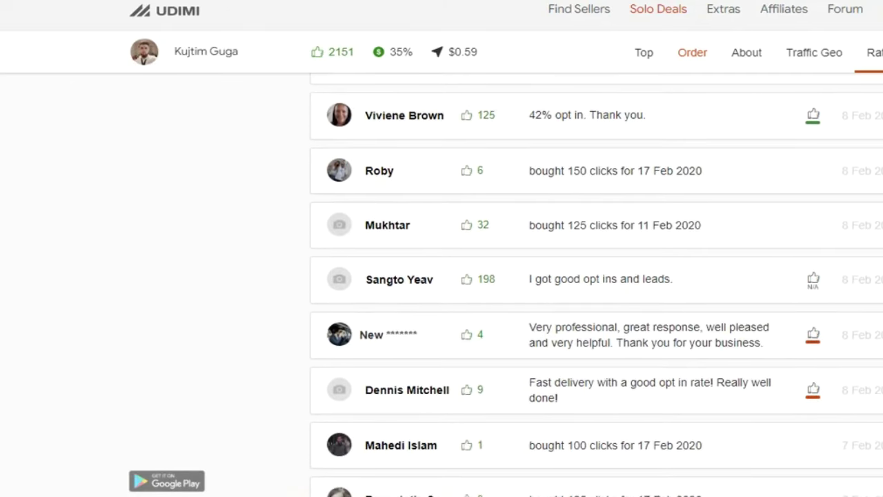
{"action": "scroll", "coordinate": [595, 282], "scroll_direction": "down", "scroll_amount": 5}
{"action": "scroll", "coordinate": [596, 284], "scroll_direction": "down", "scroll_amount": 7}
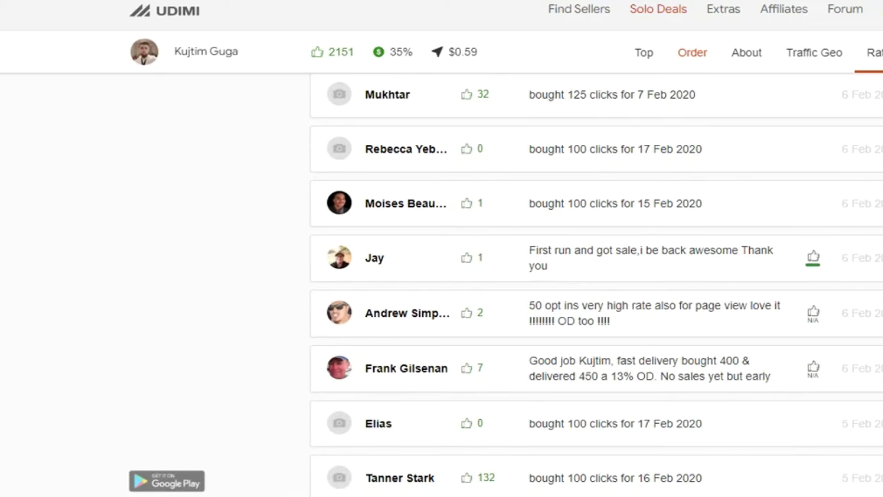
{"action": "scroll", "coordinate": [596, 283], "scroll_direction": "down", "scroll_amount": 4}
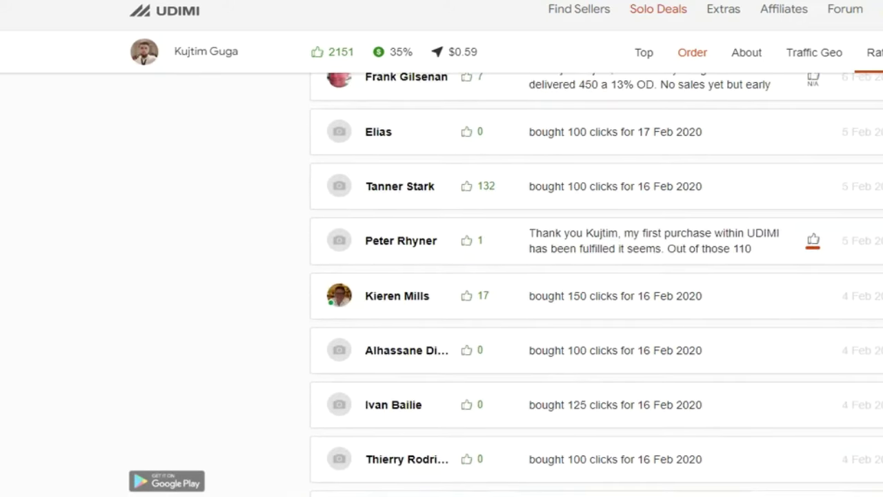
Step: Go back to the seller's profile summary and check what the sales percentage rating means
{"action": "scroll", "coordinate": [596, 281], "scroll_direction": "down", "scroll_amount": 10}
{"action": "scroll", "coordinate": [595, 283], "scroll_direction": "down", "scroll_amount": 8}
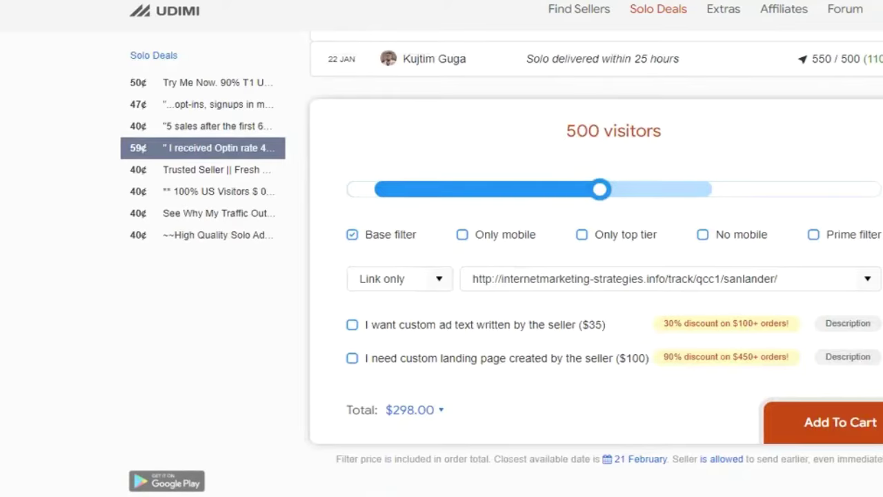
{"action": "scroll", "coordinate": [596, 283], "scroll_direction": "up", "scroll_amount": 4}
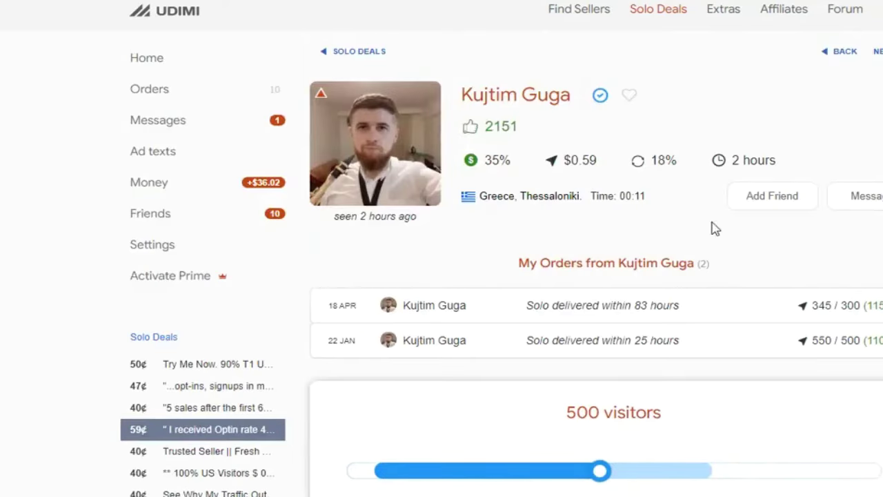
{"action": "mouse_move", "coordinate": [493, 164]}
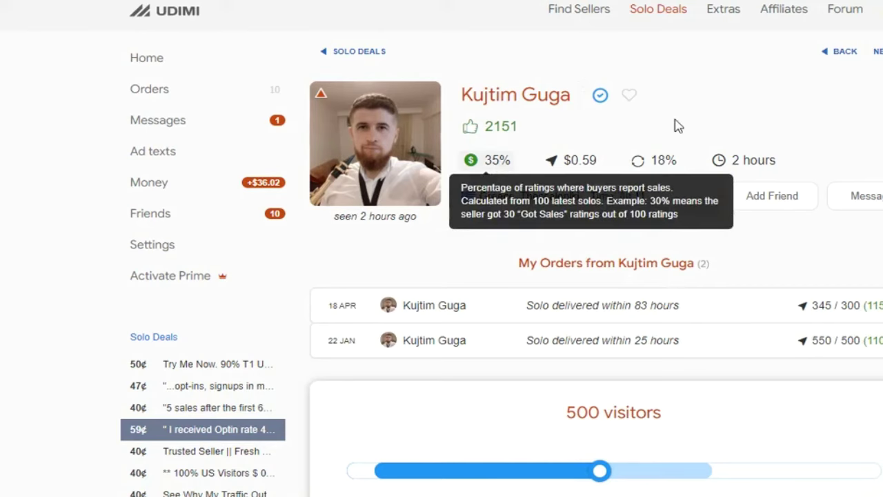
Step: Try solo order sizes of 700 and 300 visitors to compare their prices
{"action": "scroll", "coordinate": [596, 275], "scroll_direction": "down", "scroll_amount": 5}
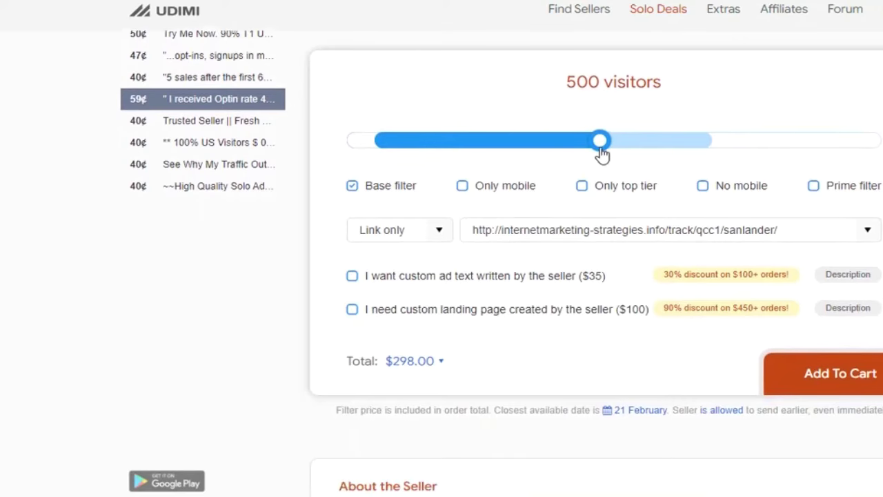
{"action": "left_click_drag", "start_coordinate": [602, 157], "coordinate": [743, 162]}
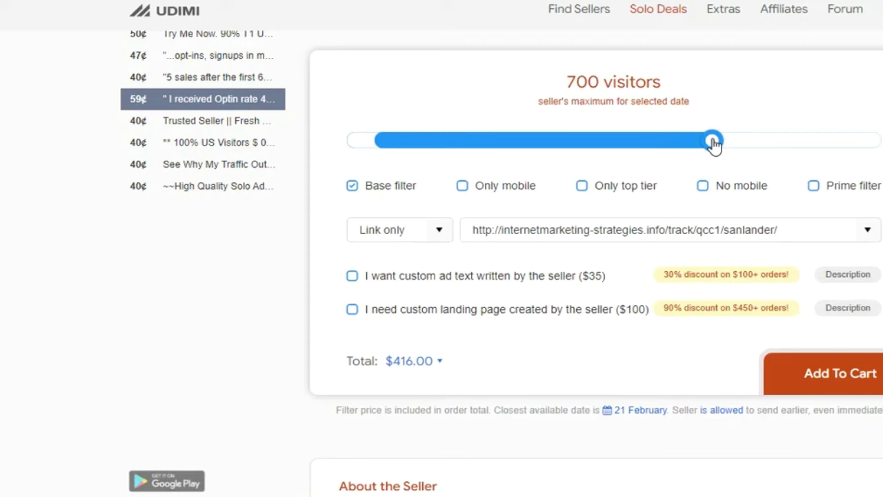
{"action": "left_click_drag", "start_coordinate": [713, 142], "coordinate": [490, 148]}
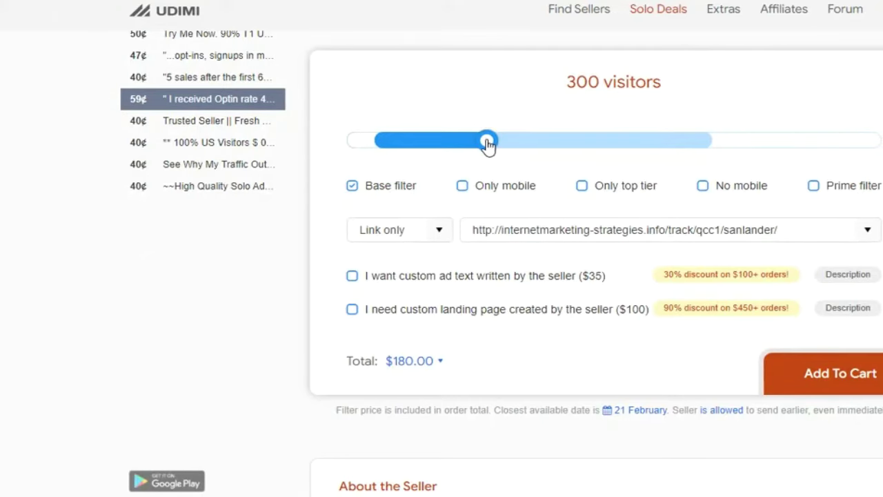
{"action": "mouse_move", "coordinate": [487, 143]}
{"action": "left_mouse_down"}
{"action": "mouse_move", "coordinate": [534, 143]}
{"action": "mouse_move", "coordinate": [489, 147]}
{"action": "left_mouse_up"}
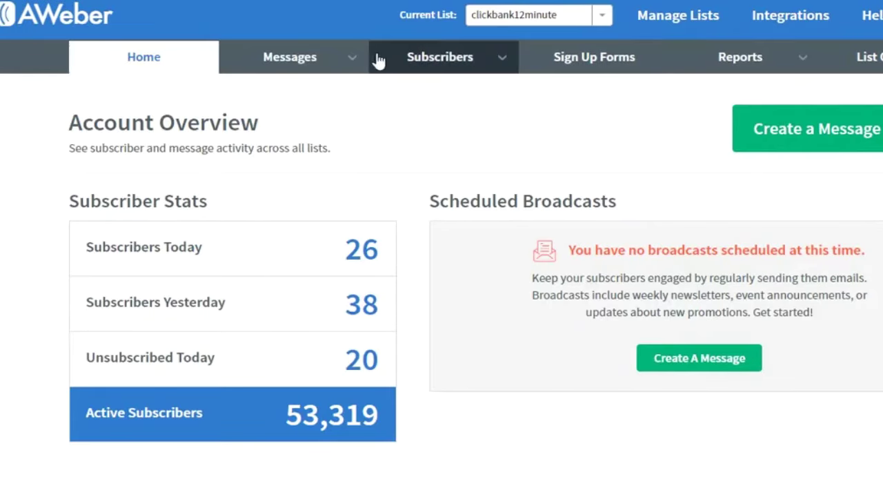
Step: Switch to AWeber and view the message area for the clickbank12minute list
{"action": "mouse_move", "coordinate": [349, 67]}
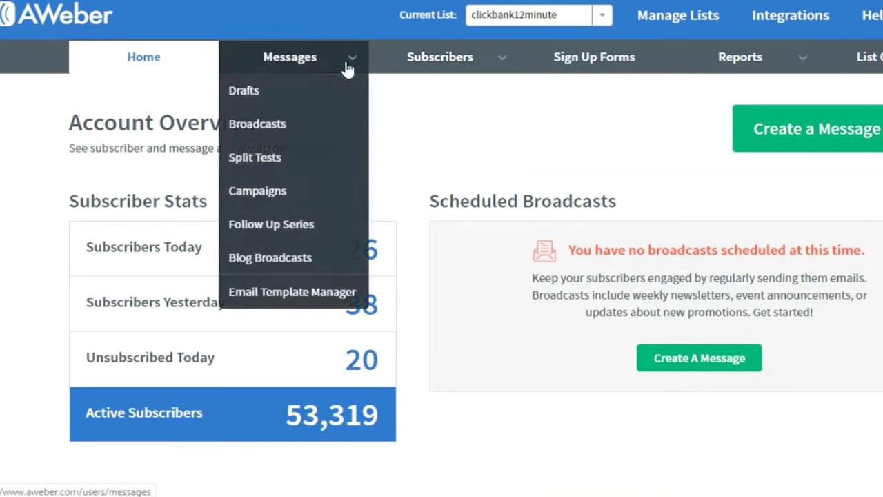
{"action": "key", "text": "Return"}
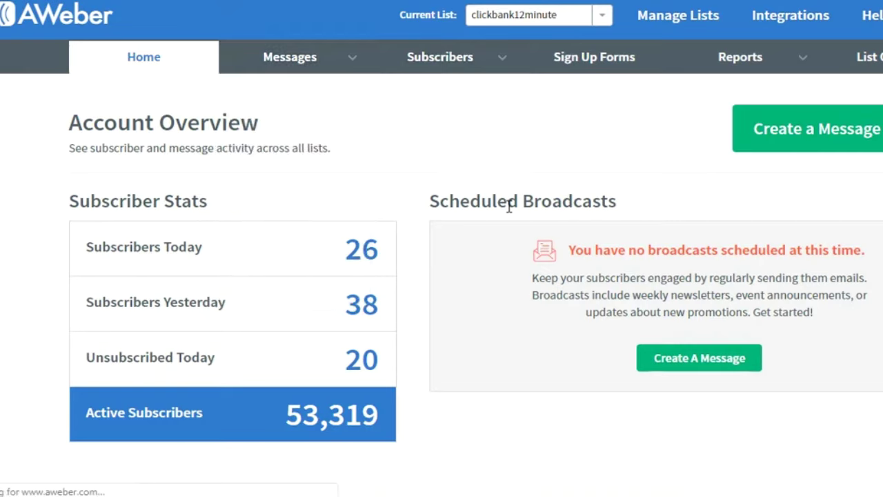
{"action": "scroll", "coordinate": [394, 197], "scroll_direction": "down", "scroll_amount": 5}
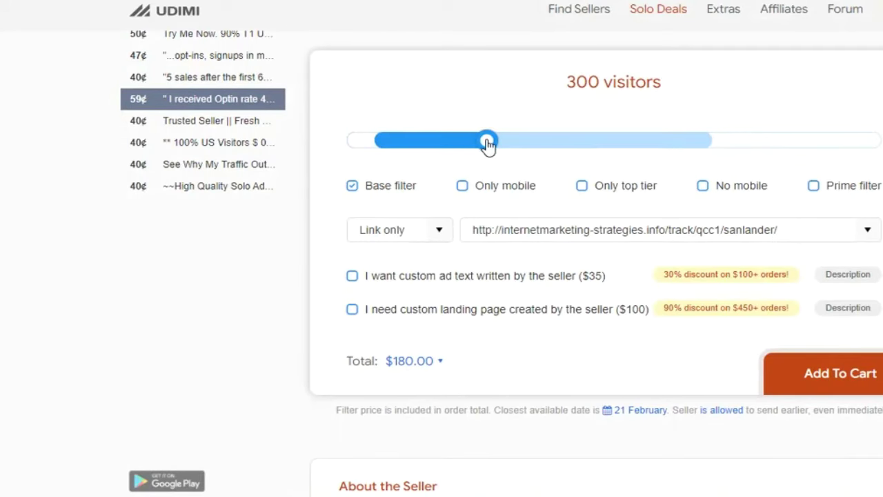
Step: Return to the Udimi order form and try order sizes of 500, 700 and 300 visitors
{"action": "left_click_drag", "start_coordinate": [487, 144], "coordinate": [607, 146]}
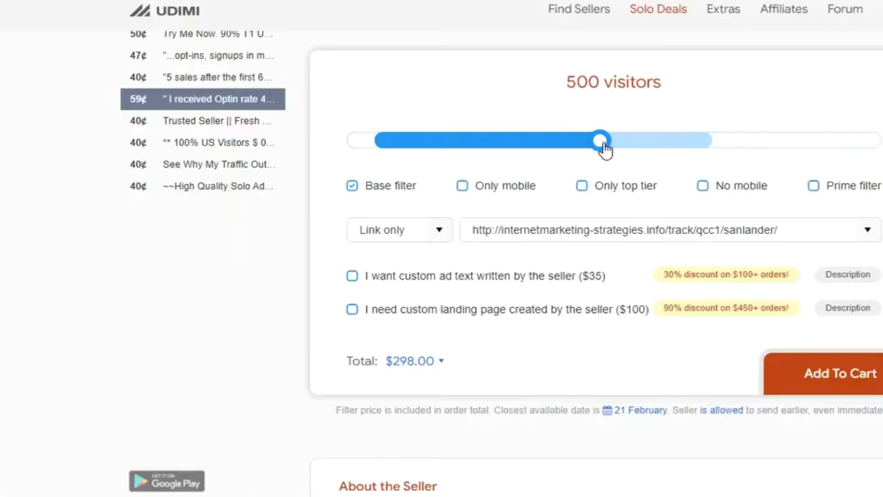
{"action": "left_click_drag", "start_coordinate": [623, 144], "coordinate": [727, 143]}
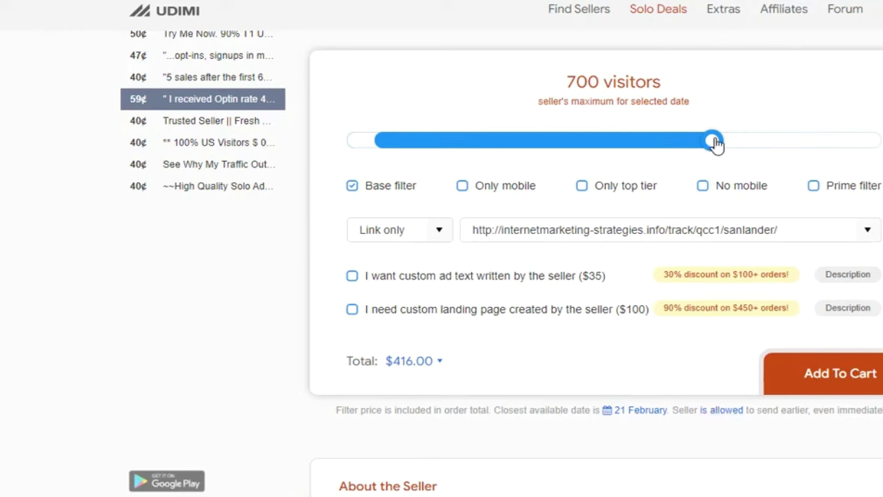
{"action": "left_click_drag", "start_coordinate": [531, 144], "coordinate": [488, 146]}
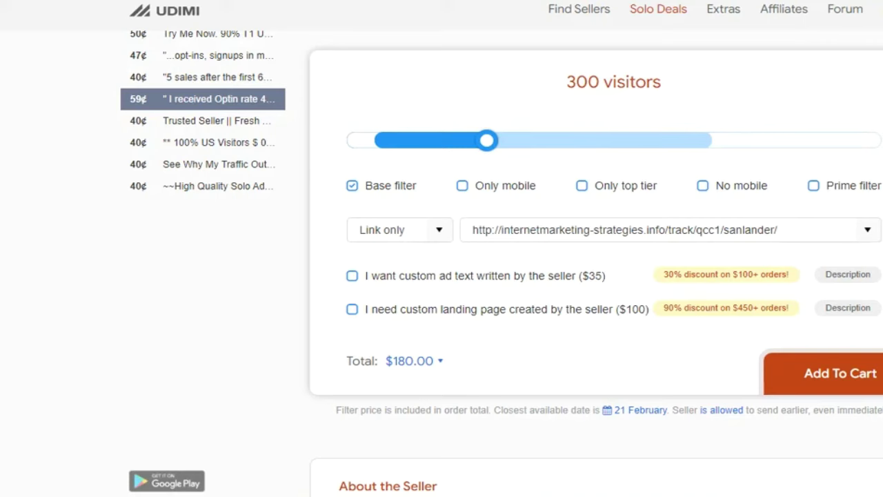
Step: Show the extra actions available for the seller and review the profile statistics alongside the order form
{"action": "scroll", "coordinate": [593, 276], "scroll_direction": "up", "scroll_amount": 5}
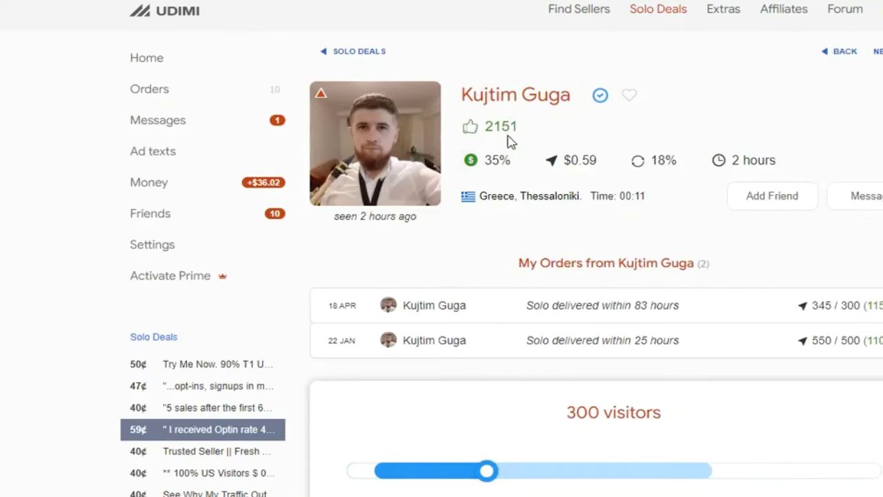
{"action": "left_click", "coordinate": [881, 196]}
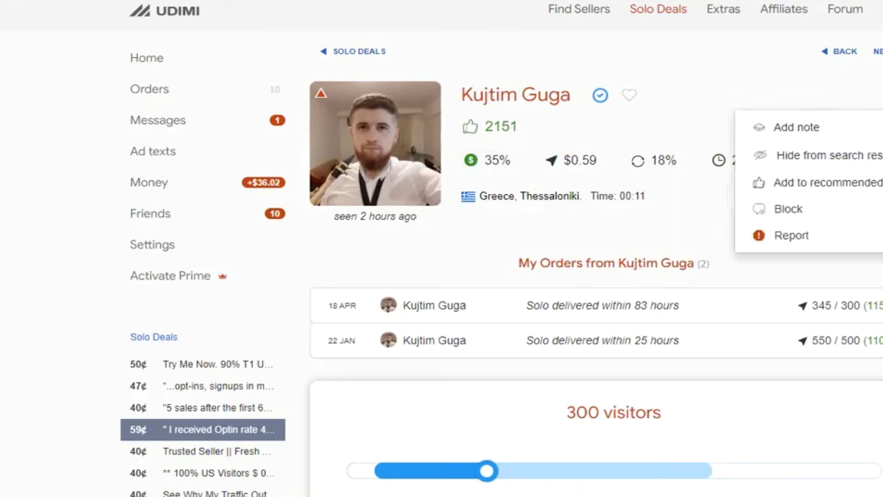
{"action": "scroll", "coordinate": [593, 276], "scroll_direction": "down", "scroll_amount": 5}
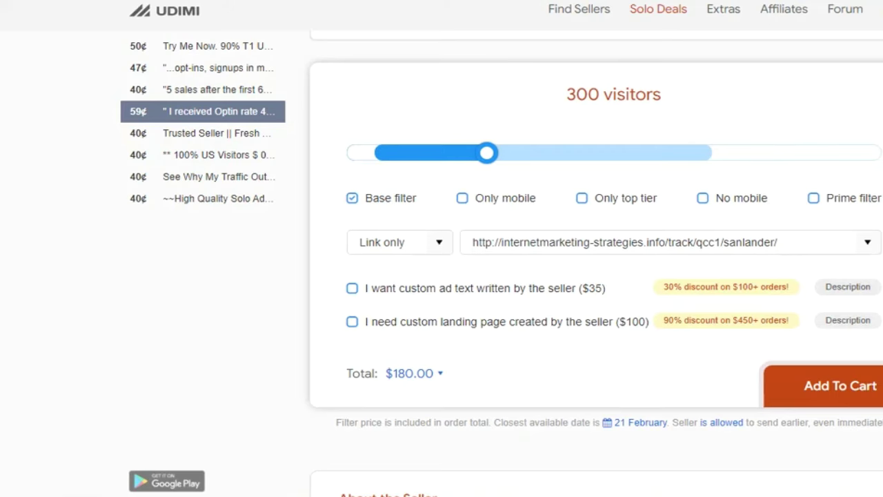
{"action": "scroll", "coordinate": [501, 267], "scroll_direction": "up", "scroll_amount": 5}
{"action": "mouse_move", "coordinate": [490, 171]}
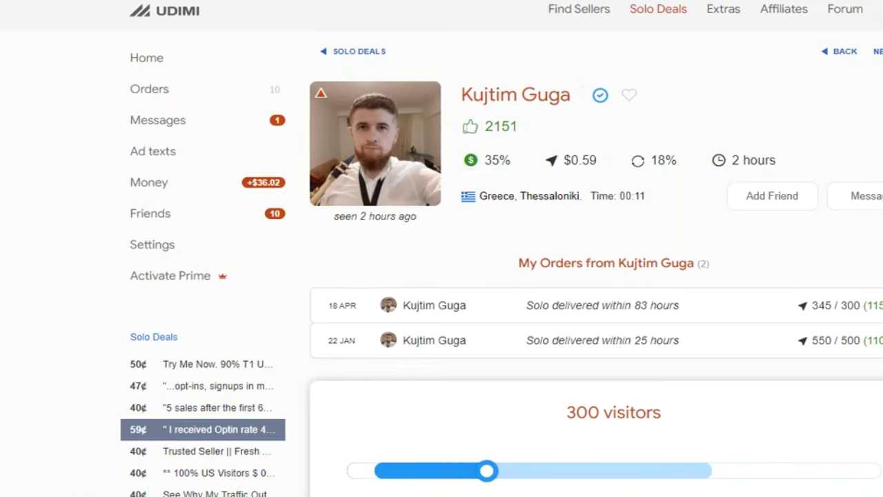
Step: Review the past orders from this seller, check the Promo Swipe 2 email text, and return to the Udimi order form
{"action": "scroll", "coordinate": [497, 276], "scroll_direction": "down", "scroll_amount": 3}
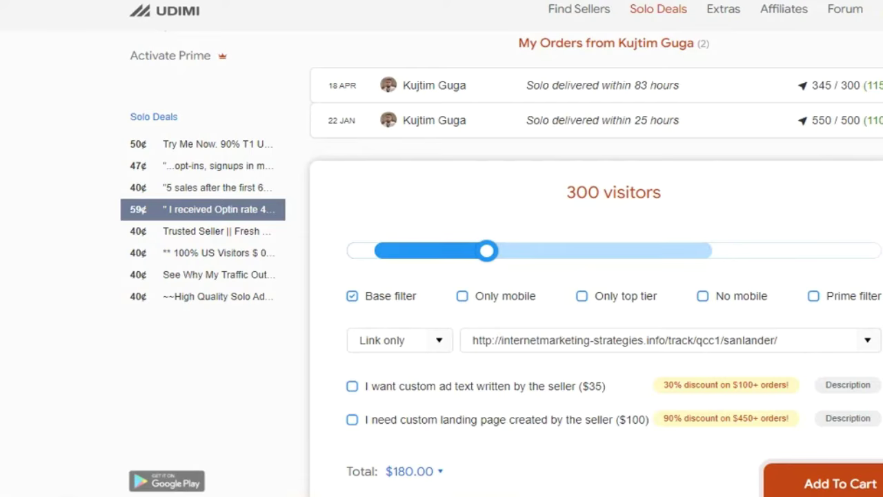
{"action": "scroll", "coordinate": [524, 85], "scroll_direction": "up", "scroll_amount": 3}
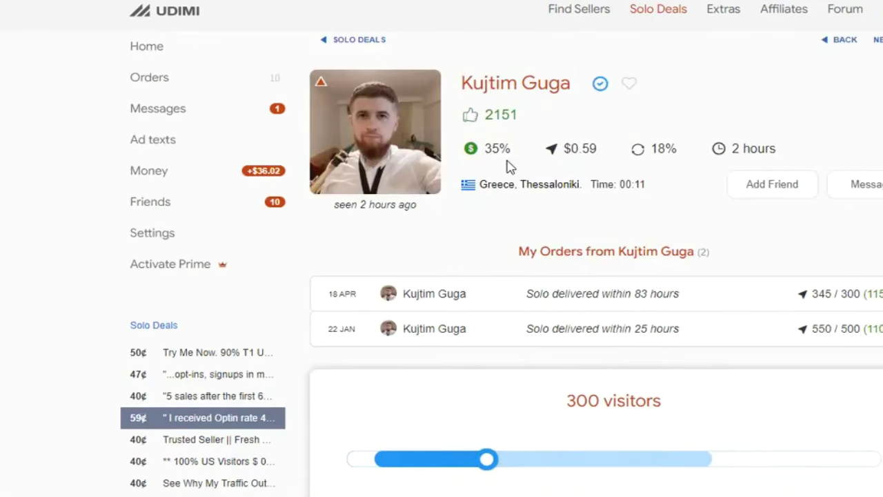
{"action": "scroll", "coordinate": [479, 219], "scroll_direction": "down", "scroll_amount": 4}
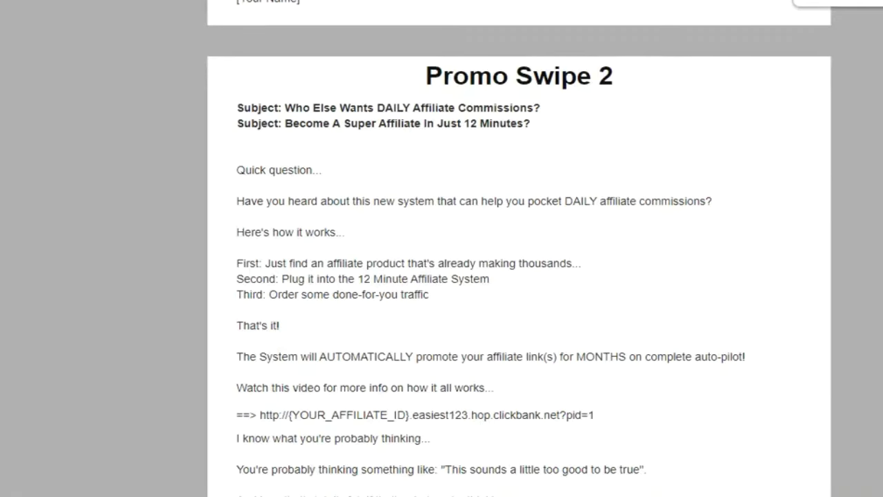
{"action": "left_click", "coordinate": [678, 7]}
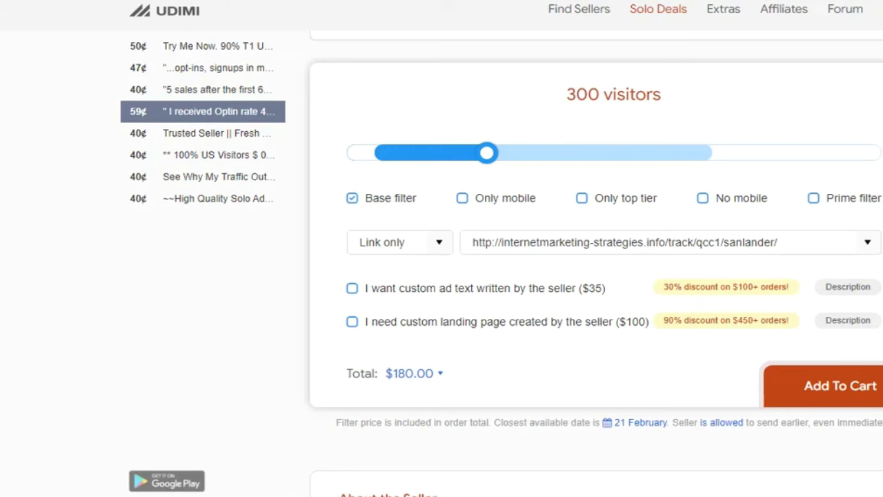
Step: Look over the seller's profile again and set the solo order to 675 visitors
{"action": "scroll", "coordinate": [493, 281], "scroll_direction": "up", "scroll_amount": 2}
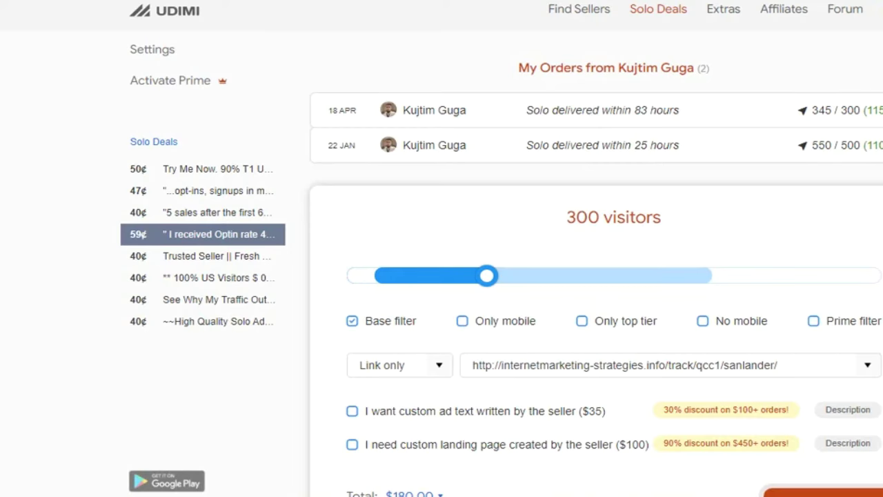
{"action": "scroll", "coordinate": [449, 144], "scroll_direction": "up", "scroll_amount": 3}
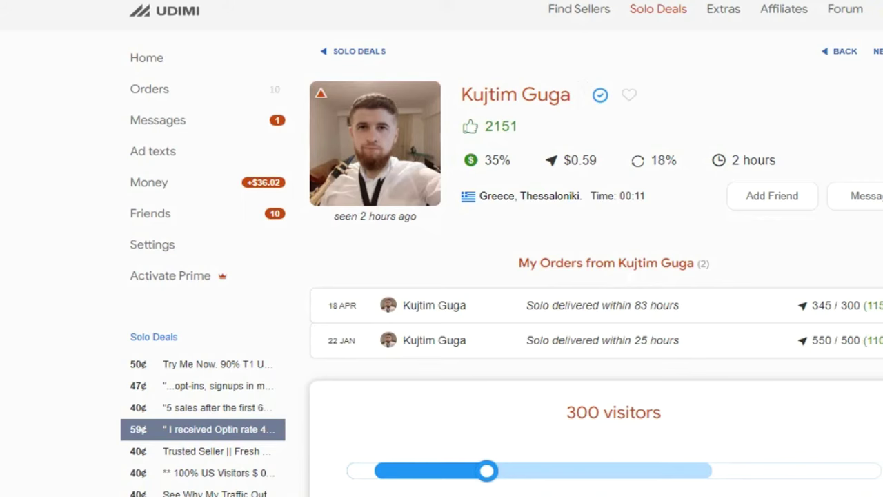
{"action": "scroll", "coordinate": [558, 207], "scroll_direction": "down", "scroll_amount": 2}
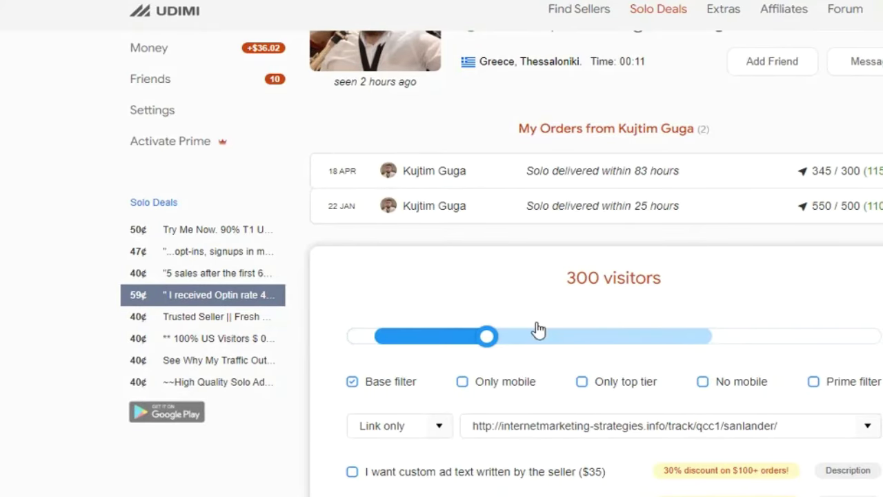
{"action": "scroll", "coordinate": [539, 329], "scroll_direction": "down", "scroll_amount": 3}
{"action": "left_click_drag", "start_coordinate": [487, 140], "coordinate": [698, 141]}
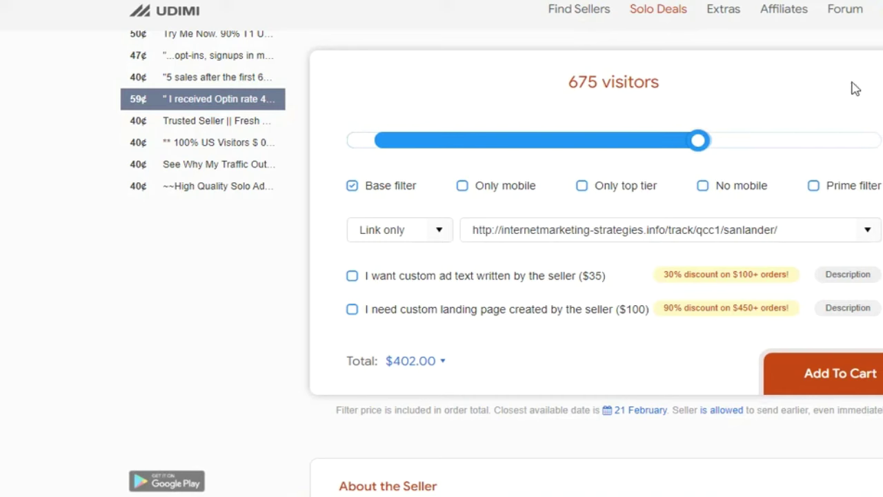
Step: Set the solo order to 475 visitors and enable the Prime filter and the Only top tier filter
{"action": "left_click_drag", "start_coordinate": [701, 140], "coordinate": [585, 140]}
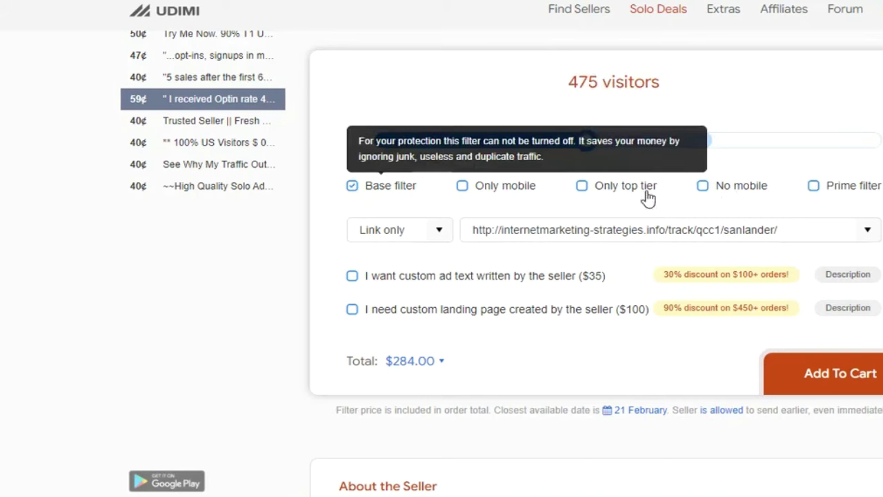
{"action": "left_click", "coordinate": [827, 192]}
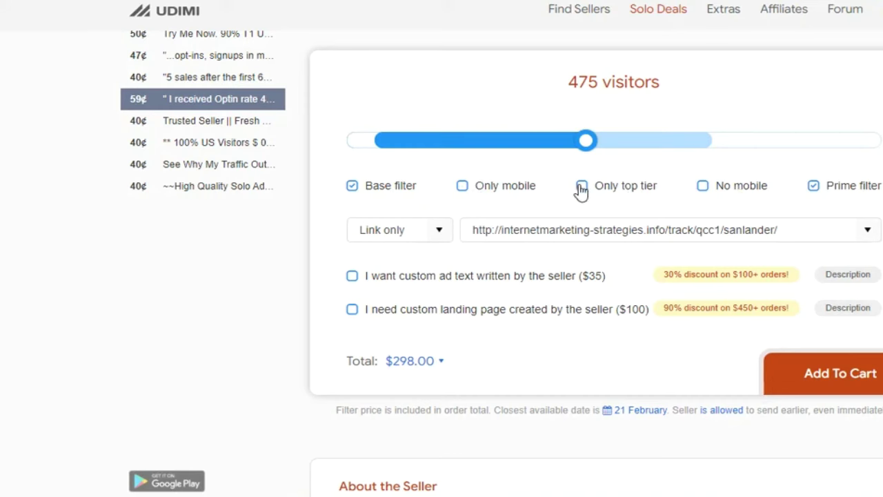
{"action": "mouse_move", "coordinate": [583, 193]}
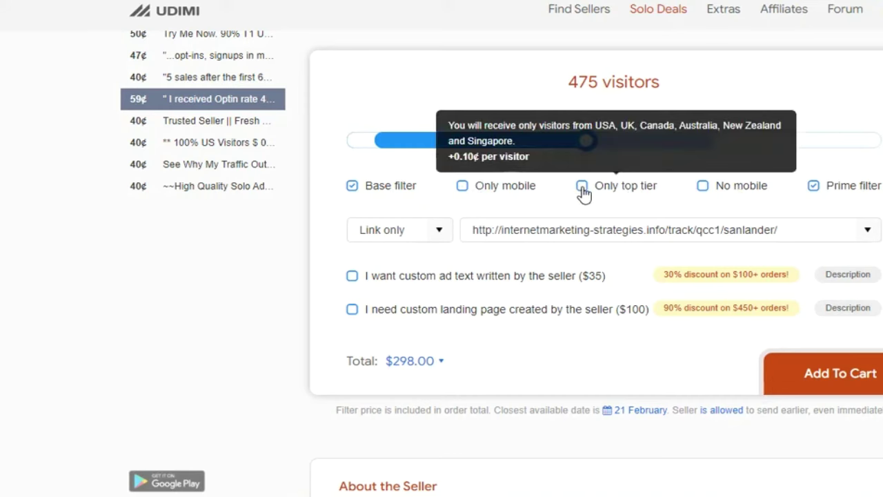
{"action": "left_click", "coordinate": [583, 194]}
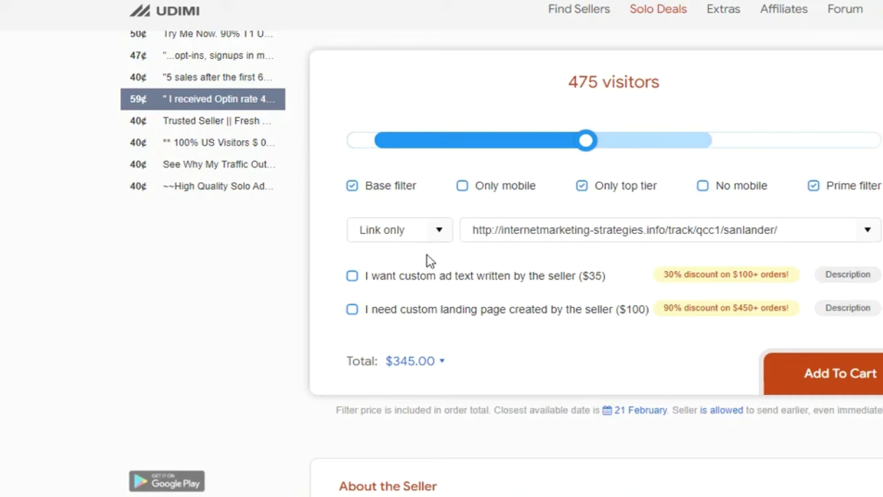
Step: Switch the order to the Ad text format to view its editor, and return it to Link only
{"action": "left_click", "coordinate": [441, 233]}
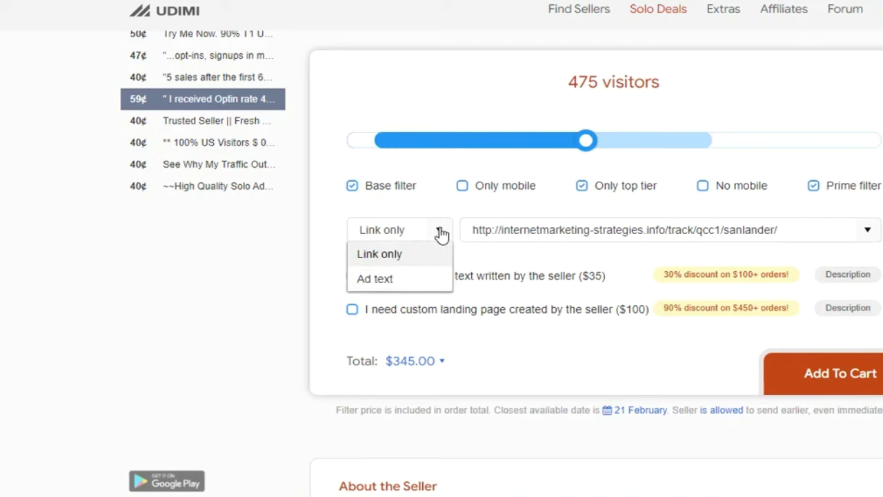
{"action": "left_click", "coordinate": [386, 277]}
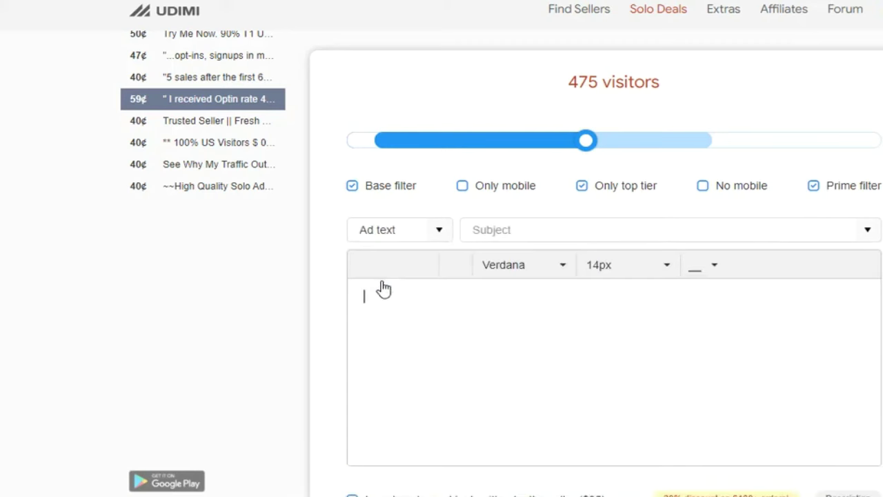
{"action": "left_click", "coordinate": [438, 233]}
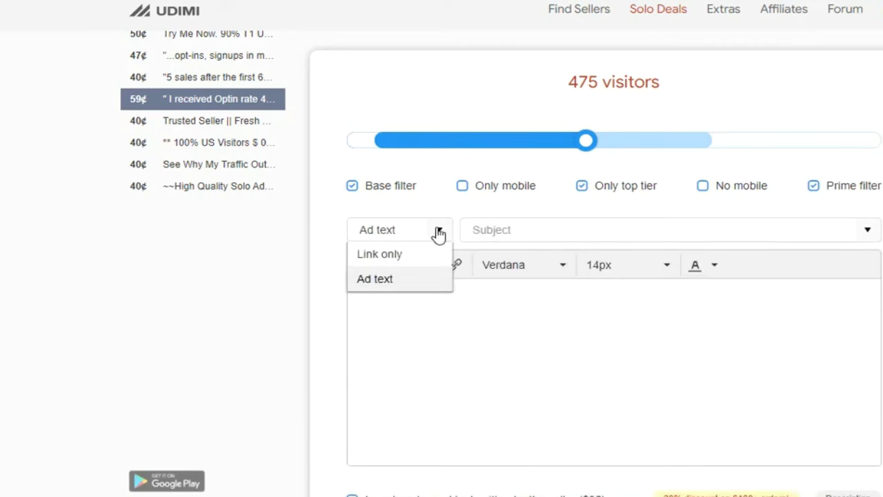
{"action": "left_click", "coordinate": [546, 327]}
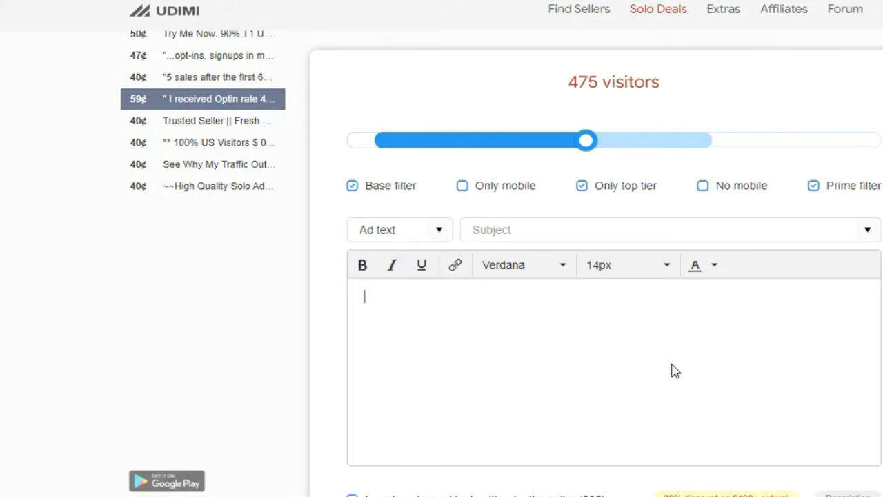
{"action": "left_click", "coordinate": [436, 238]}
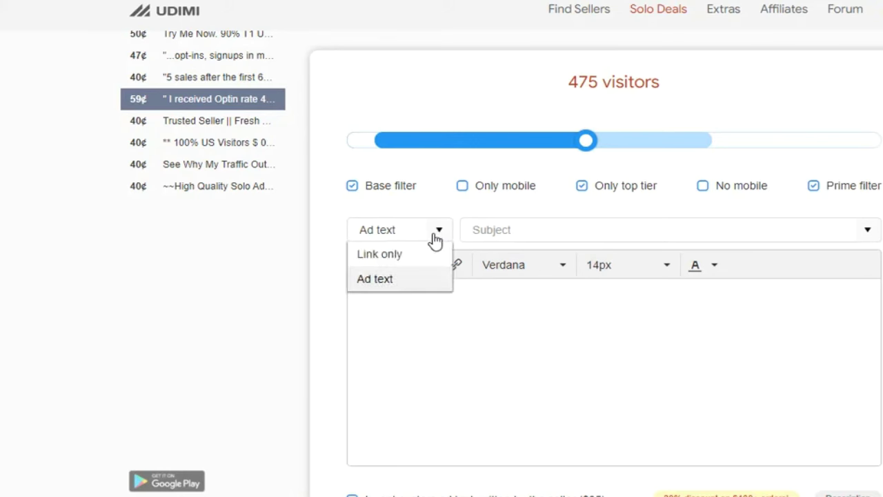
{"action": "left_click", "coordinate": [390, 259]}
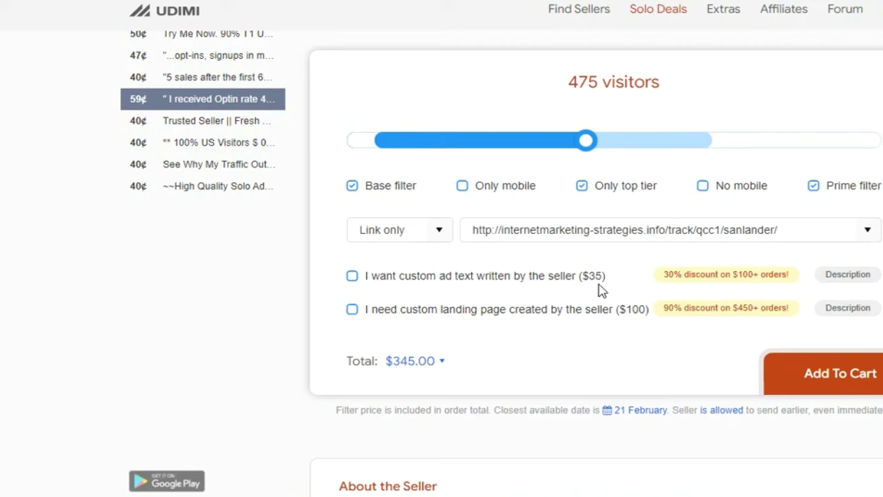
Step: Toggle the seller-written custom ad text option, check the Ad text subject and body fields, and restore Link only
{"action": "left_click", "coordinate": [352, 277]}
{"action": "left_click", "coordinate": [353, 277]}
{"action": "left_click", "coordinate": [438, 233]}
{"action": "left_click", "coordinate": [394, 283]}
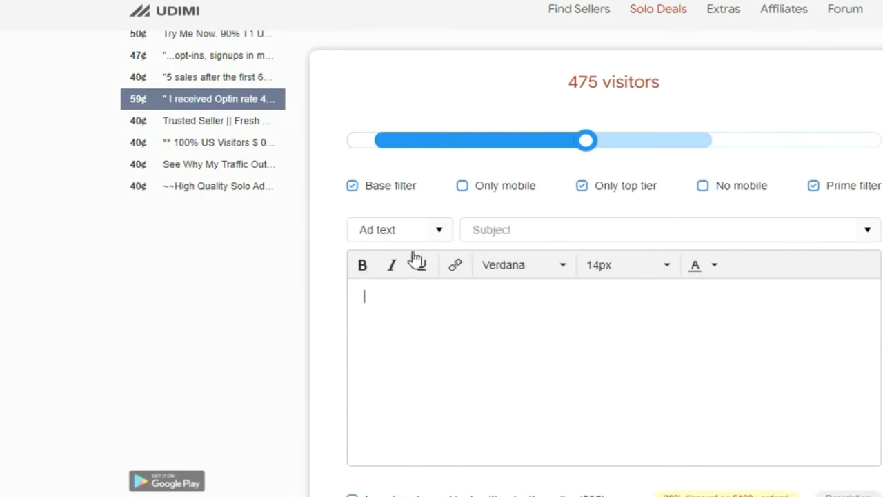
{"action": "left_click", "coordinate": [558, 230]}
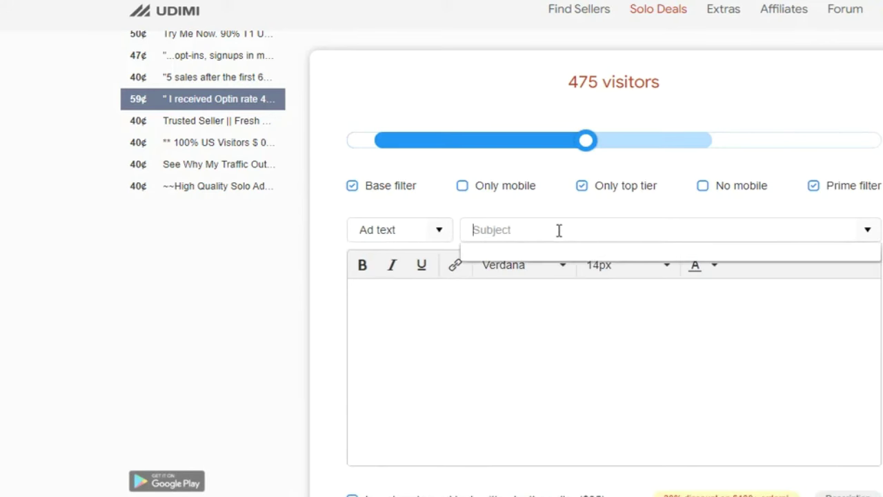
{"action": "left_click", "coordinate": [571, 367]}
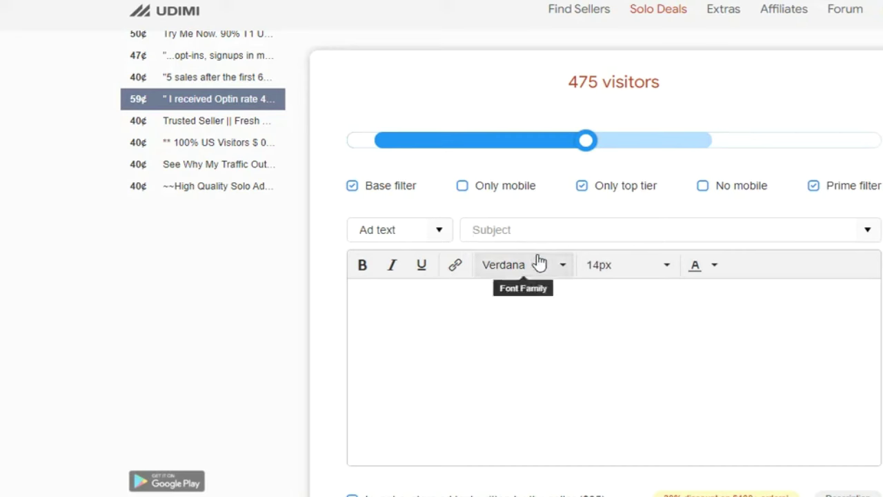
{"action": "left_click", "coordinate": [437, 235]}
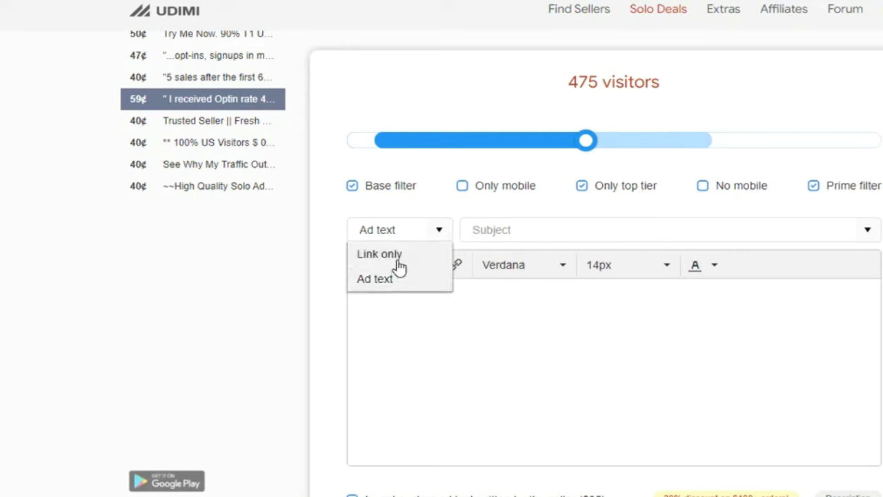
{"action": "left_click", "coordinate": [398, 260]}
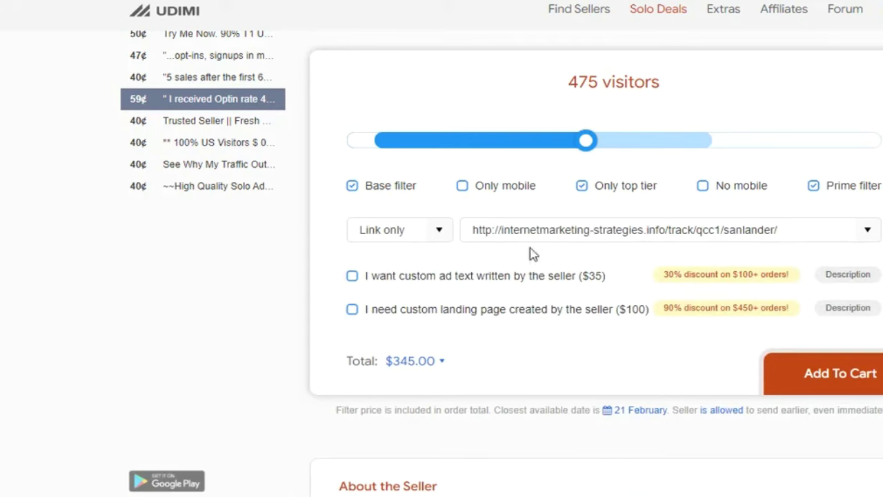
Step: Highlight the $35 custom ad text option, reduce the order to 325 visitors and select the link entered in the order form
{"action": "left_click_drag", "start_coordinate": [614, 282], "coordinate": [367, 280]}
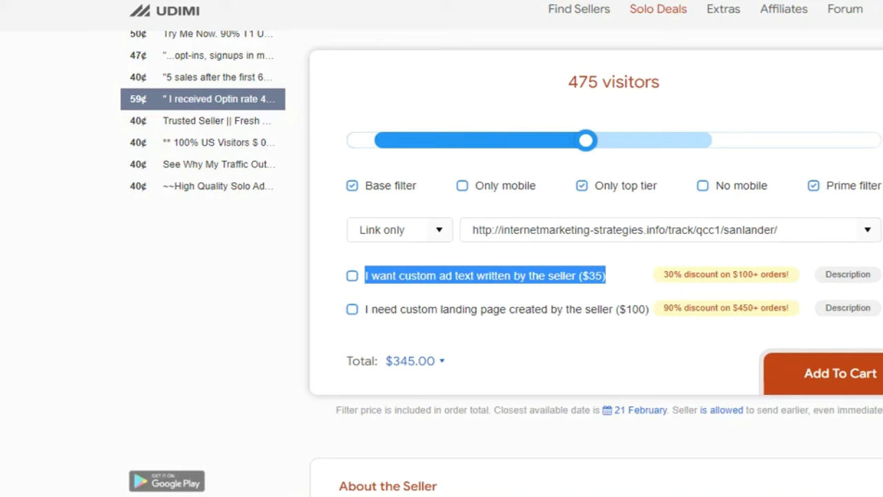
{"action": "left_click", "coordinate": [797, 207]}
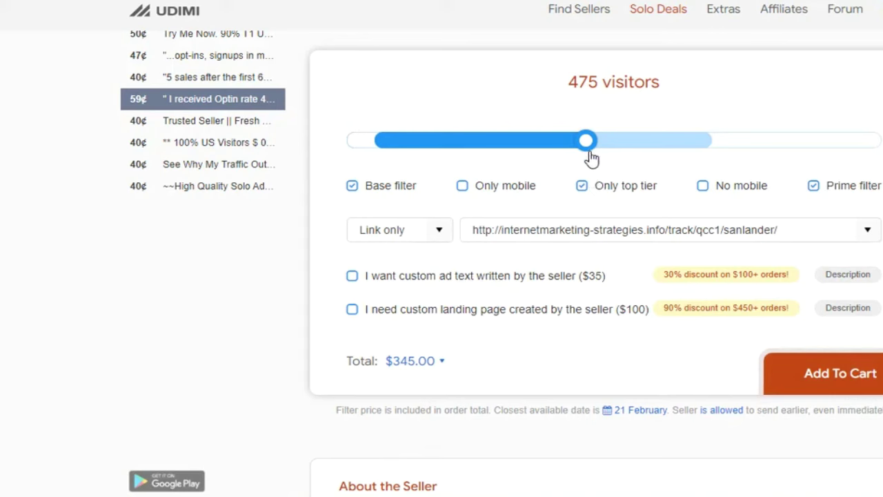
{"action": "left_click_drag", "start_coordinate": [590, 152], "coordinate": [496, 152]}
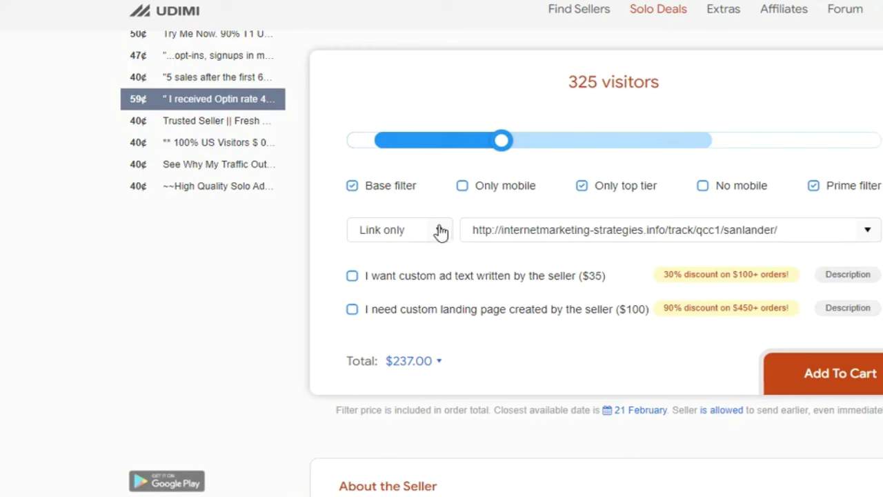
{"action": "left_click_drag", "start_coordinate": [471, 230], "coordinate": [785, 232]}
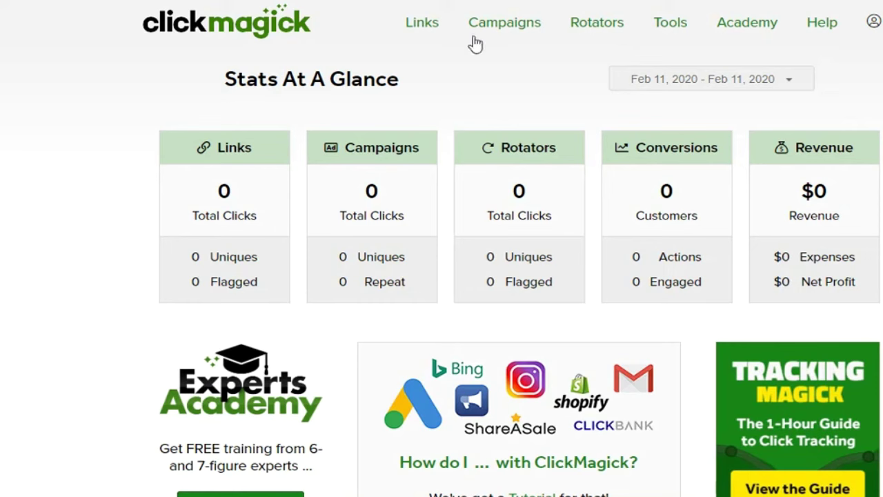
Step: In ClickMagick, start a new tracking link named "12 Minute affiliate lander" with the slug 12minuteaffiliate
{"action": "left_click", "coordinate": [421, 21]}
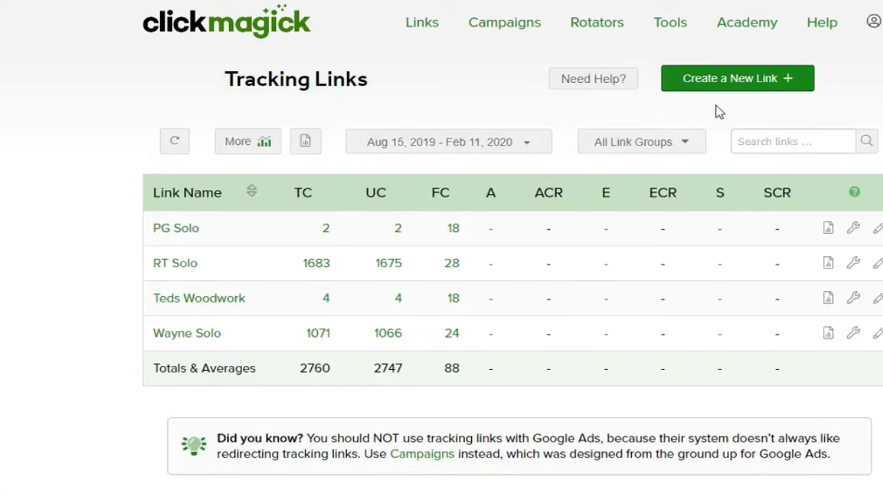
{"action": "left_click", "coordinate": [751, 83]}
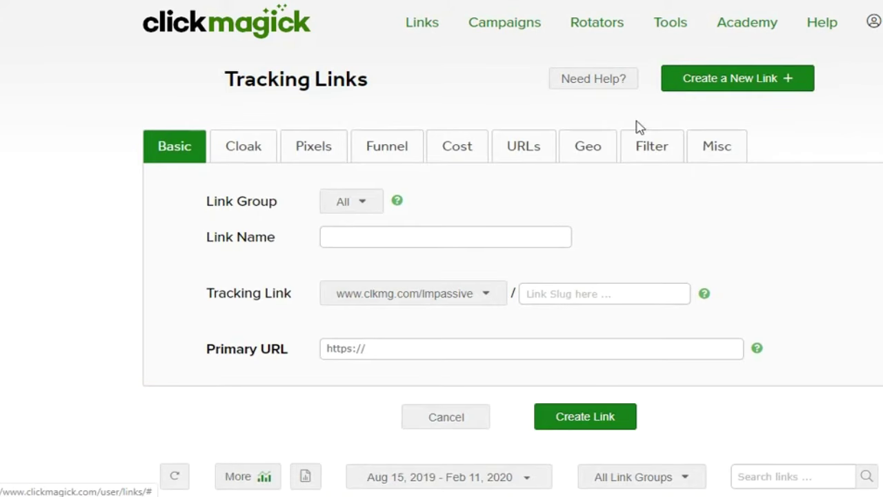
{"action": "left_click", "coordinate": [427, 234]}
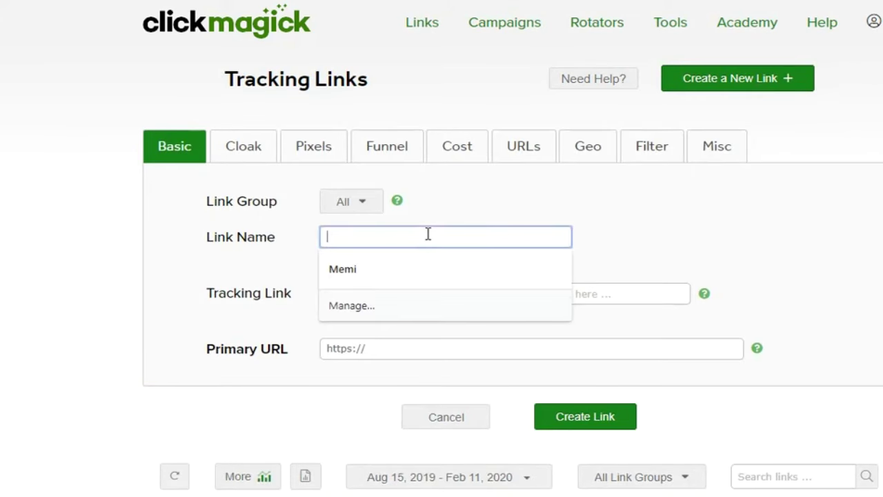
{"action": "type", "text": "12 Mi"}
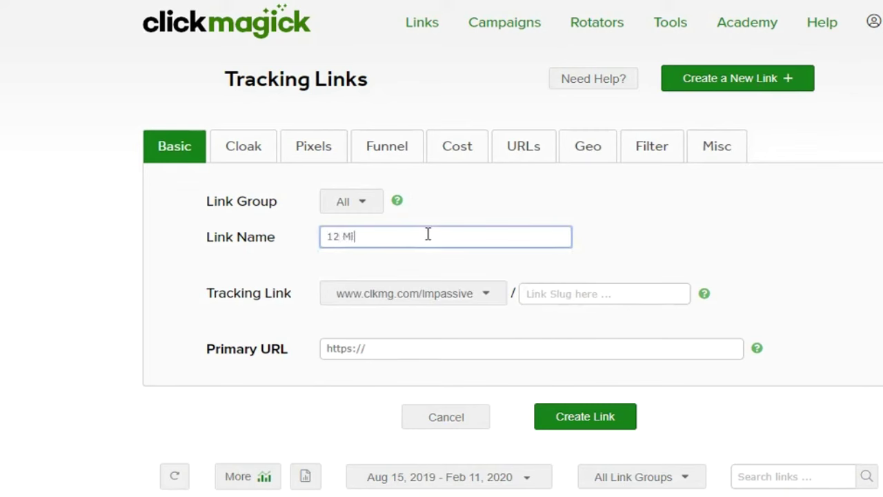
{"action": "type", "text": "nute affiliate lander"}
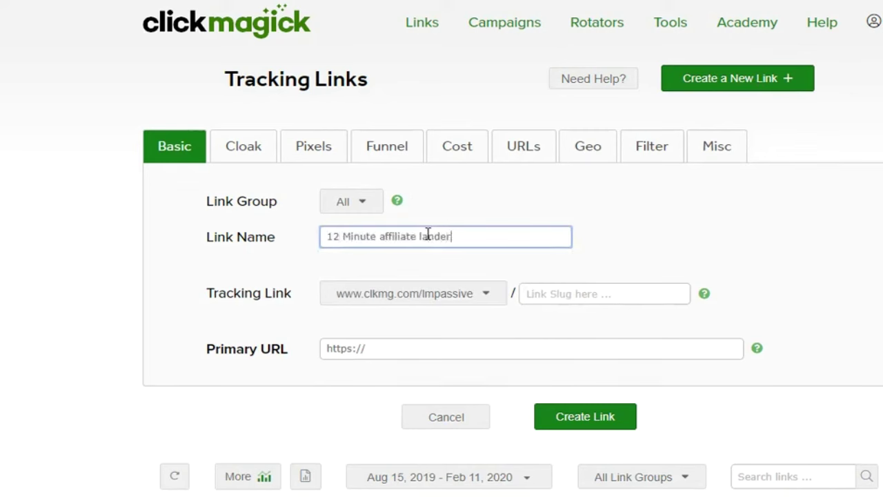
{"action": "left_click", "coordinate": [582, 297]}
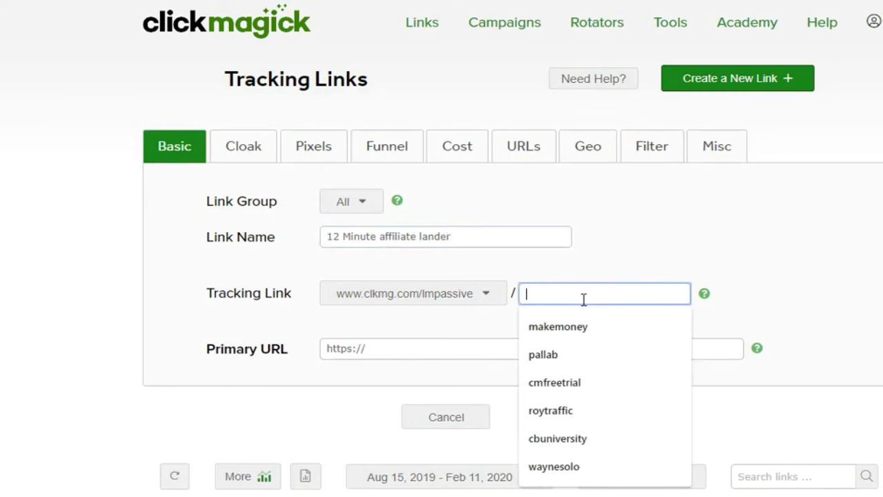
{"action": "type", "text": "12minute"}
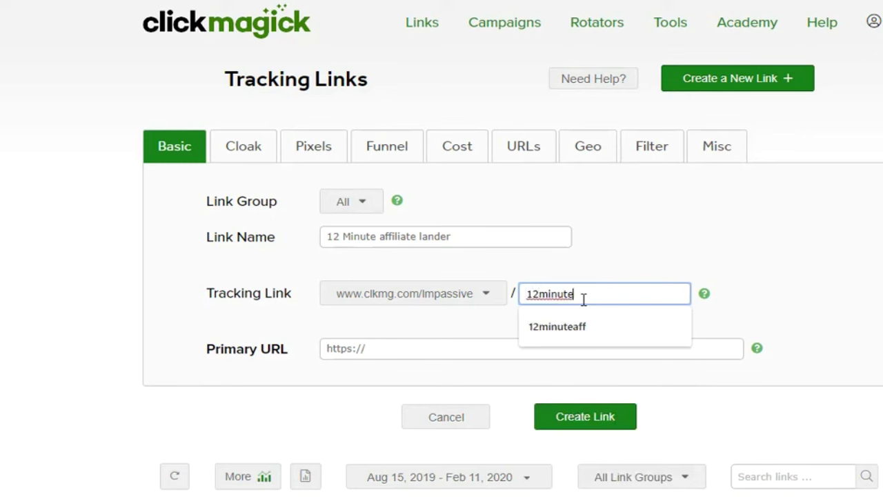
{"action": "type", "text": "affiliate"}
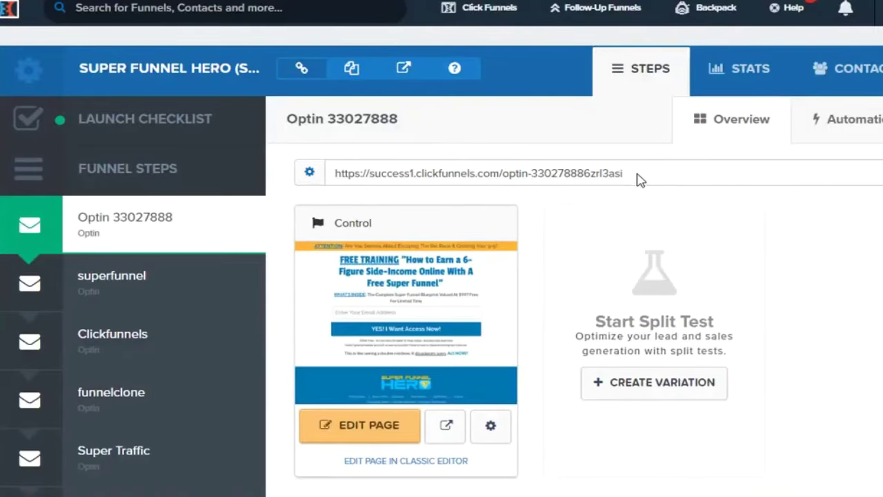
Step: Copy the opt-in page URL from the ClickFunnels funnel, enter it as the tracking link's primary URL and create the link
{"action": "left_click_drag", "start_coordinate": [626, 175], "coordinate": [336, 174]}
{"action": "key", "text": "ctrl+c"}
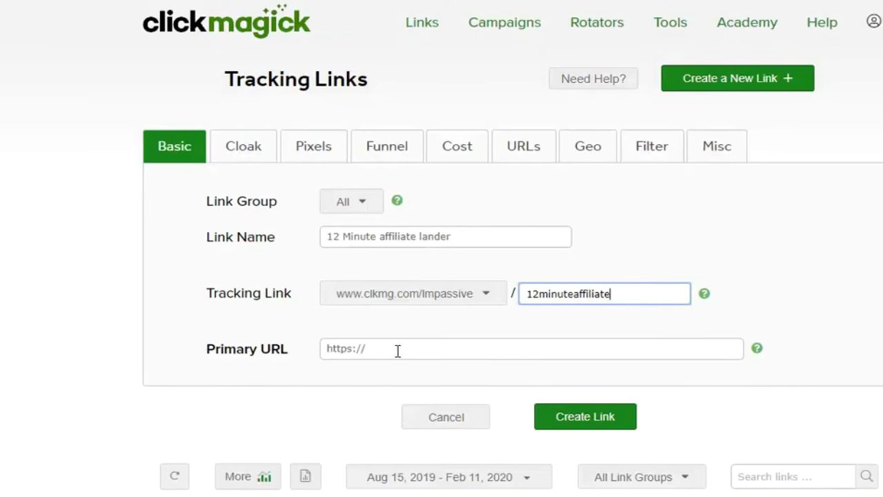
{"action": "left_click", "coordinate": [396, 352]}
{"action": "key", "text": "ctrl+a"}
{"action": "key", "text": "BackSpace"}
{"action": "key", "text": "ctrl+v"}
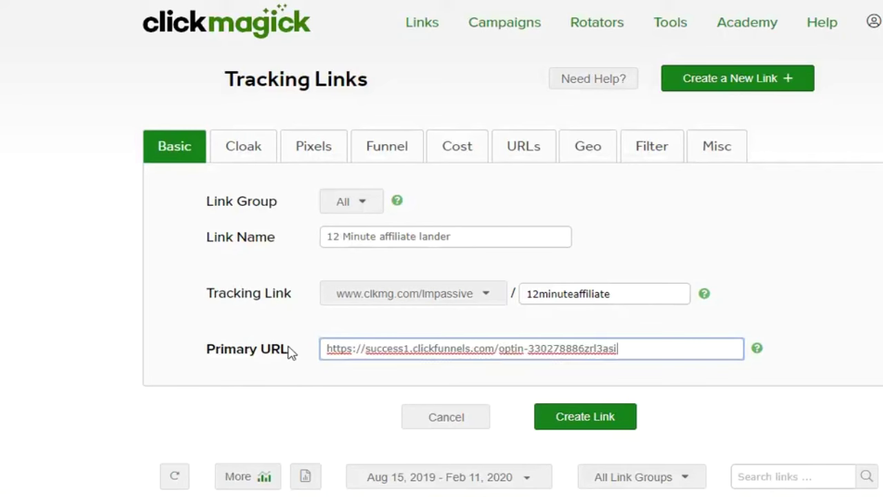
{"action": "left_click", "coordinate": [606, 418]}
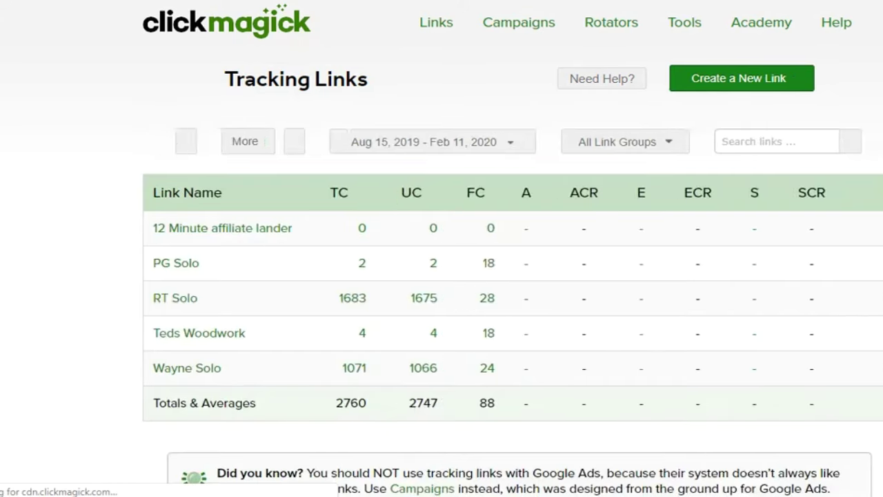
Step: Open the 12 Minute affiliate lander details, select its tracking URL, and select the existing link in the Udimi order form
{"action": "left_click", "coordinate": [200, 234]}
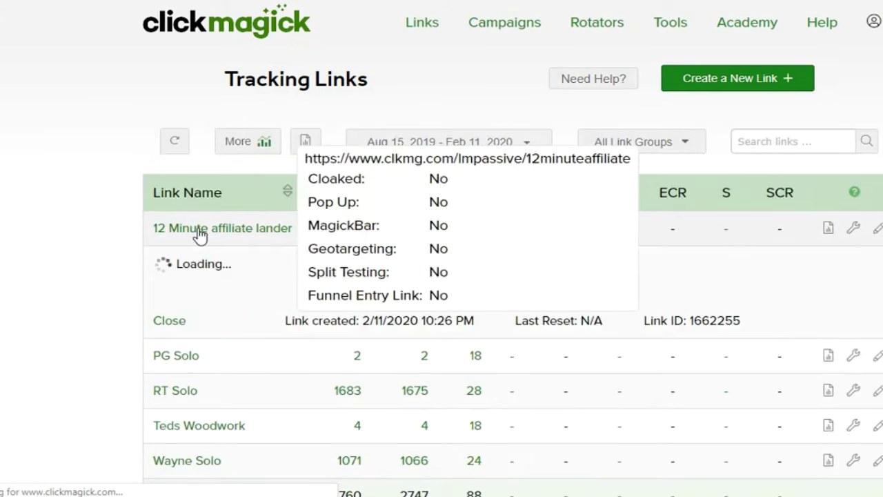
{"action": "left_click_drag", "start_coordinate": [707, 351], "coordinate": [338, 356]}
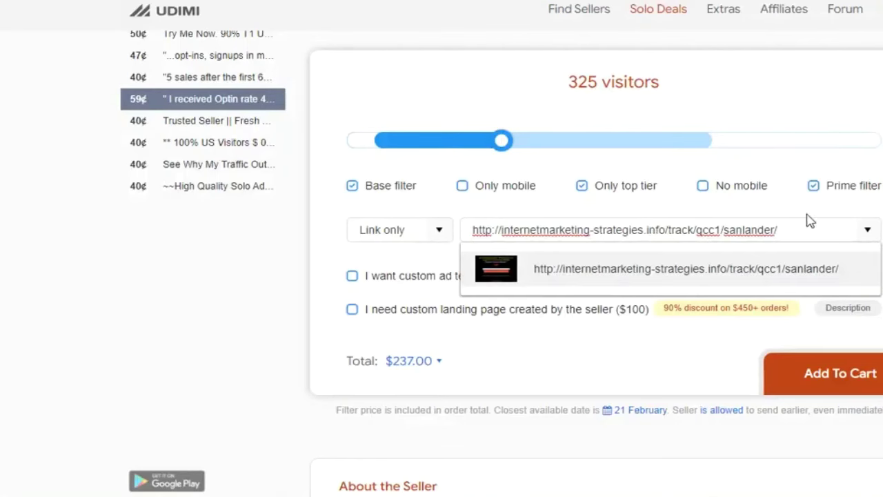
{"action": "left_click_drag", "start_coordinate": [802, 227], "coordinate": [436, 229]}
{"action": "key", "text": "ctrl+c"}
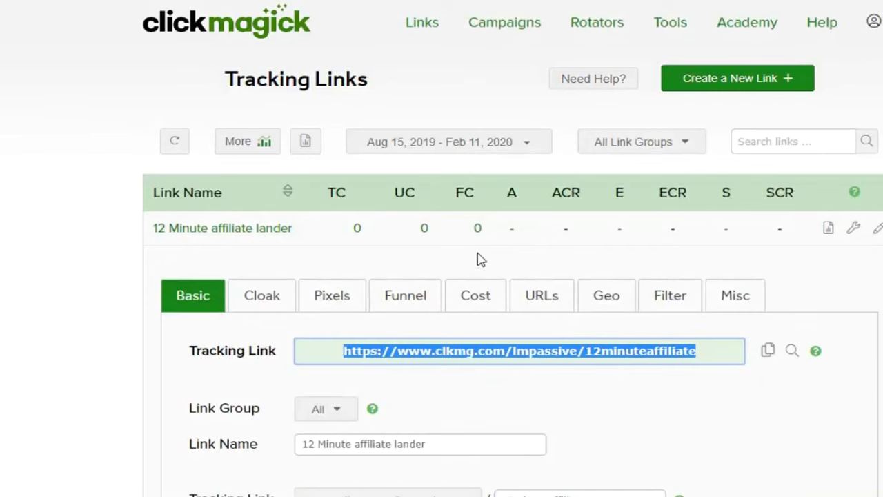
Step: Return to ClickMagick, close the 12 Minute affiliate lander details and review the list of tracking links and their click columns
{"action": "left_click", "coordinate": [268, 231]}
{"action": "scroll", "coordinate": [551, 227], "scroll_direction": "down", "scroll_amount": 1}
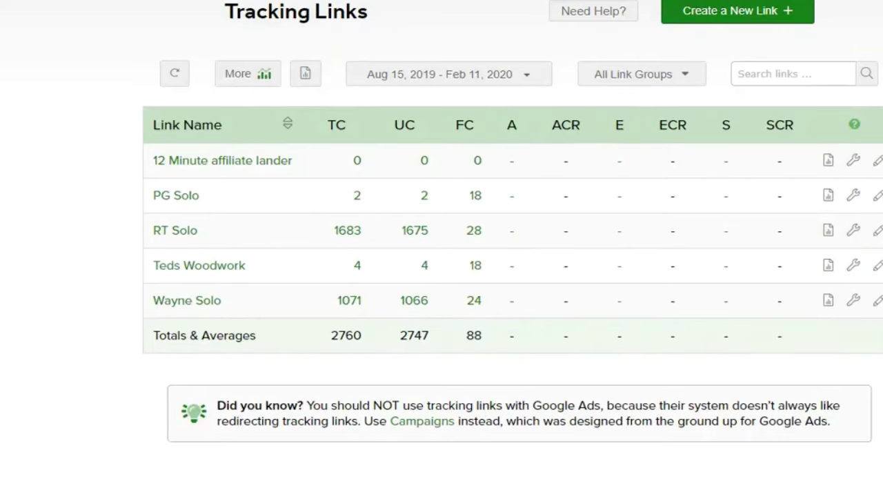
{"action": "scroll", "coordinate": [579, 242], "scroll_direction": "up", "scroll_amount": 1}
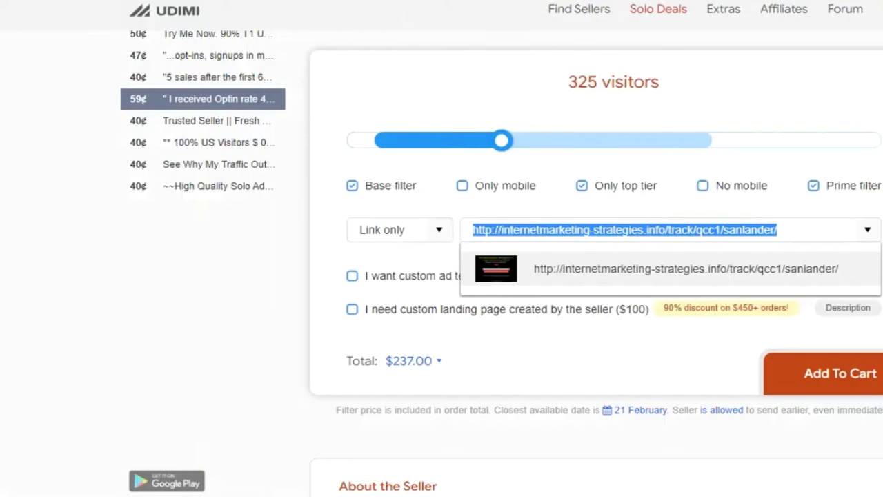
Step: Review the tracking links in ClickMagick and limit their statistics to Last Year
{"action": "left_click", "coordinate": [661, 170]}
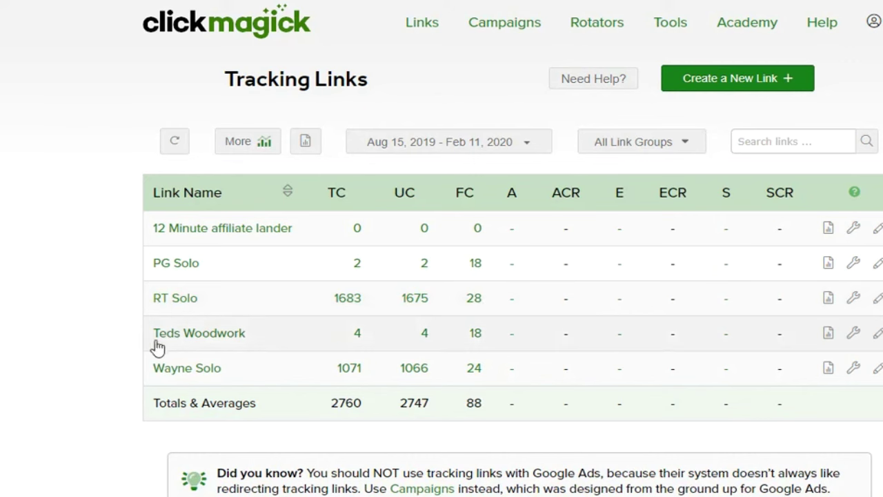
{"action": "mouse_move", "coordinate": [198, 340]}
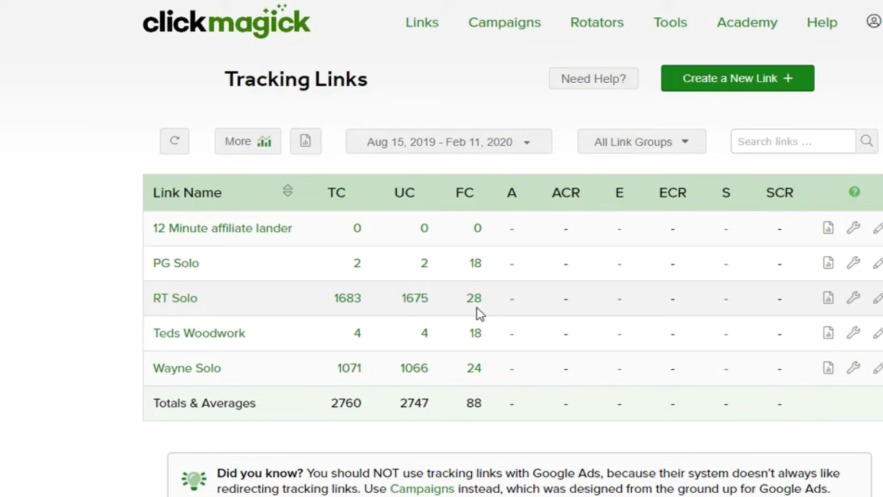
{"action": "scroll", "coordinate": [513, 248], "scroll_direction": "down", "scroll_amount": 1}
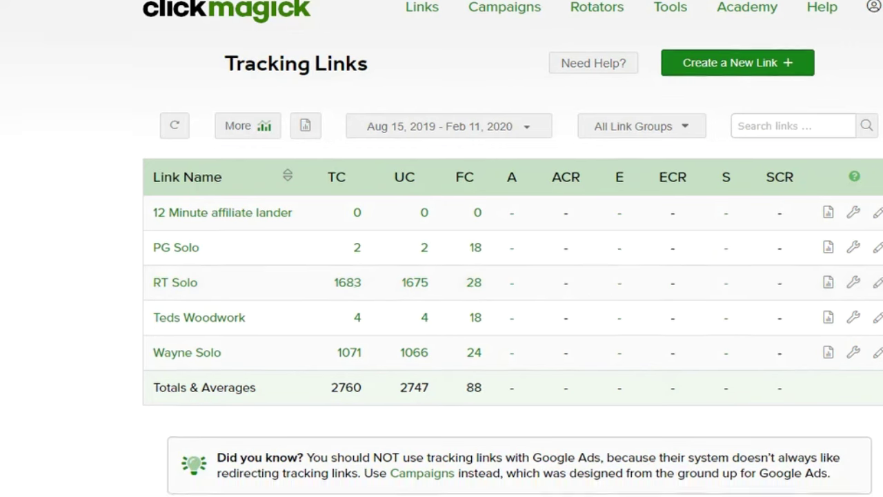
{"action": "scroll", "coordinate": [566, 404], "scroll_direction": "up", "scroll_amount": 1}
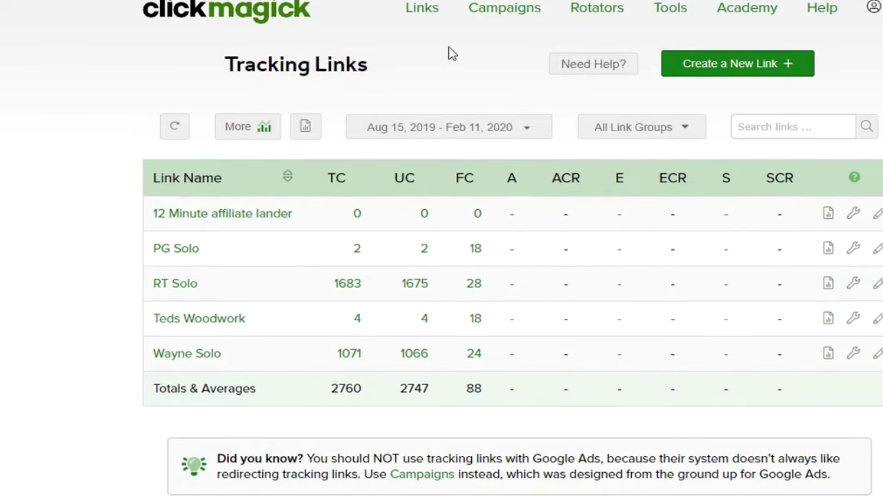
{"action": "left_click", "coordinate": [537, 132]}
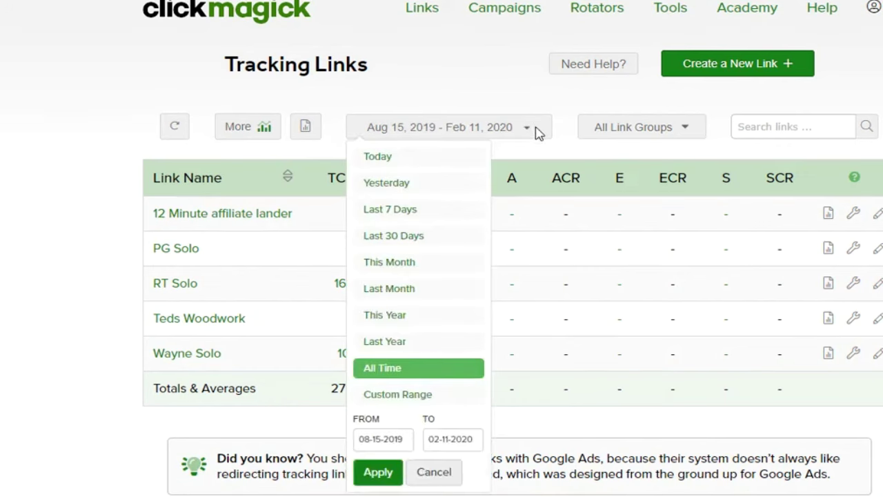
{"action": "left_click", "coordinate": [421, 343]}
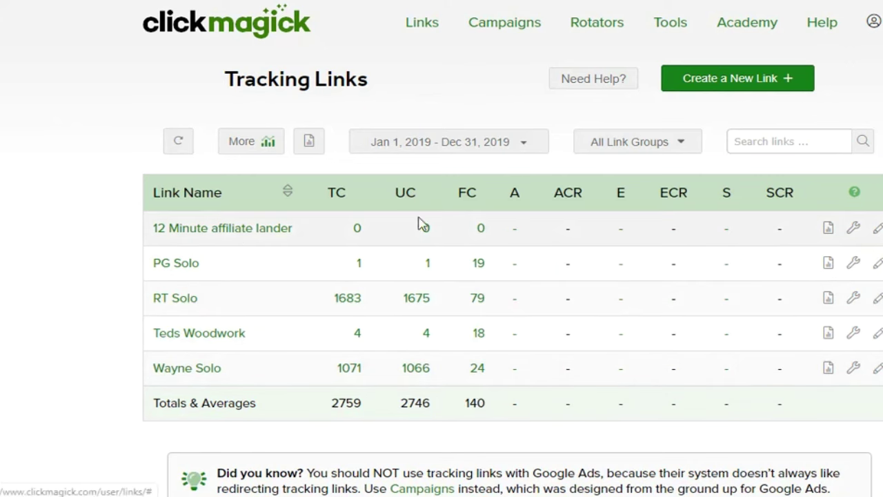
Step: Select the 12 Minute affiliate lander's tracking URL in ClickMagick and try to replace the existing link in the Udimi order form with it
{"action": "left_click", "coordinate": [227, 230]}
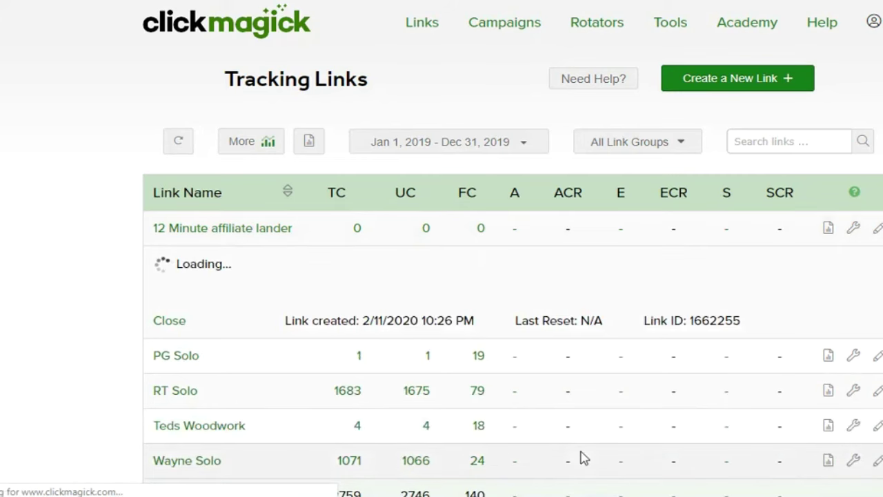
{"action": "left_click", "coordinate": [643, 350]}
{"action": "triple_click", "coordinate": [643, 350]}
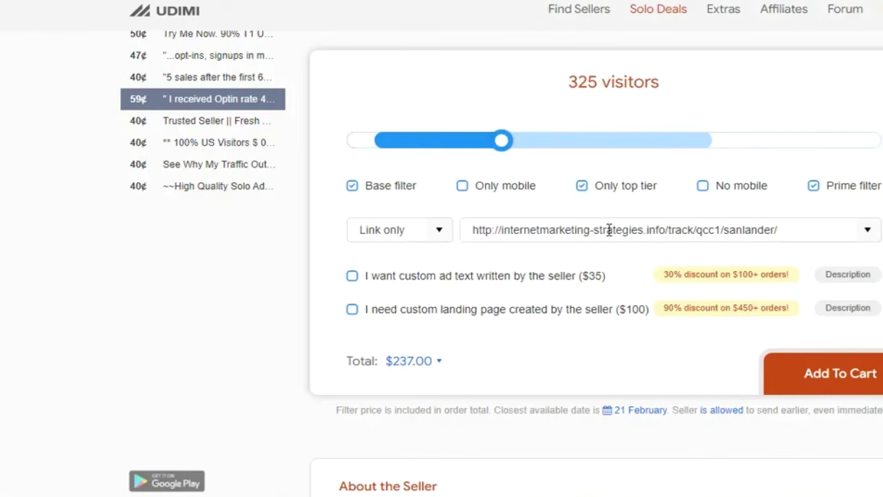
{"action": "triple_click", "coordinate": [611, 229]}
{"action": "key", "text": "ctrl+v"}
Step: Switch the solo ad order to Ad text to check its subject and message fields, and return it to Link only
{"action": "left_click", "coordinate": [432, 231]}
{"action": "left_click", "coordinate": [389, 289]}
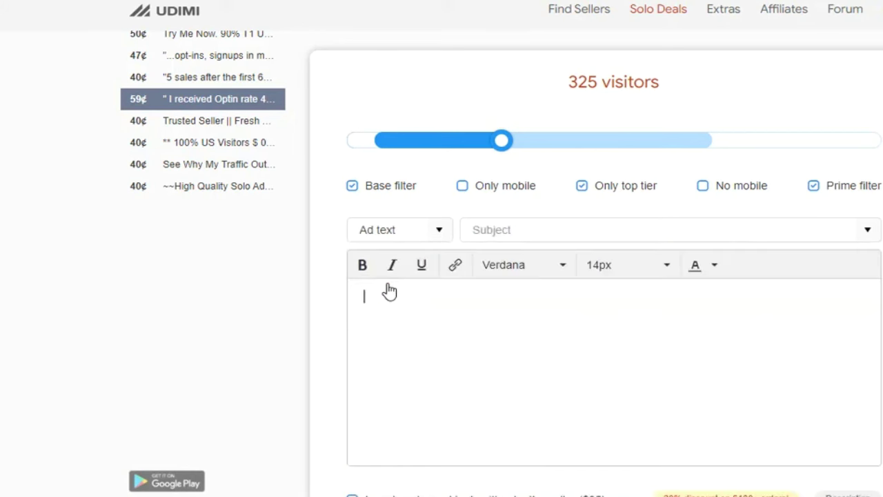
{"action": "left_click", "coordinate": [586, 234]}
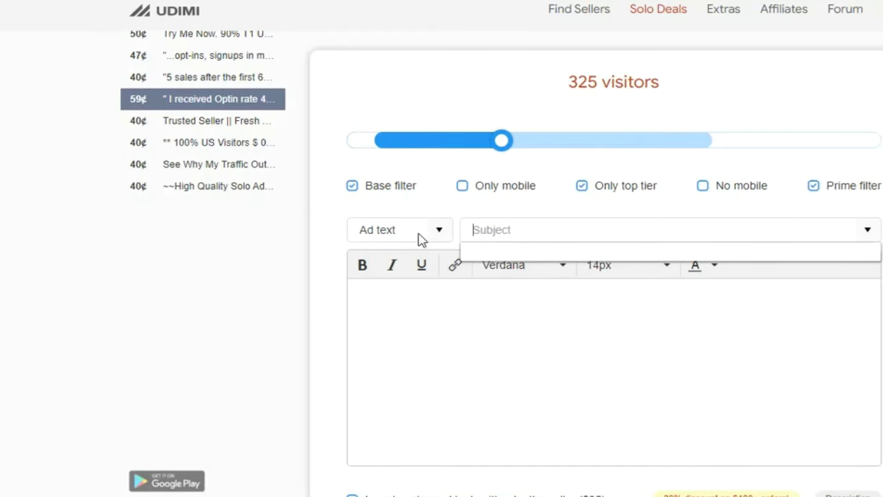
{"action": "left_click", "coordinate": [438, 231]}
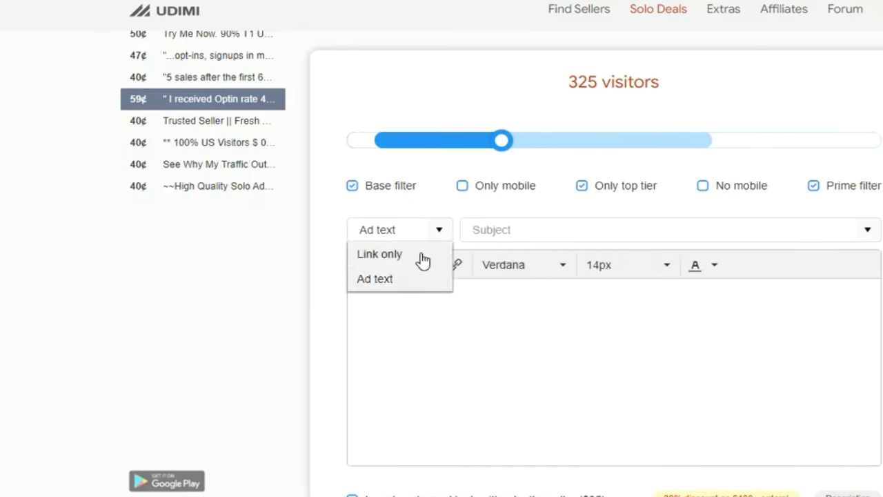
{"action": "left_click", "coordinate": [422, 258]}
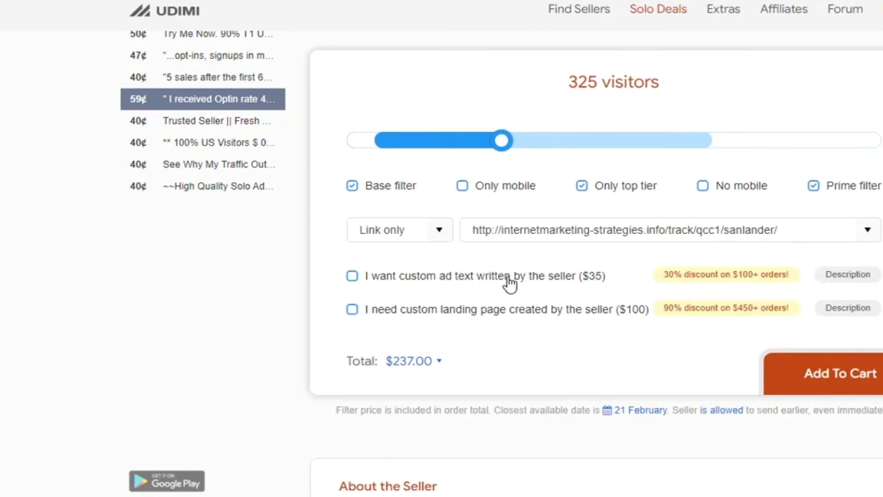